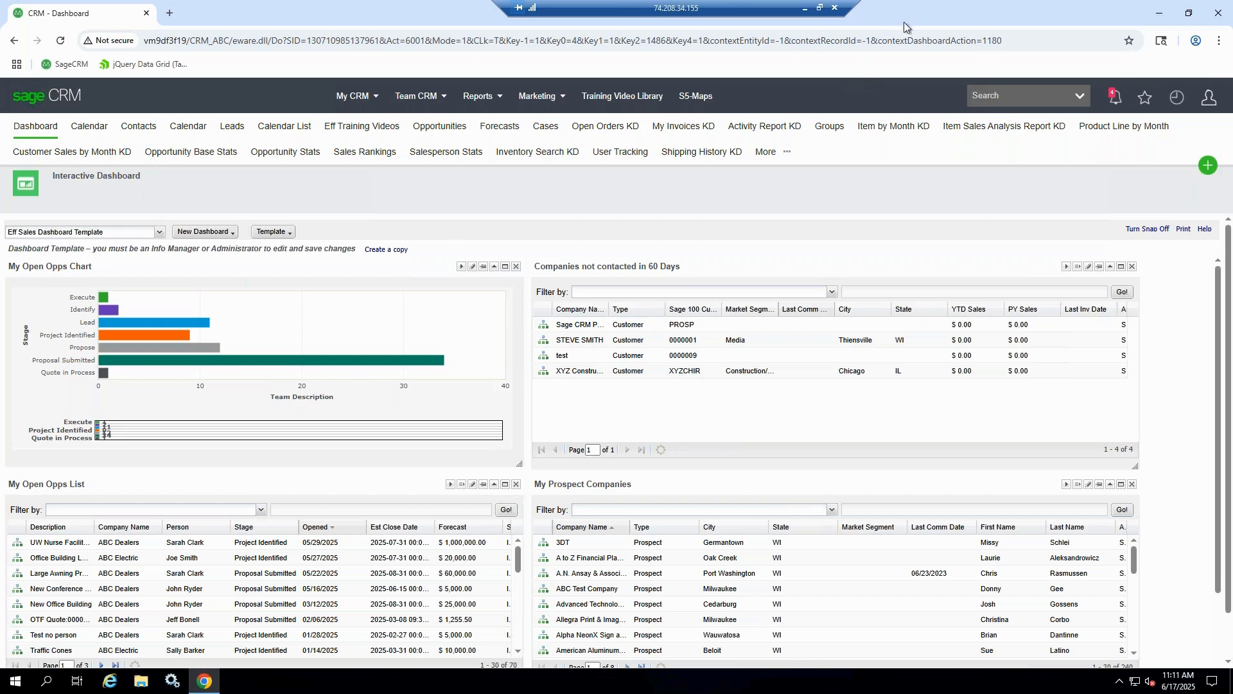
pyautogui.moveTo(907, 17); pyautogui.dragTo(764, 93)
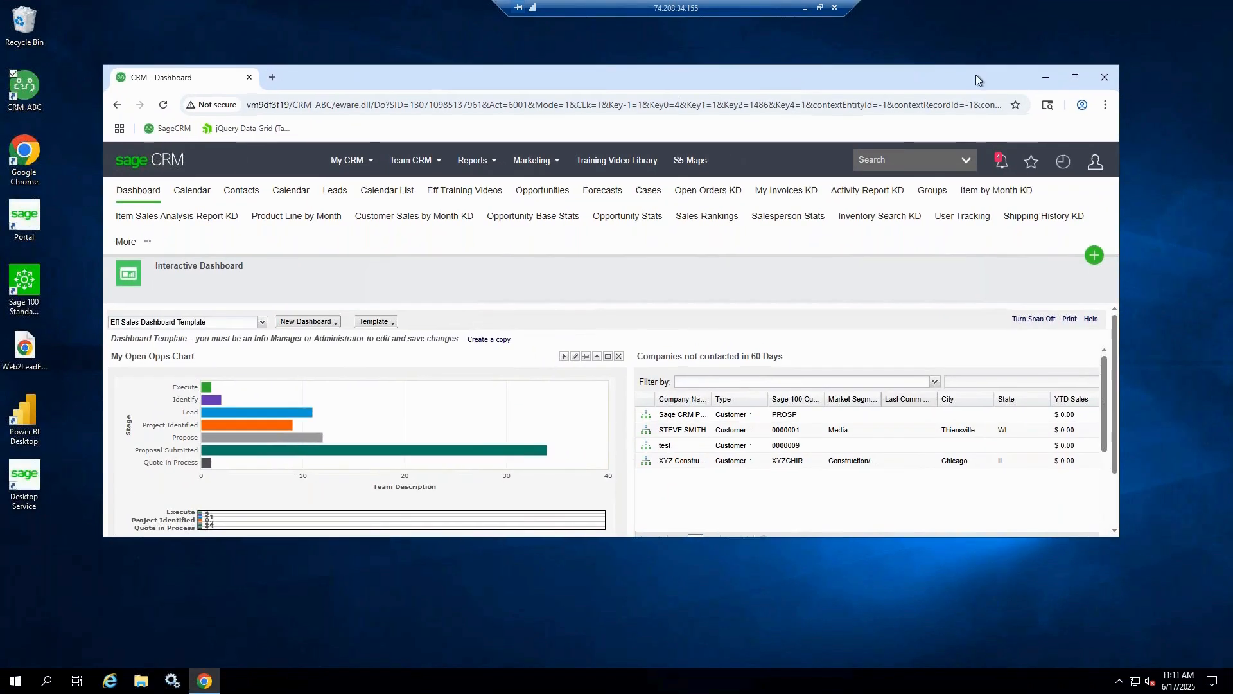
pyautogui.click(1076, 78)
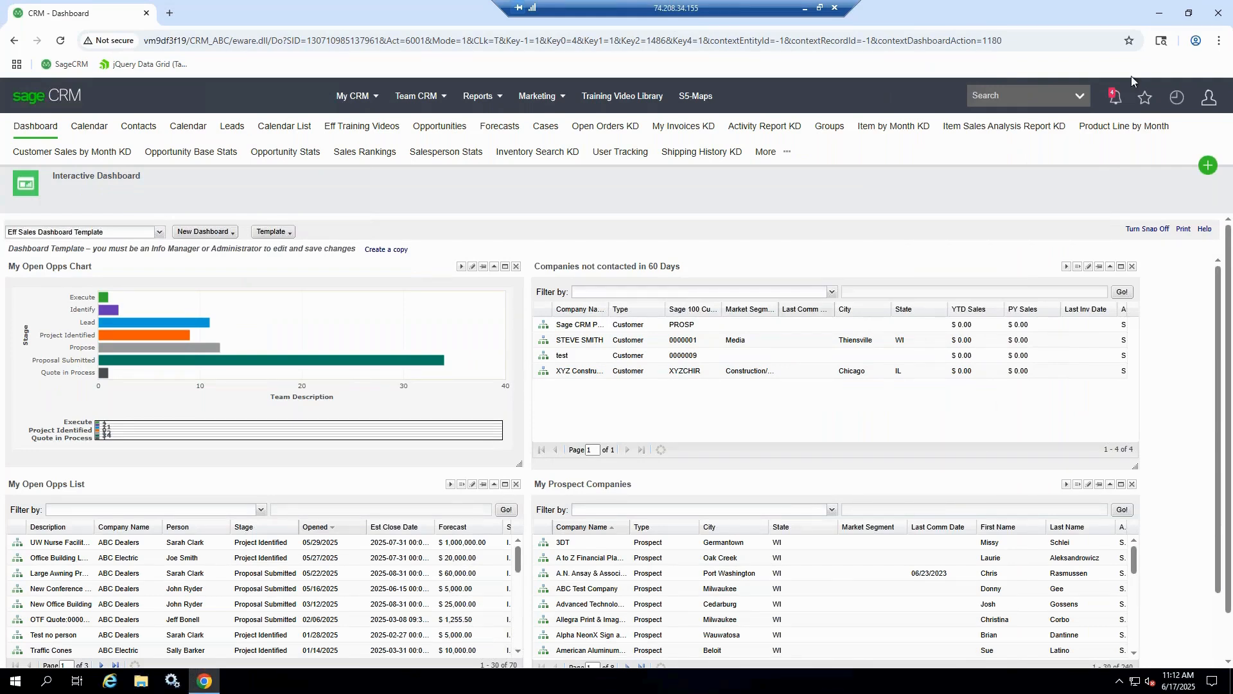
# Open the ABC Dealers company record from the recent items and examine its Sage 100 customer number
pyautogui.click(1177, 103)
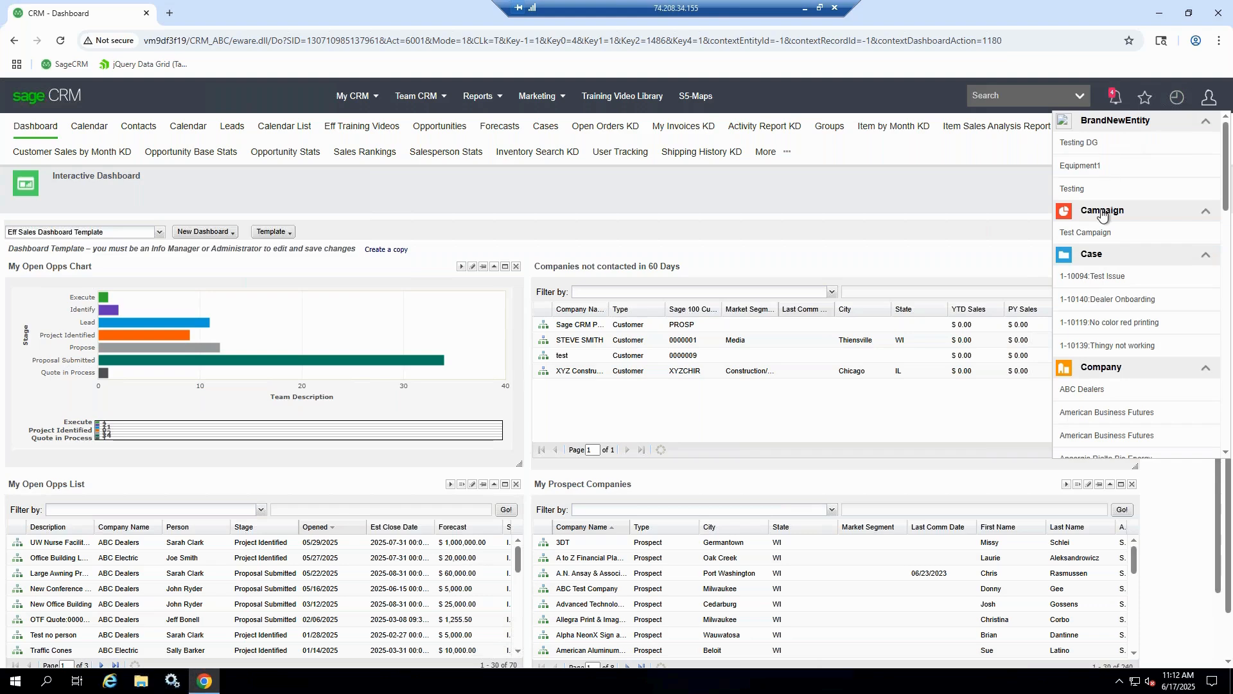
pyautogui.click(1090, 389)
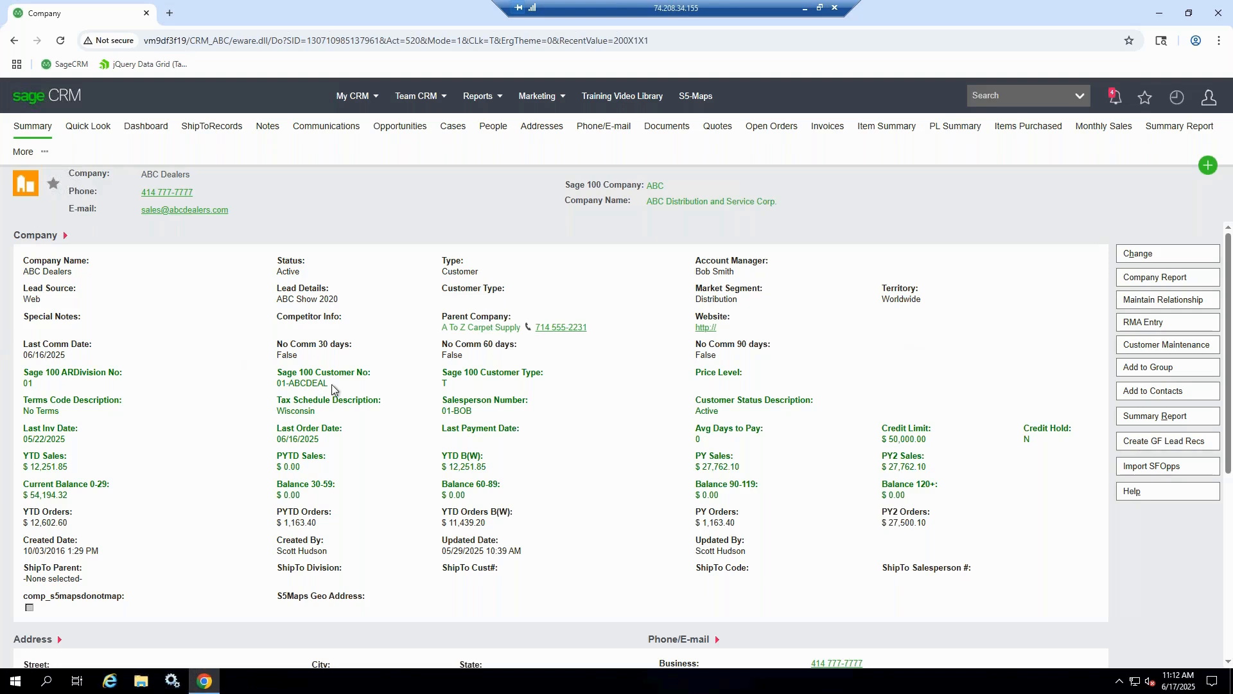
pyautogui.moveTo(329, 384); pyautogui.dragTo(289, 378)
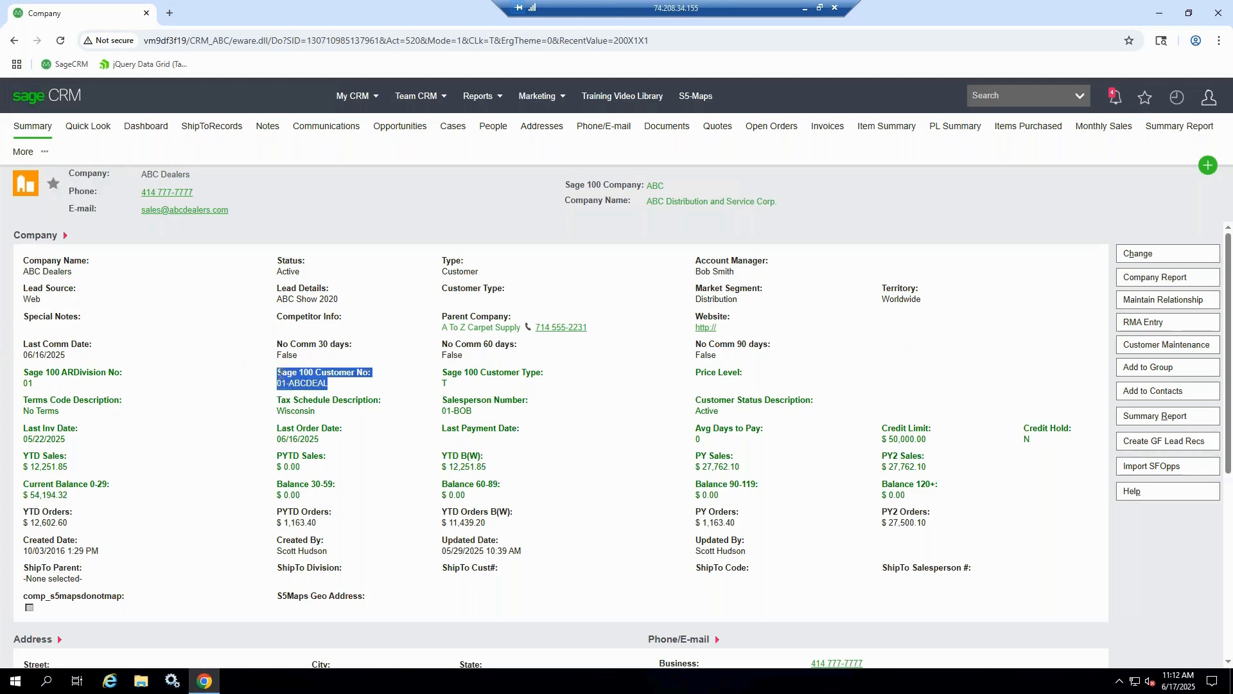
pyautogui.click(344, 384)
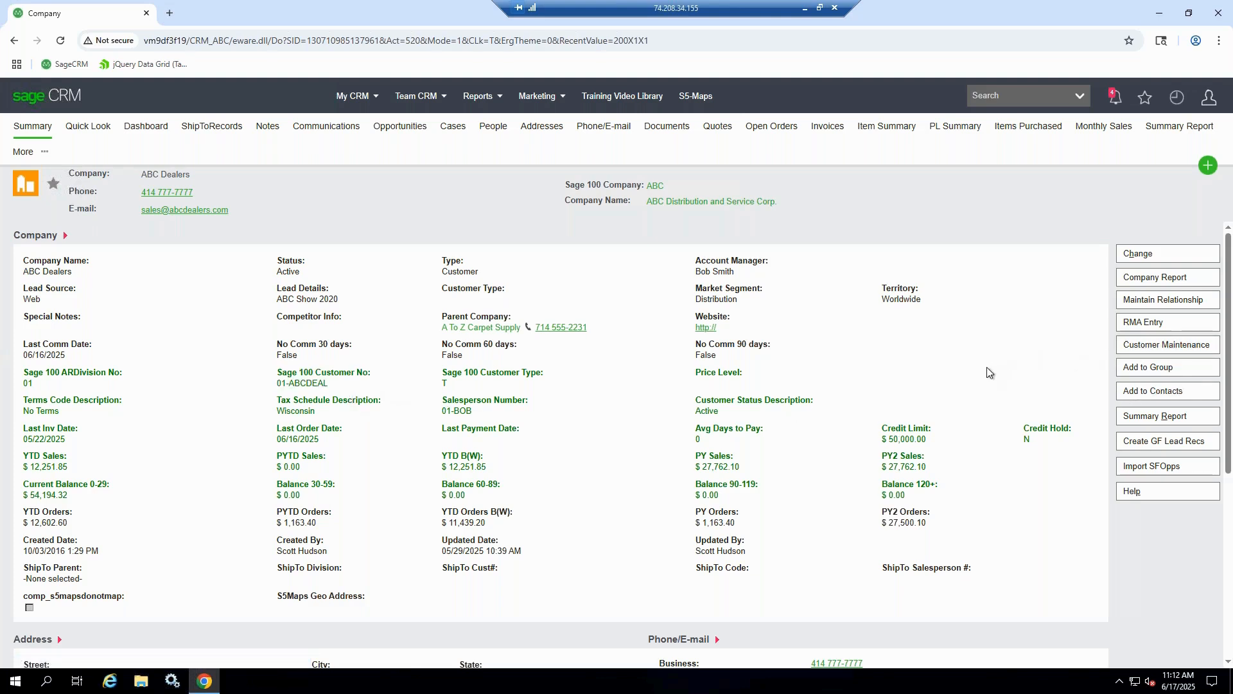
# Launch Sage 100 Customer Maintenance for ABC Dealers, set the suite number in the second address line to 555, save and close it
pyautogui.click(1136, 348)
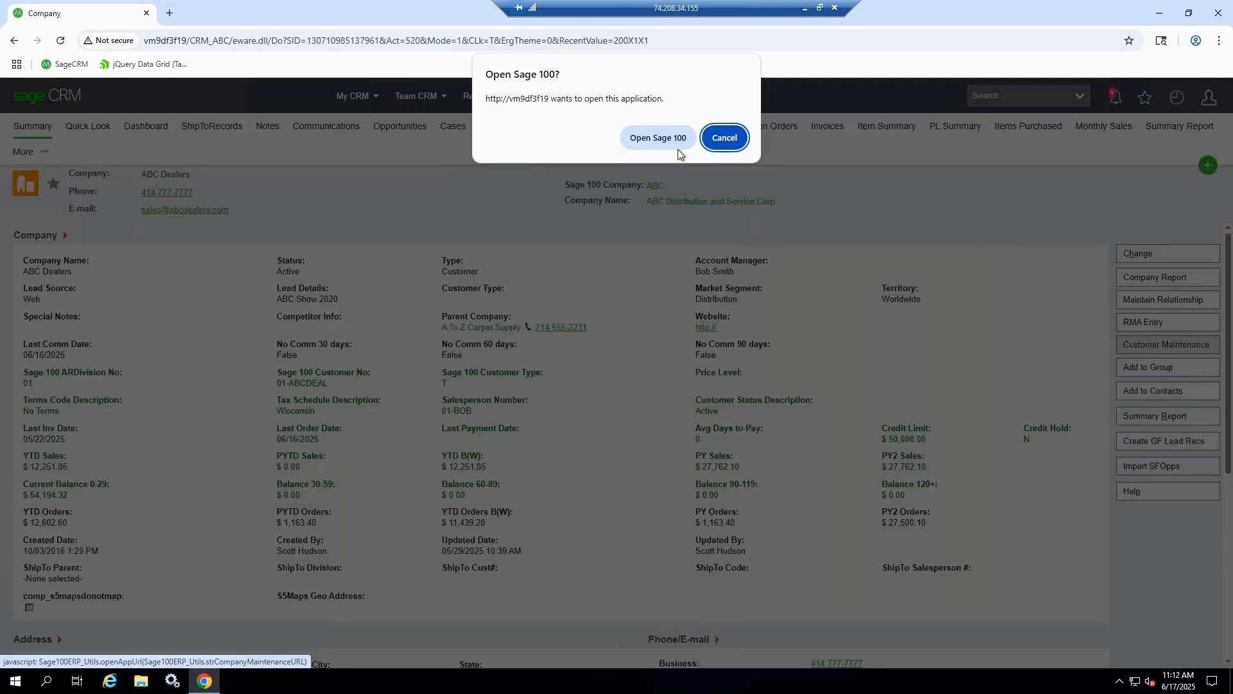
pyautogui.click(657, 137)
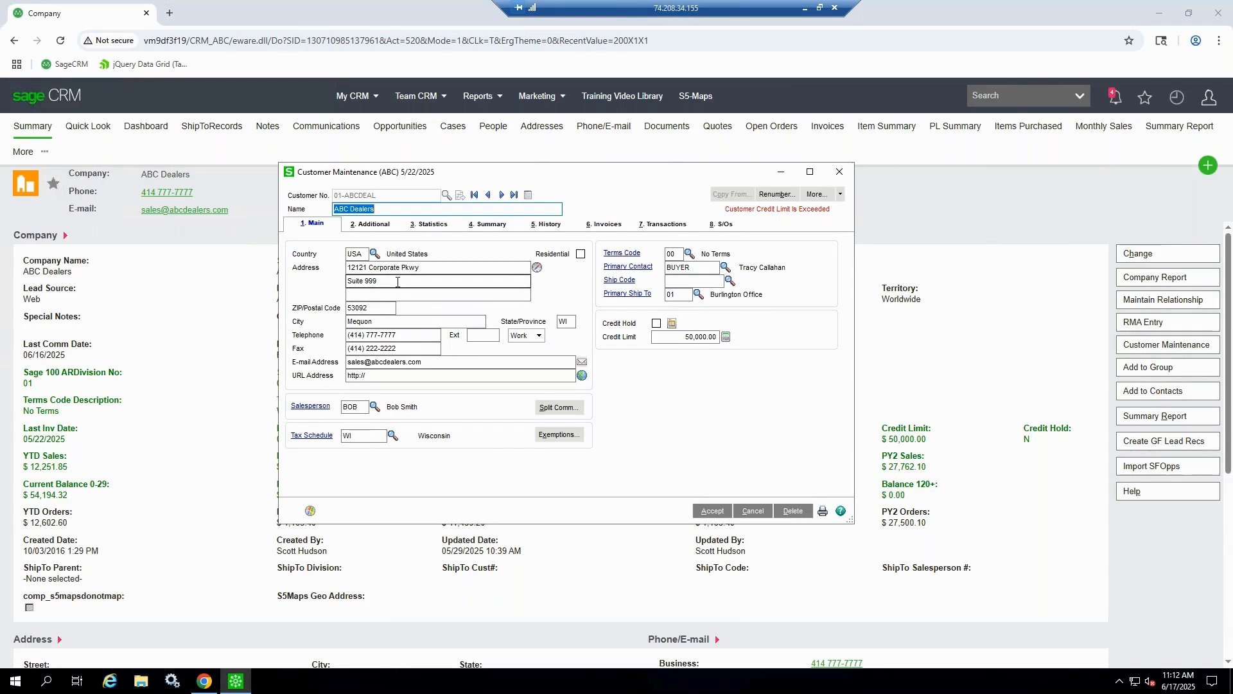
pyautogui.click(495, 281)
pyautogui.press('BackSpace')
pyautogui.press('BackSpace')
pyautogui.press('BackSpace')
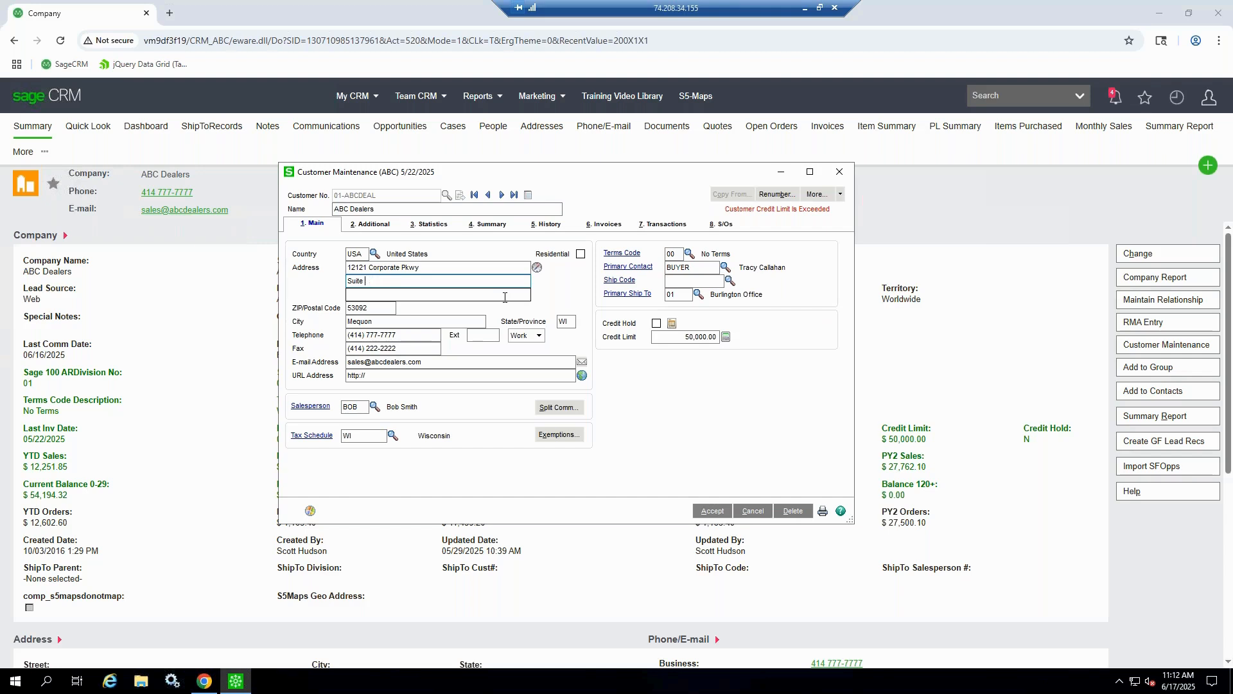
pyautogui.write('555')
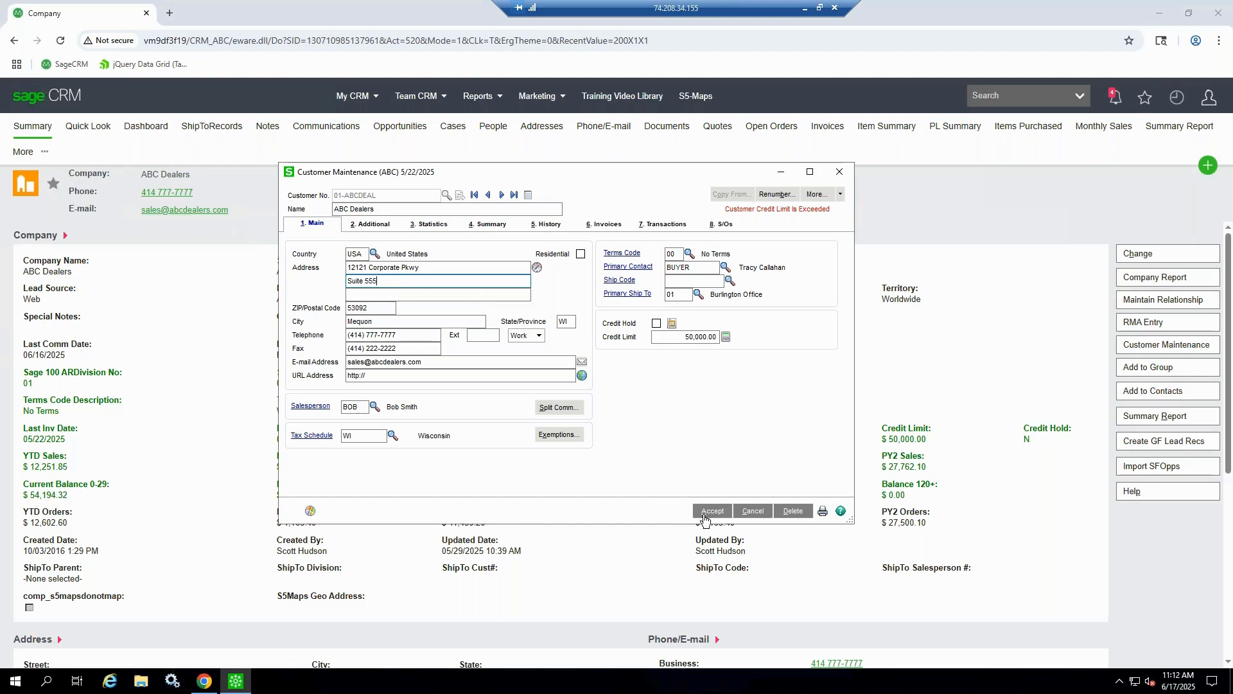
pyautogui.click(707, 512)
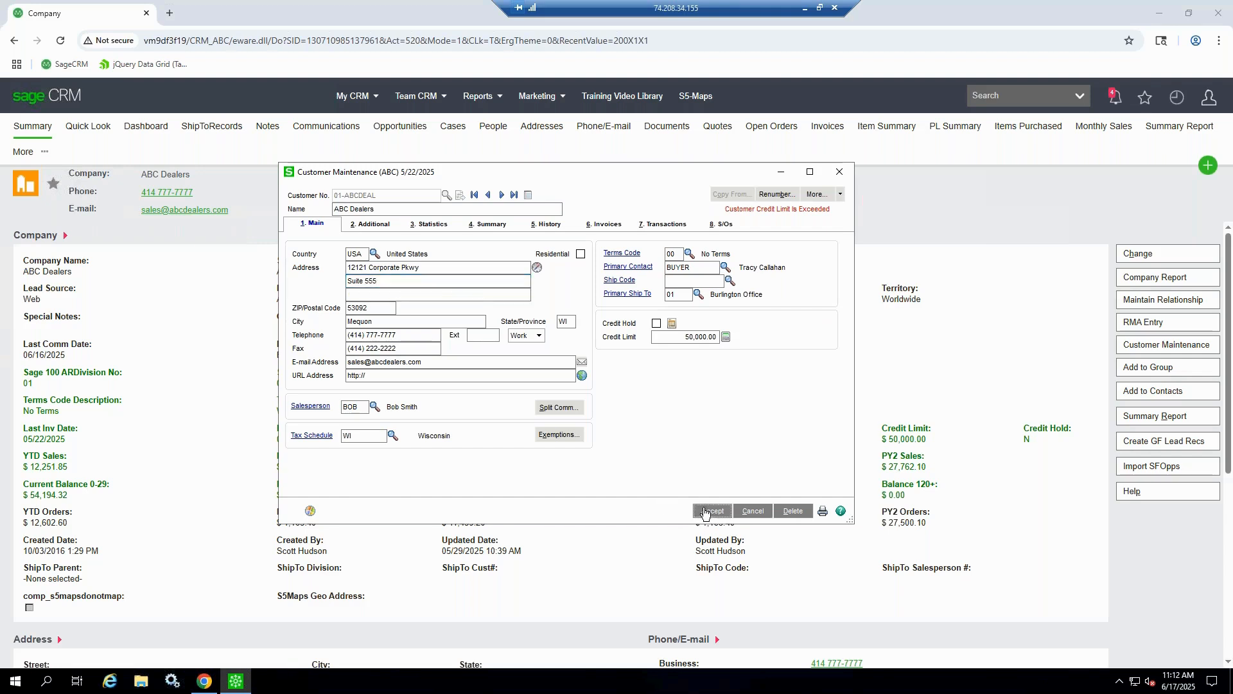
pyautogui.click(848, 178)
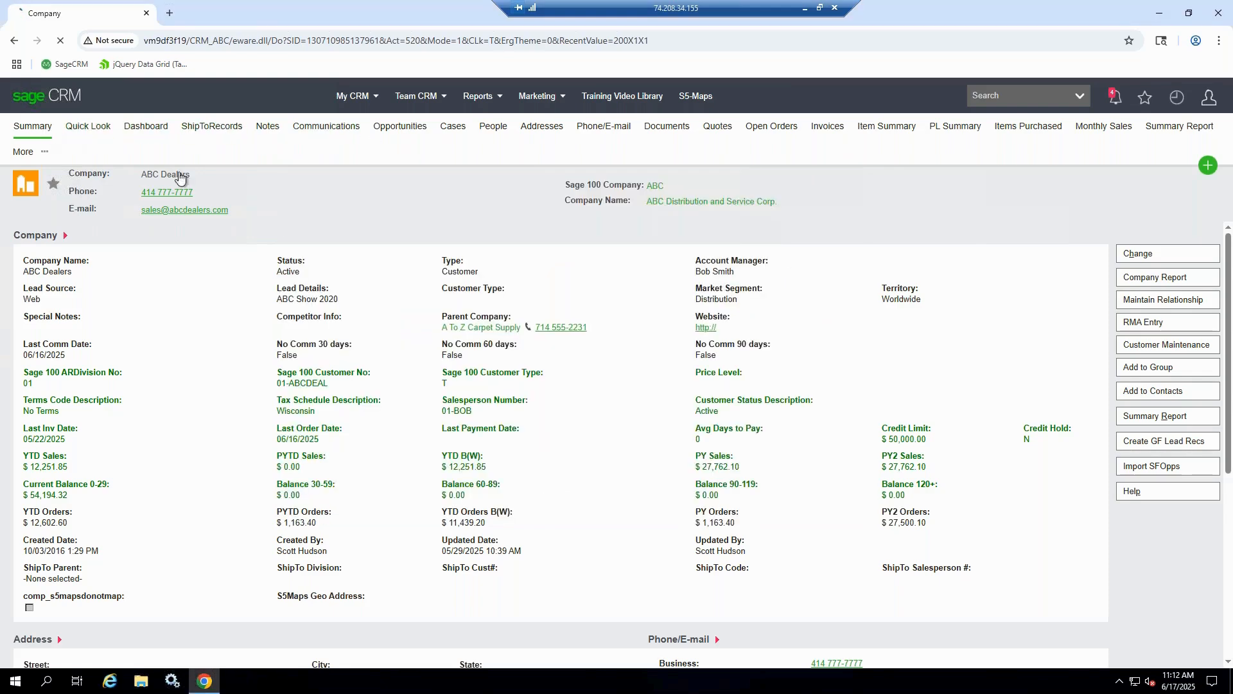
# Check the street address in the Address section of the ABC Dealers company summary
pyautogui.scroll(-2, 203, 535)
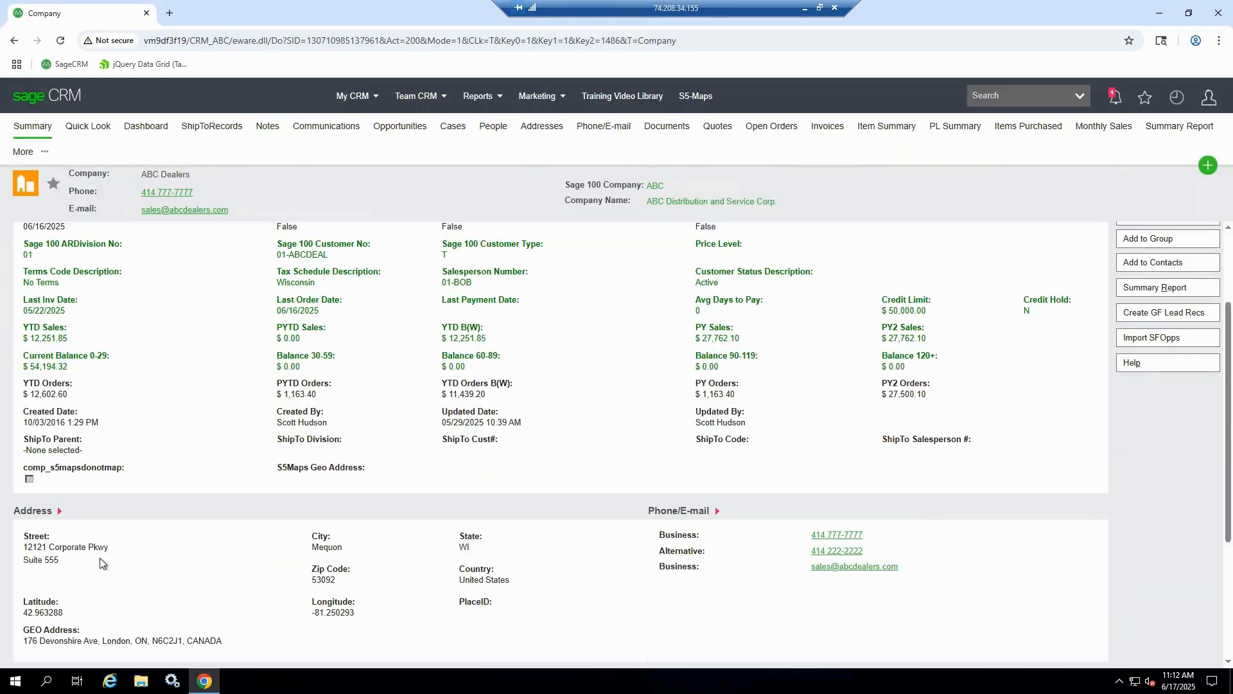
pyautogui.moveTo(34, 551); pyautogui.dragTo(23, 546)
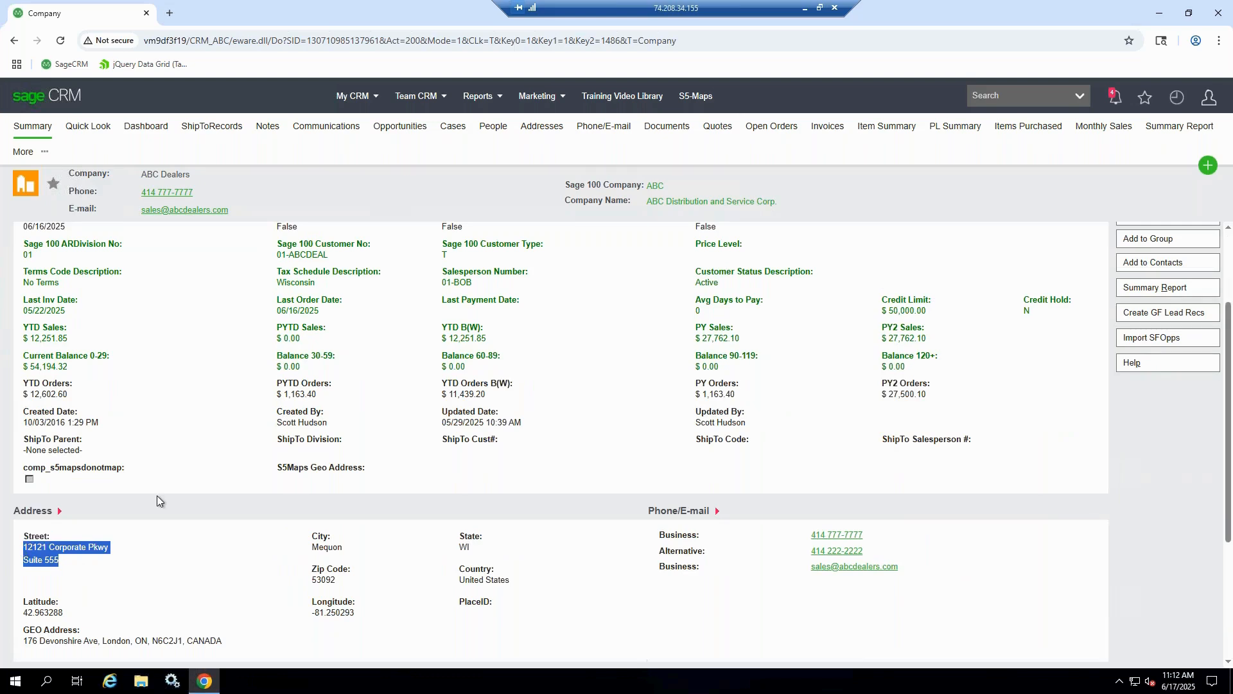
pyautogui.click(247, 446)
pyautogui.scroll(2, 249, 444)
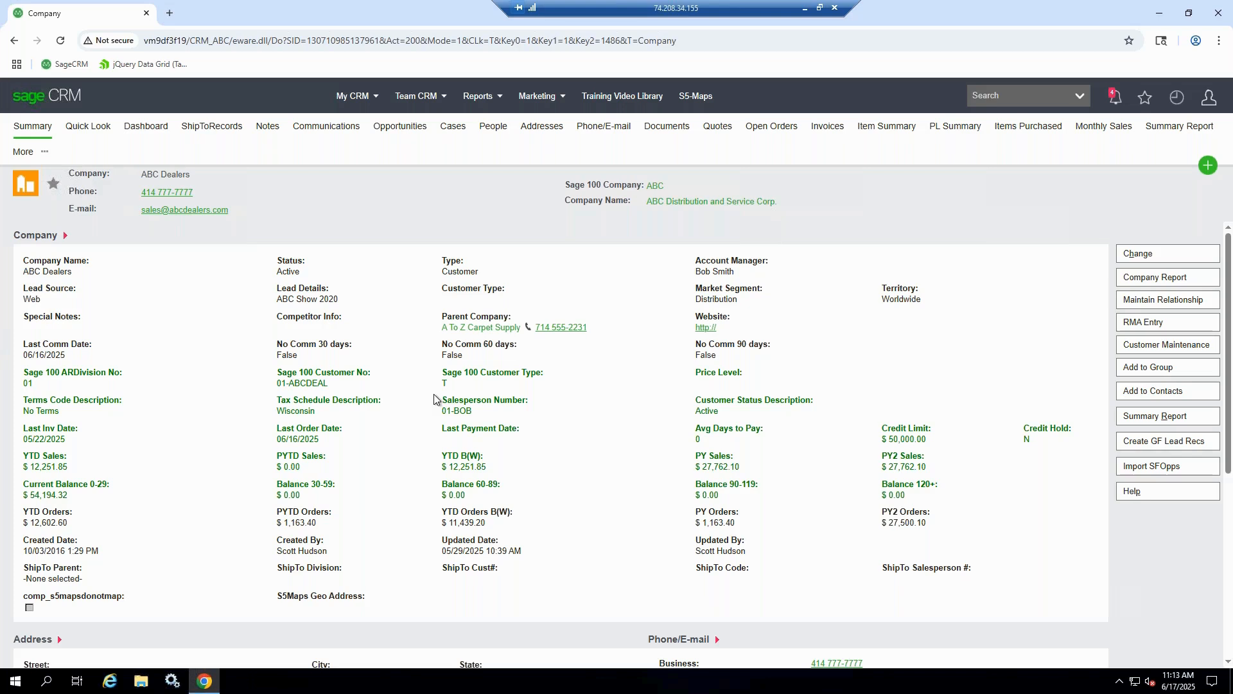
# View the contact details on the company summary and the list of people linked to ABC Dealers
pyautogui.scroll(-5, 419, 372)
pyautogui.click(478, 96)
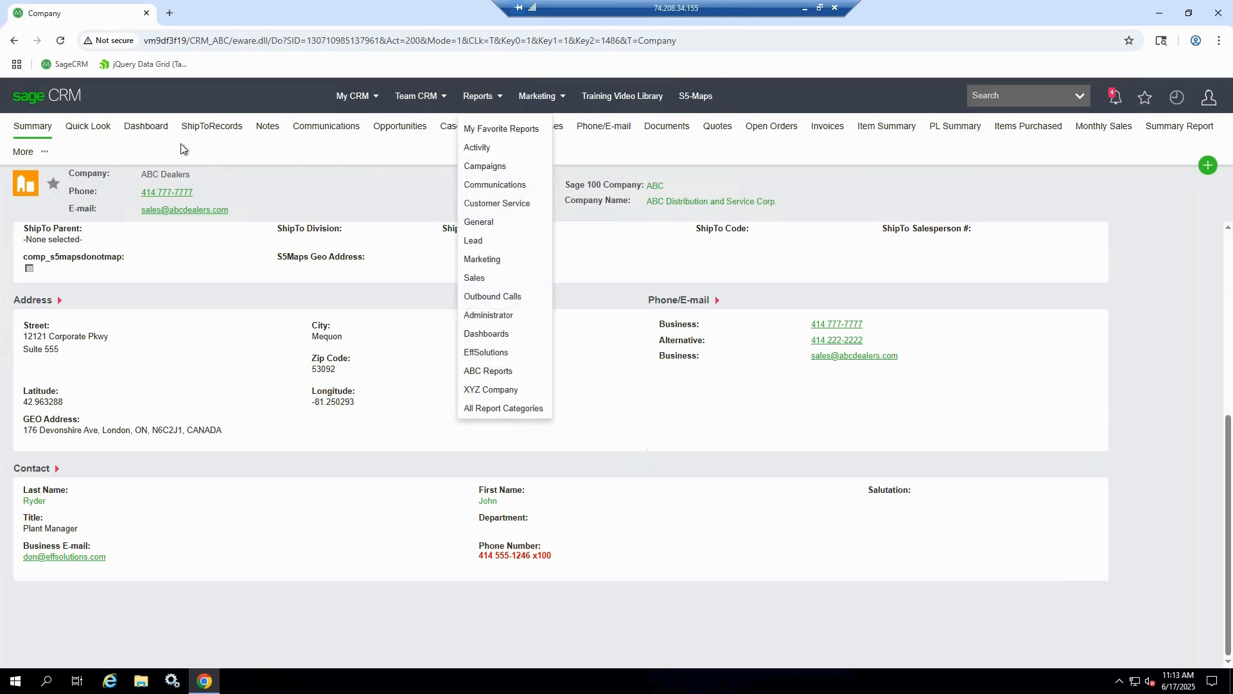
pyautogui.click(492, 128)
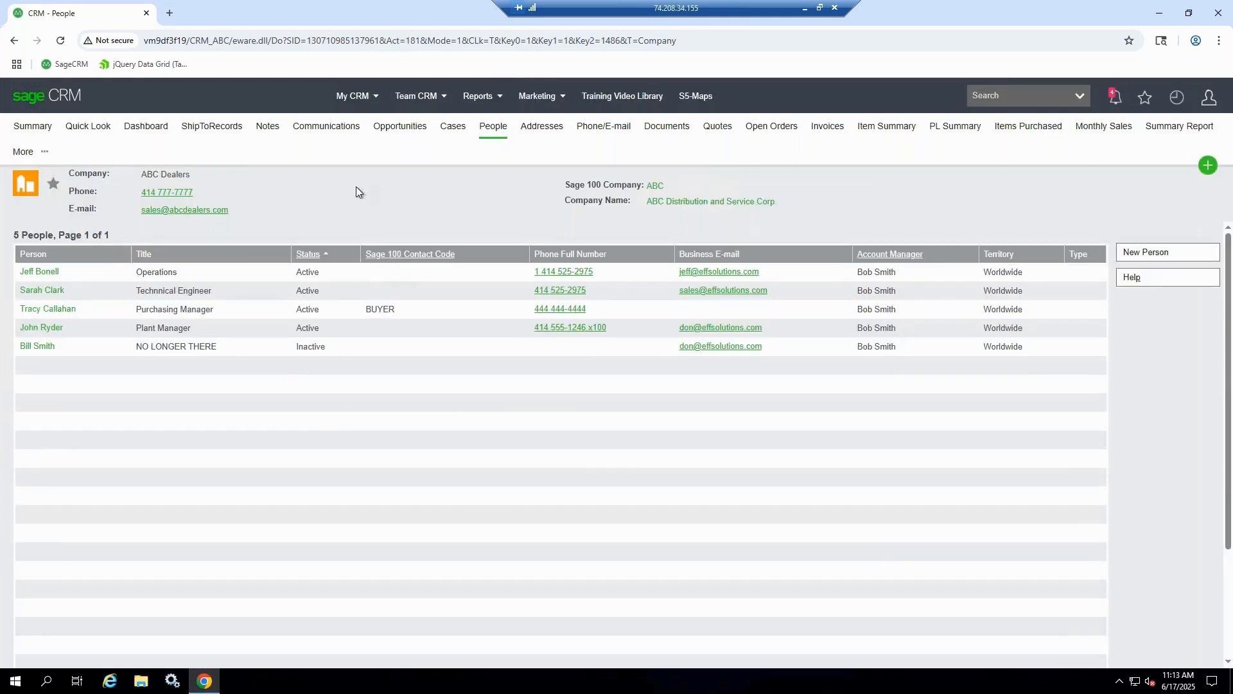
pyautogui.moveTo(193, 176); pyautogui.dragTo(166, 175)
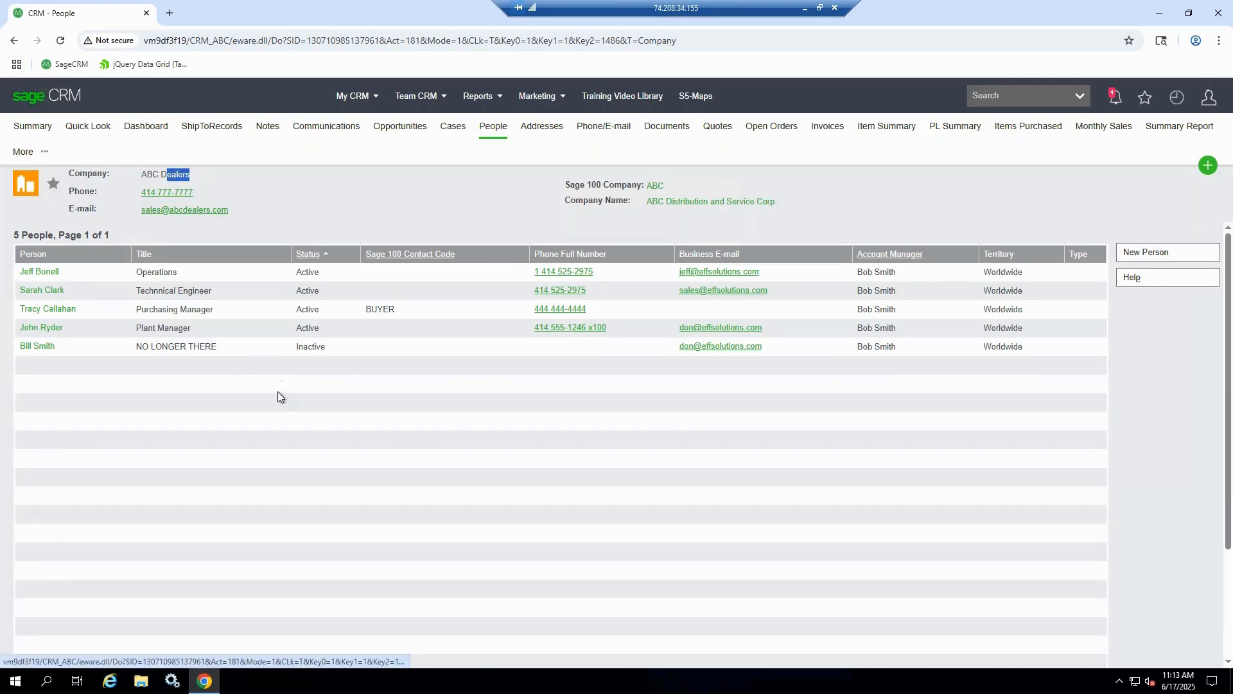
pyautogui.click(278, 391)
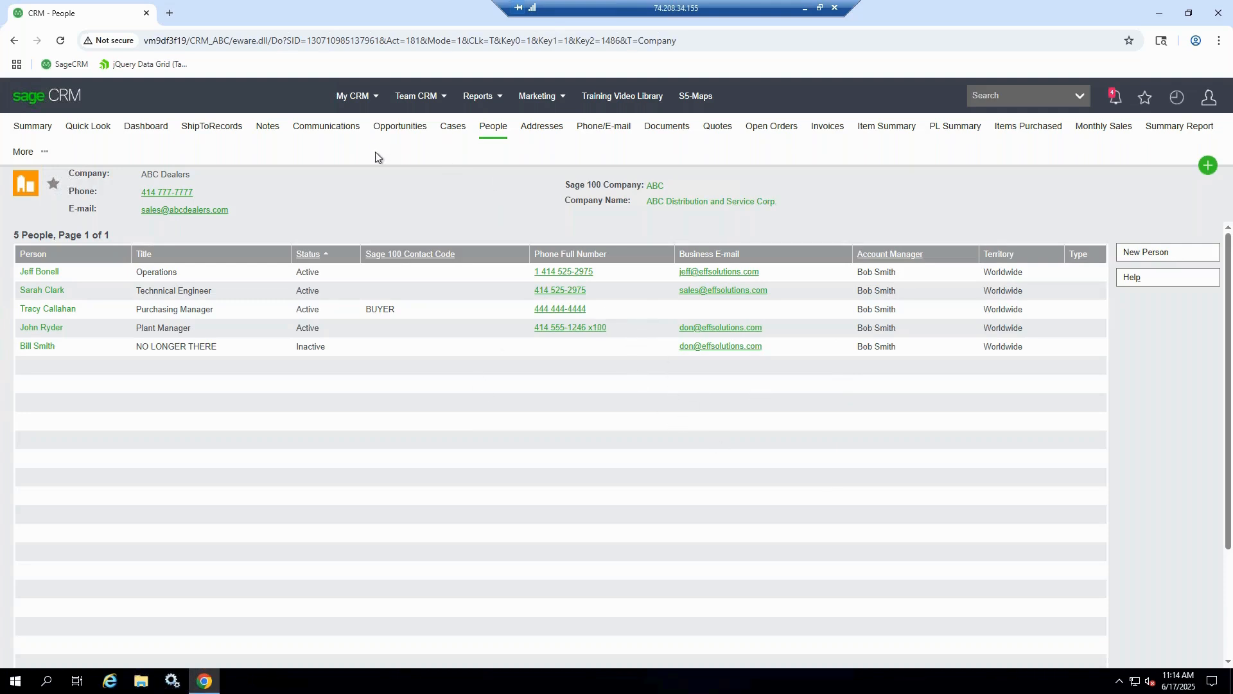
# View the "Application for Business Credit" e-mail in the ABC Dealers communications and return to the list
pyautogui.click(321, 129)
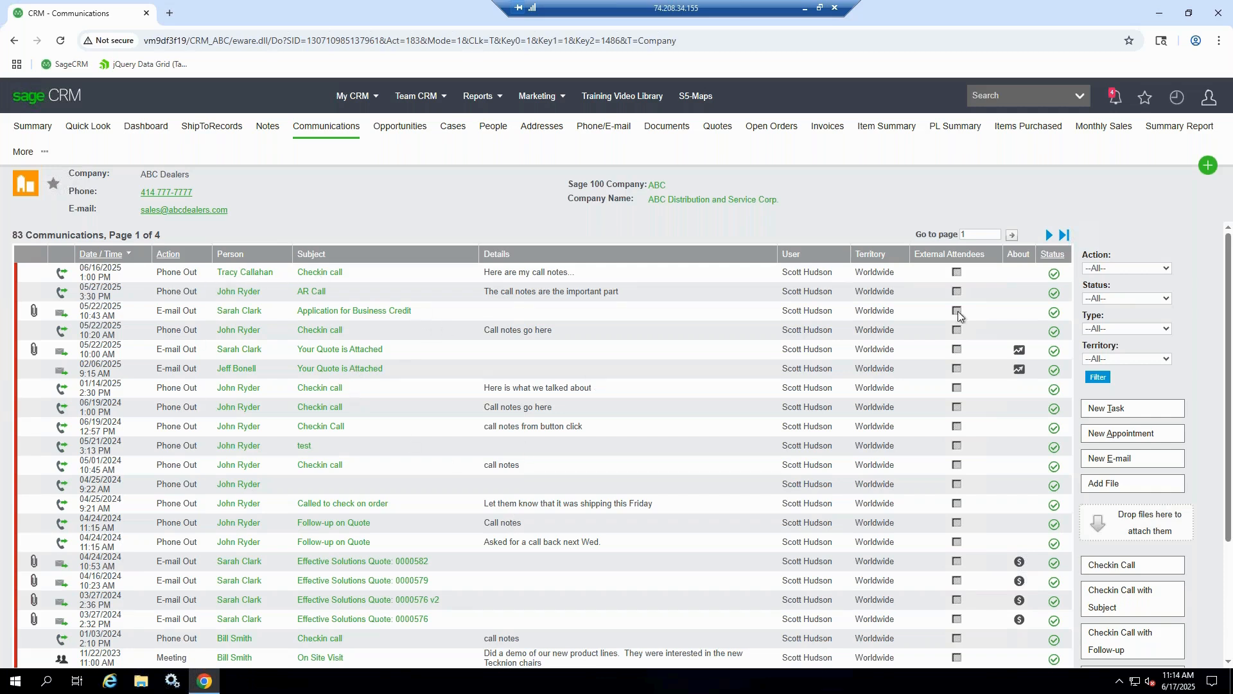
pyautogui.click(66, 314)
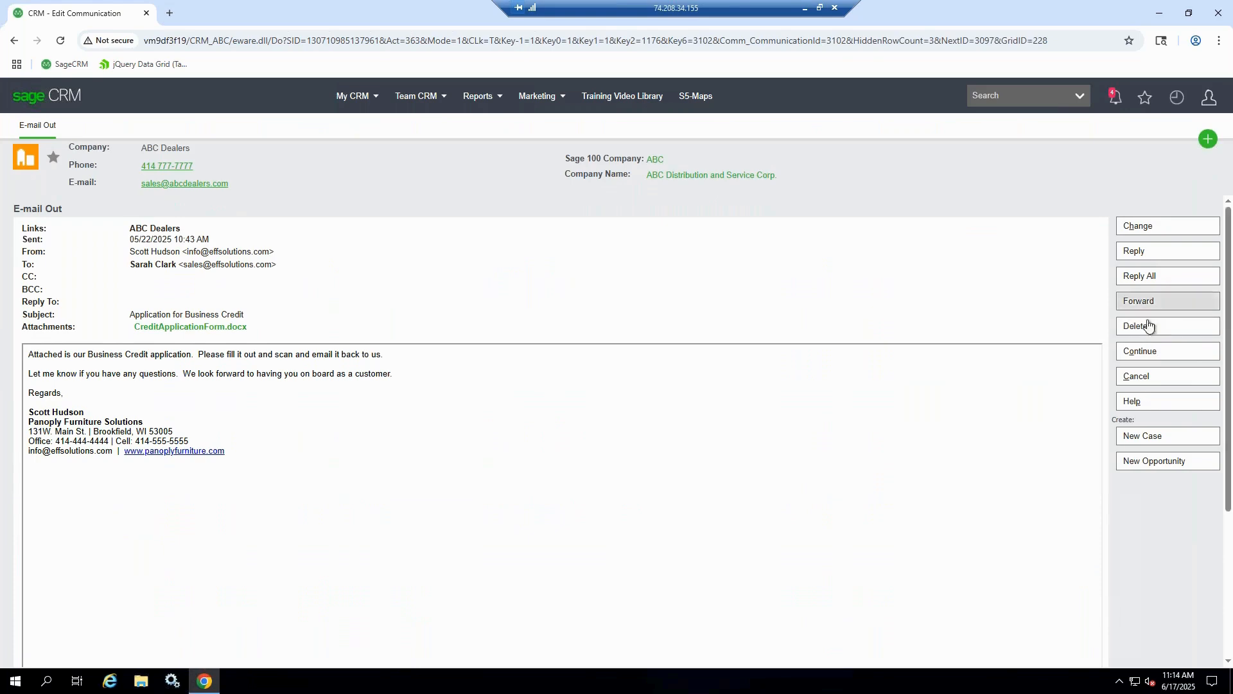
pyautogui.click(1160, 353)
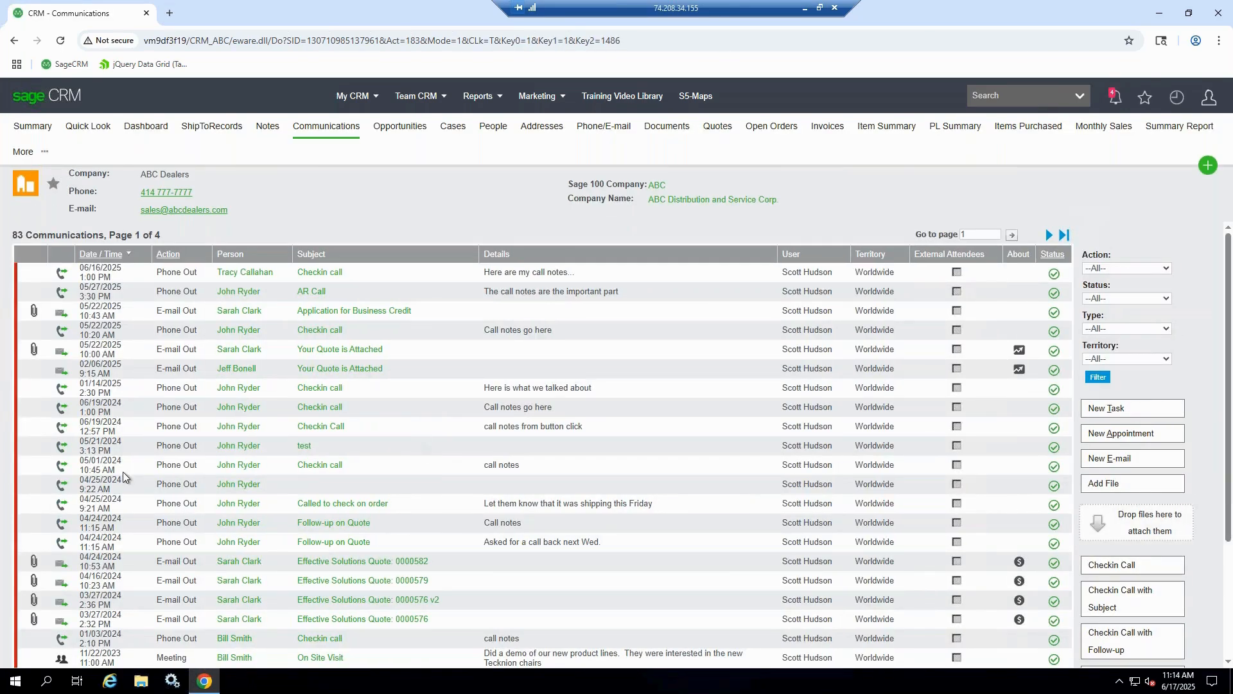
# Switch to Outlook, show the Accelerator panel for the "Text Request" e-mail and open its Save Email form, then return to Sage CRM
pyautogui.moveTo(84, 31); pyautogui.dragTo(579, 30)
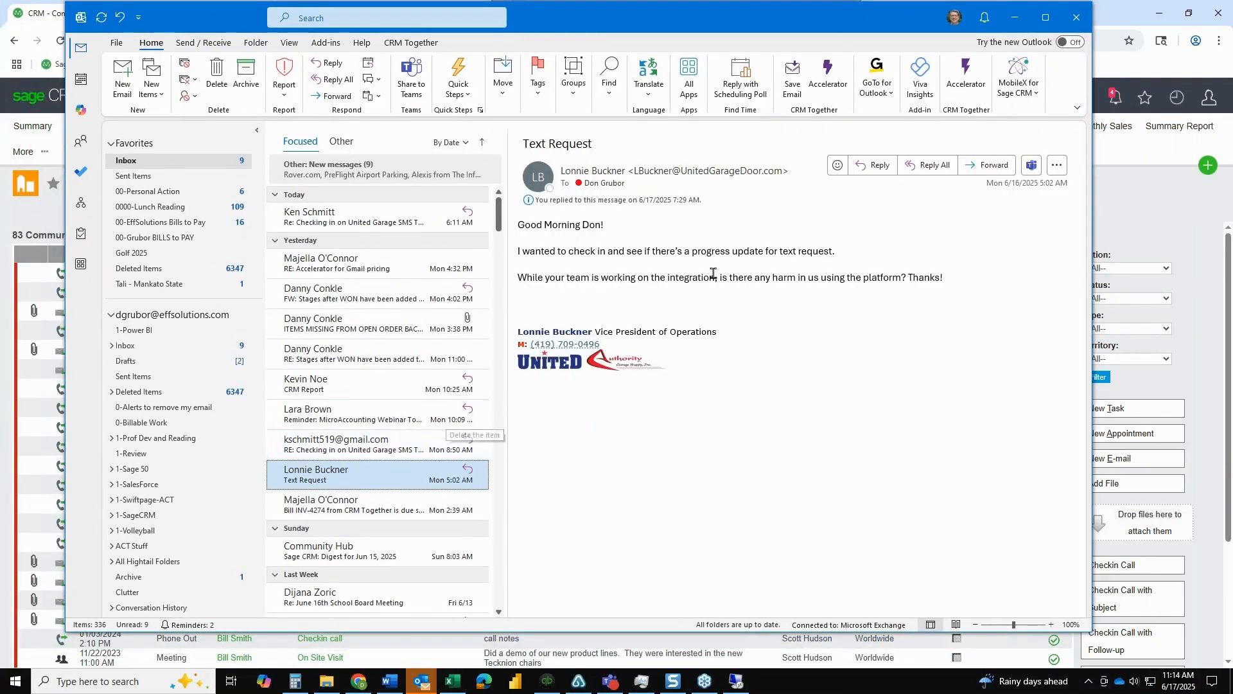
pyautogui.click(827, 86)
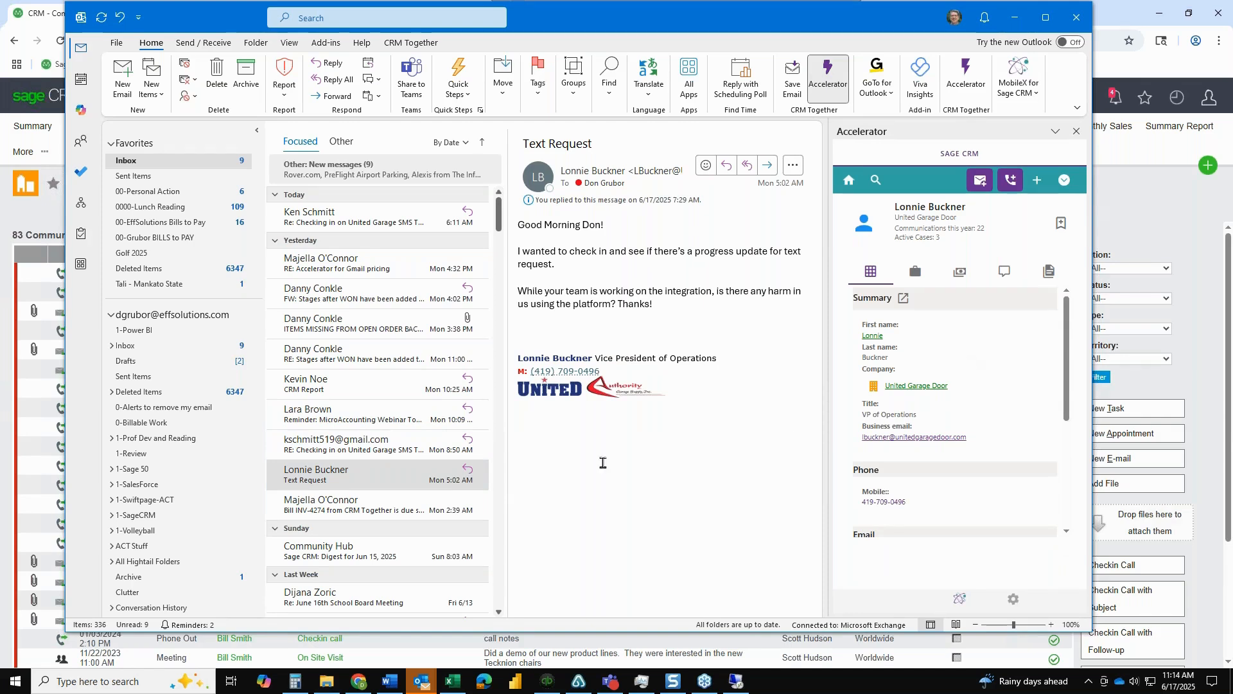
pyautogui.click(339, 478)
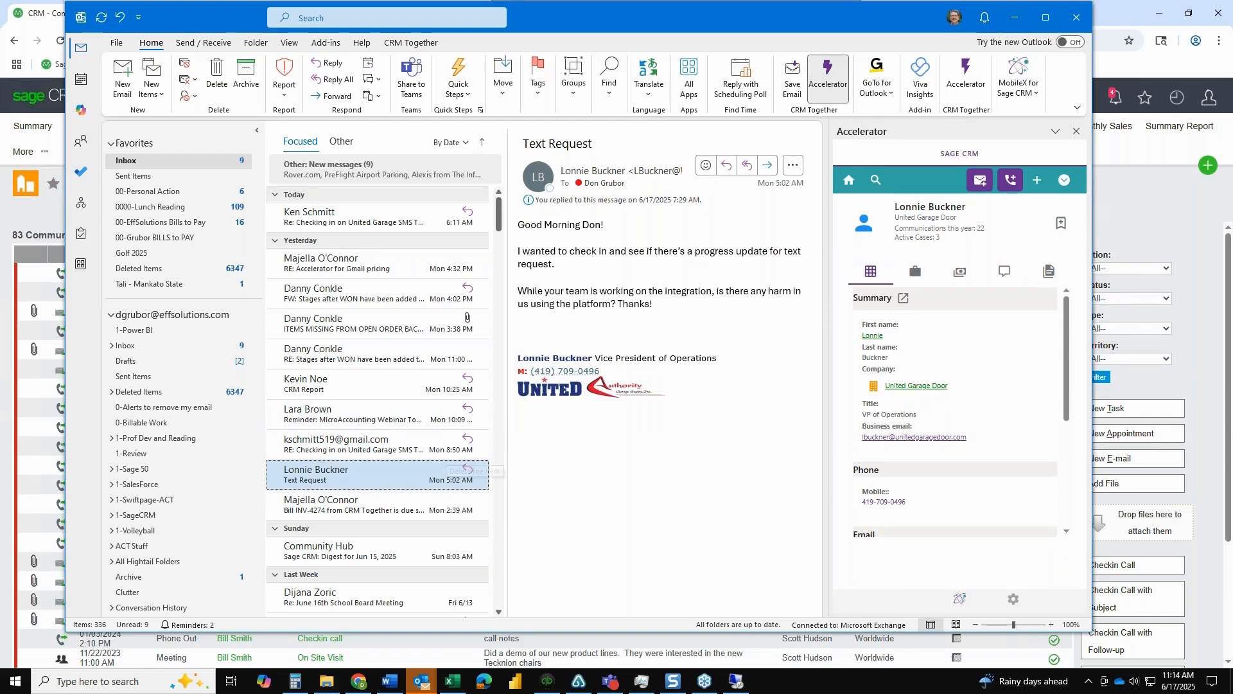
pyautogui.click(981, 182)
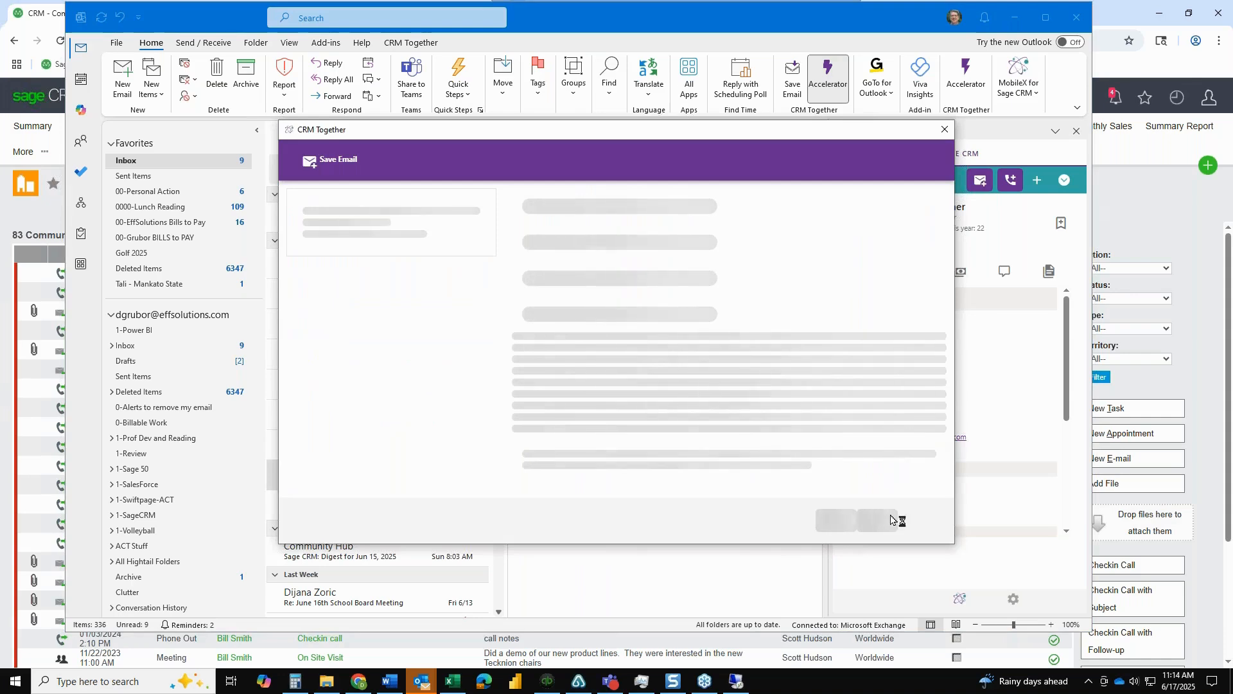
pyautogui.click(778, 509)
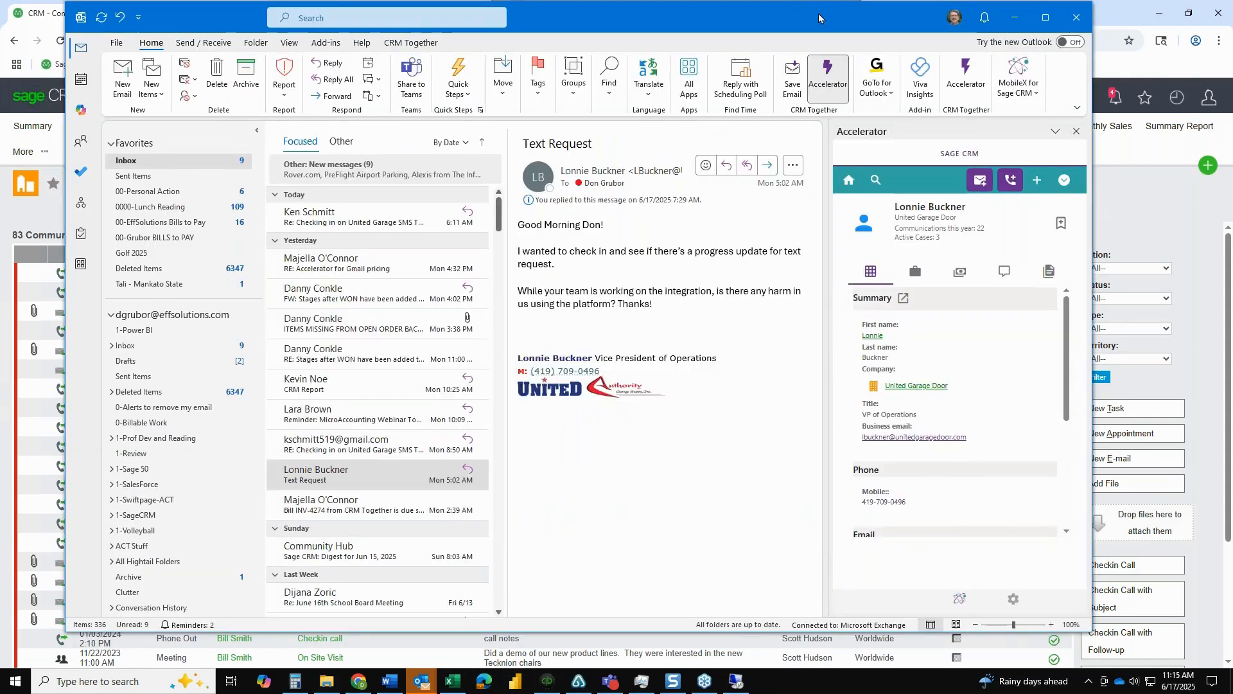
pyautogui.moveTo(819, 18); pyautogui.dragTo(0, 19)
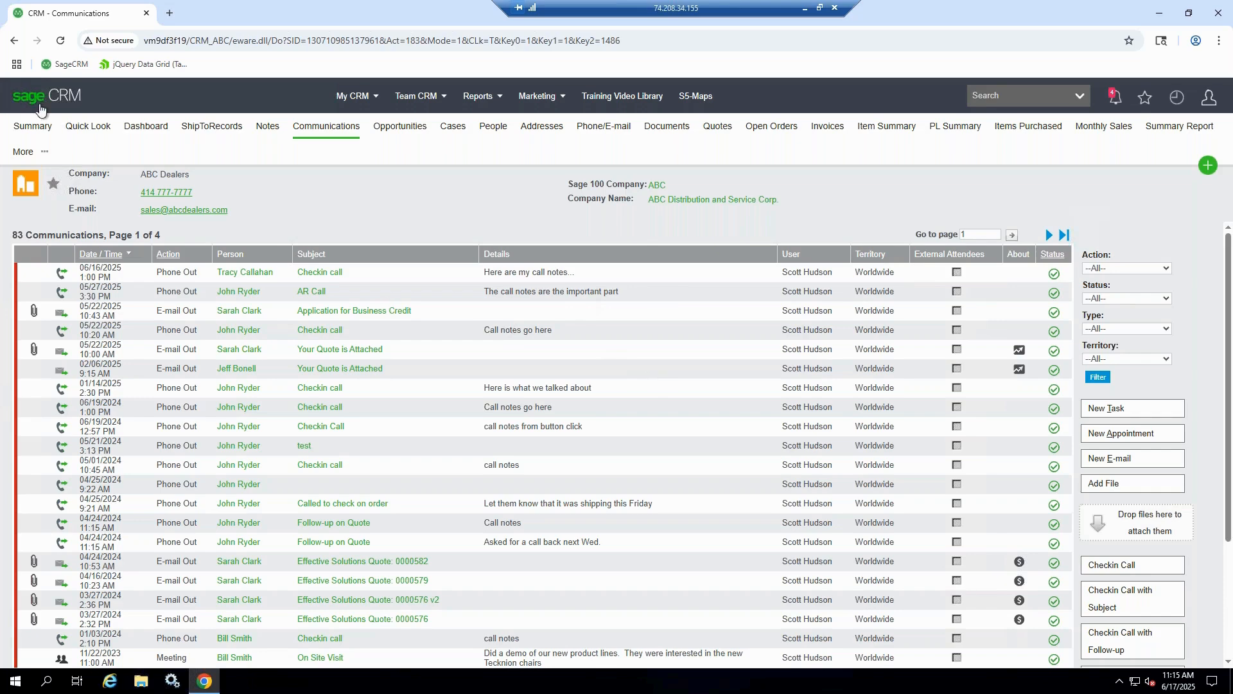
# Examine the year-to-date sales and aged balance figures on the ABC Dealers company summary
pyautogui.click(18, 128)
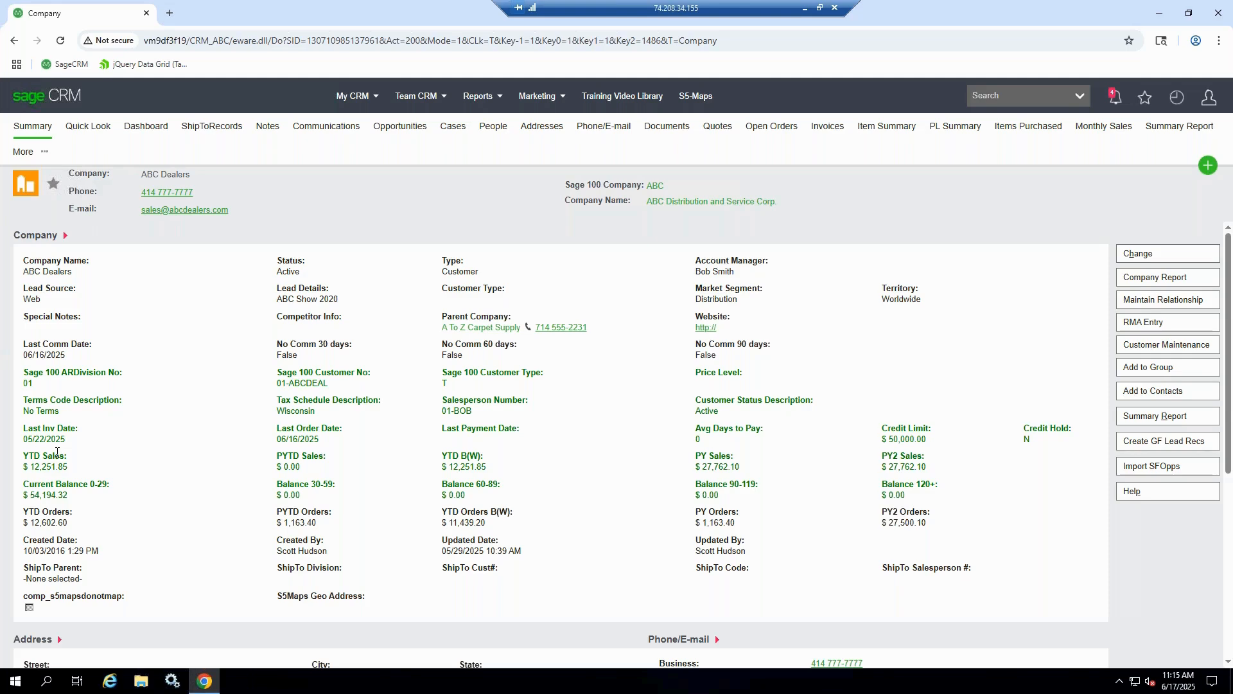
pyautogui.moveTo(28, 433); pyautogui.dragTo(512, 482)
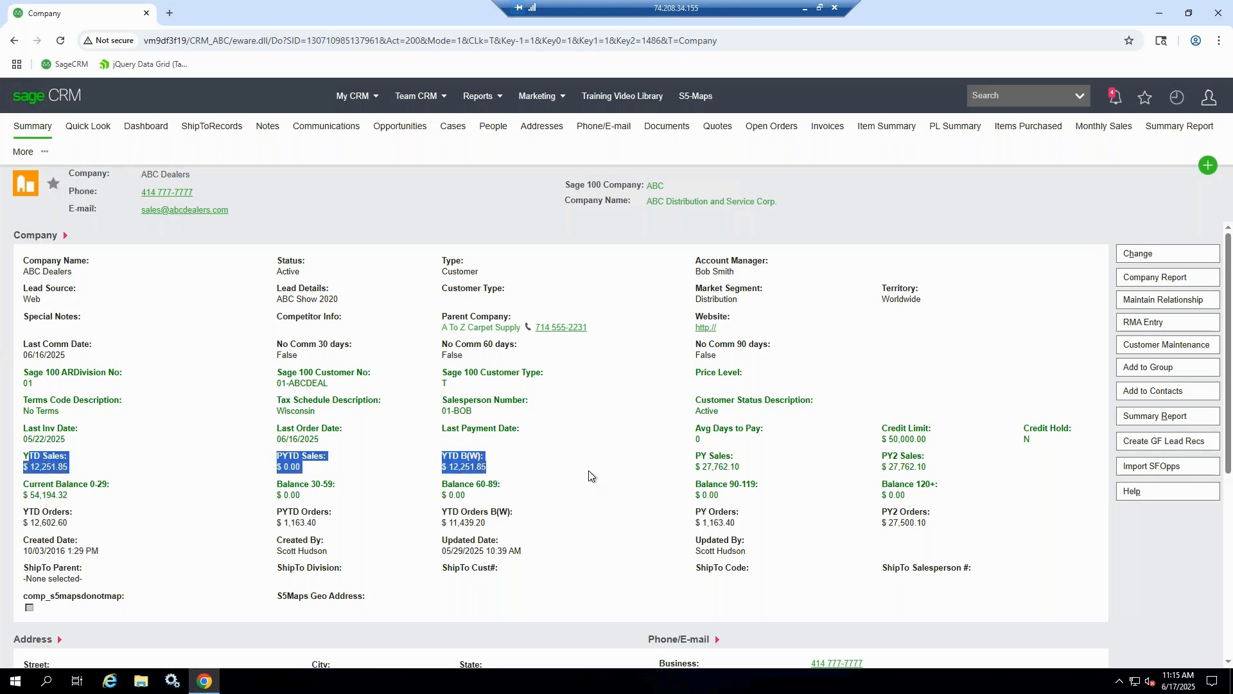
pyautogui.moveTo(33, 485); pyautogui.dragTo(750, 508)
pyautogui.click(782, 500)
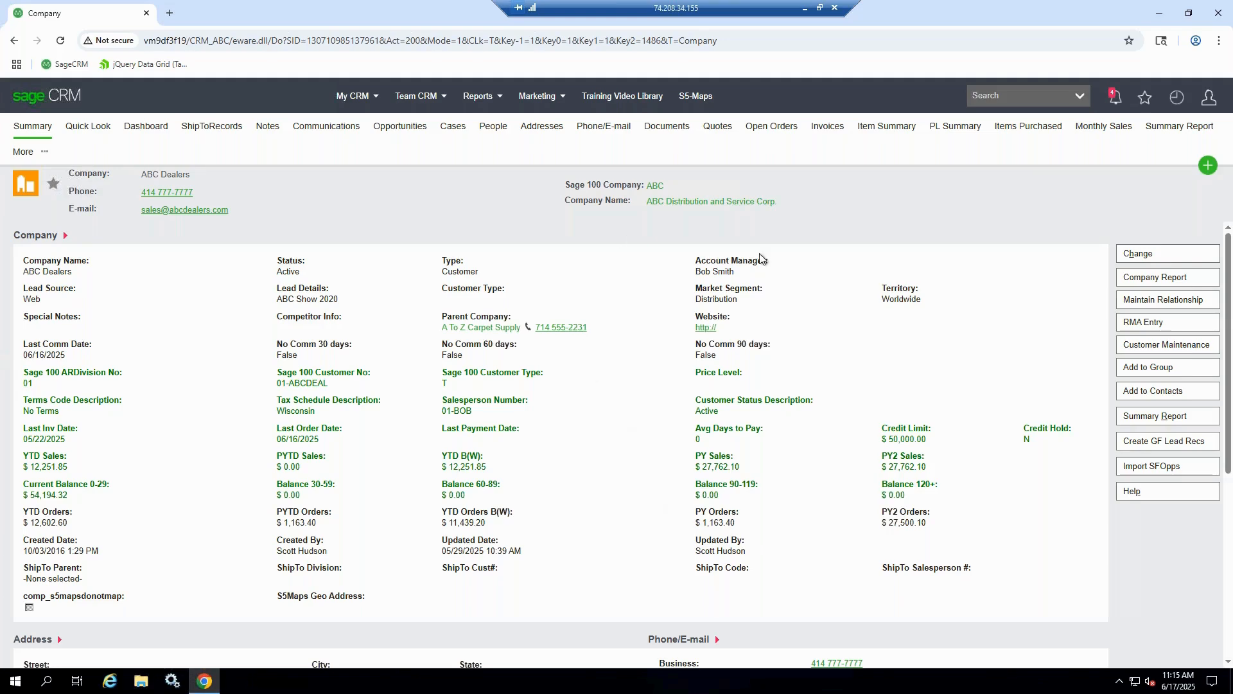
# Review the ABC Dealers quotes and invoices, including the line items of the second listed invoice, and return to the company summary
pyautogui.click(718, 126)
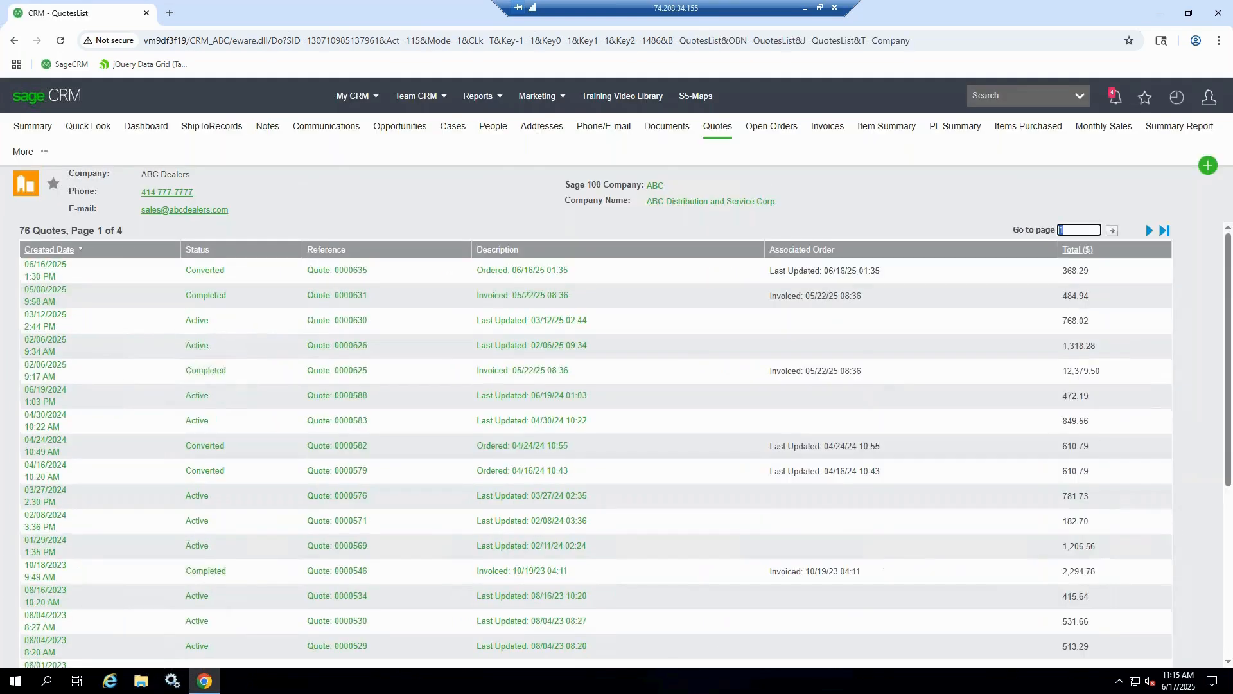
pyautogui.click(774, 127)
pyautogui.click(827, 126)
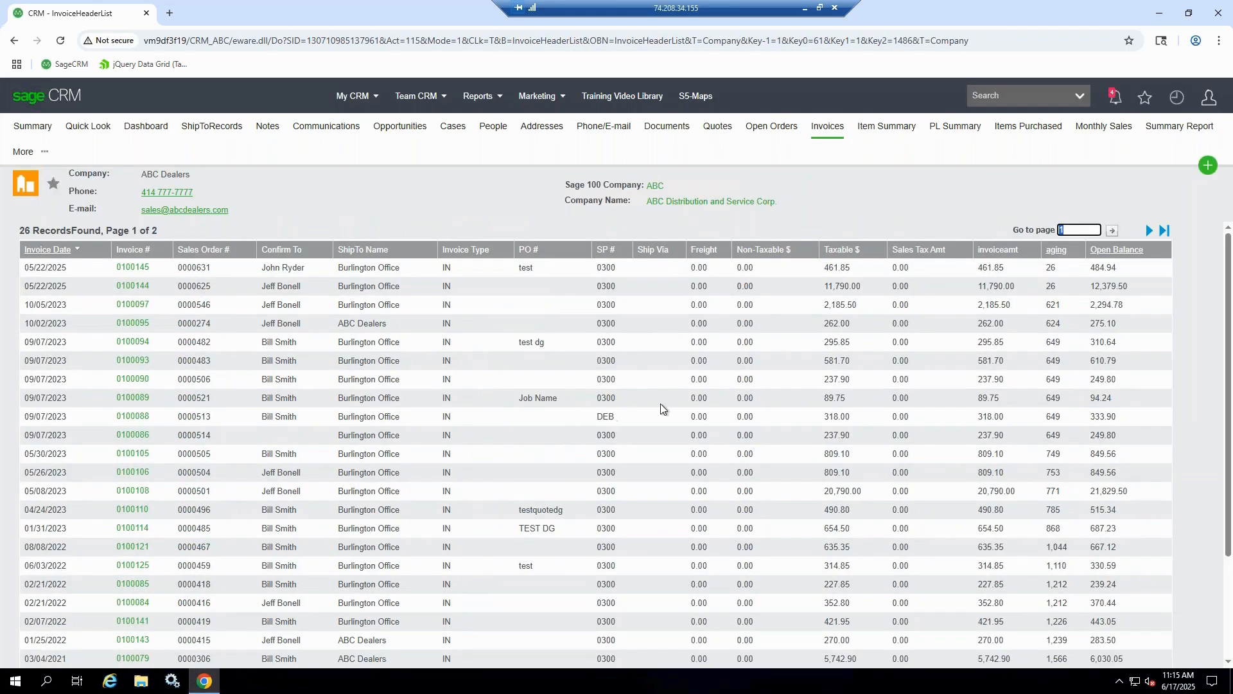
pyautogui.click(133, 287)
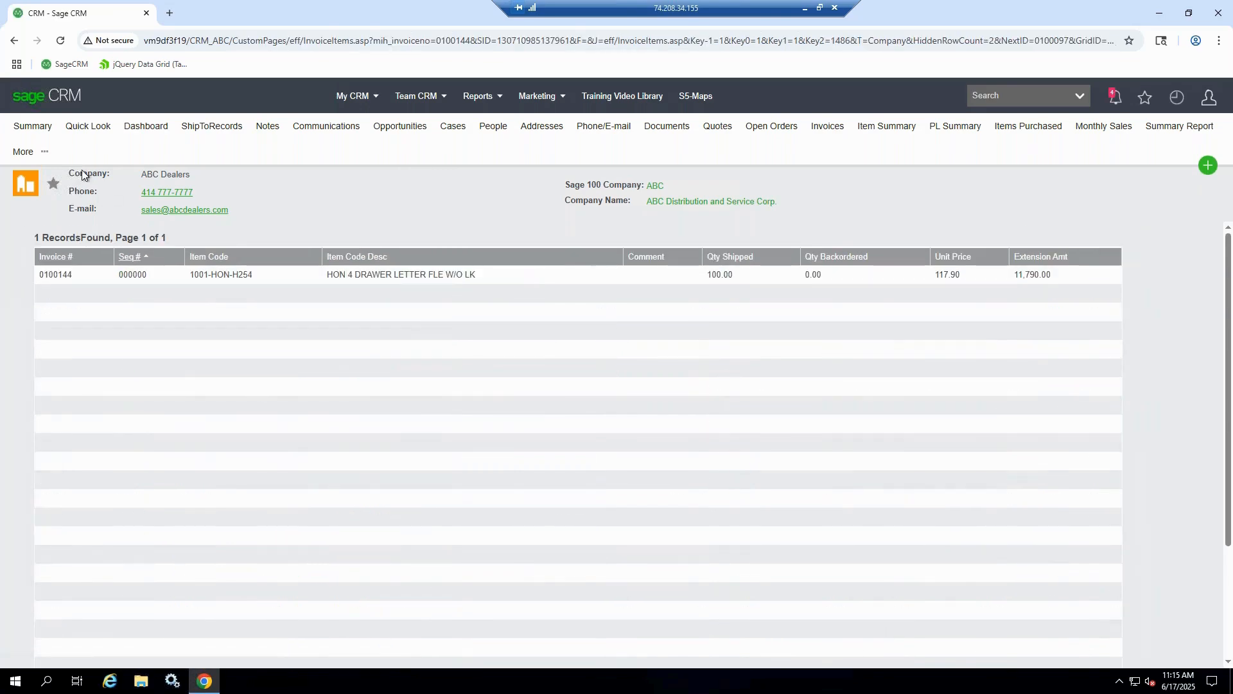
pyautogui.click(33, 127)
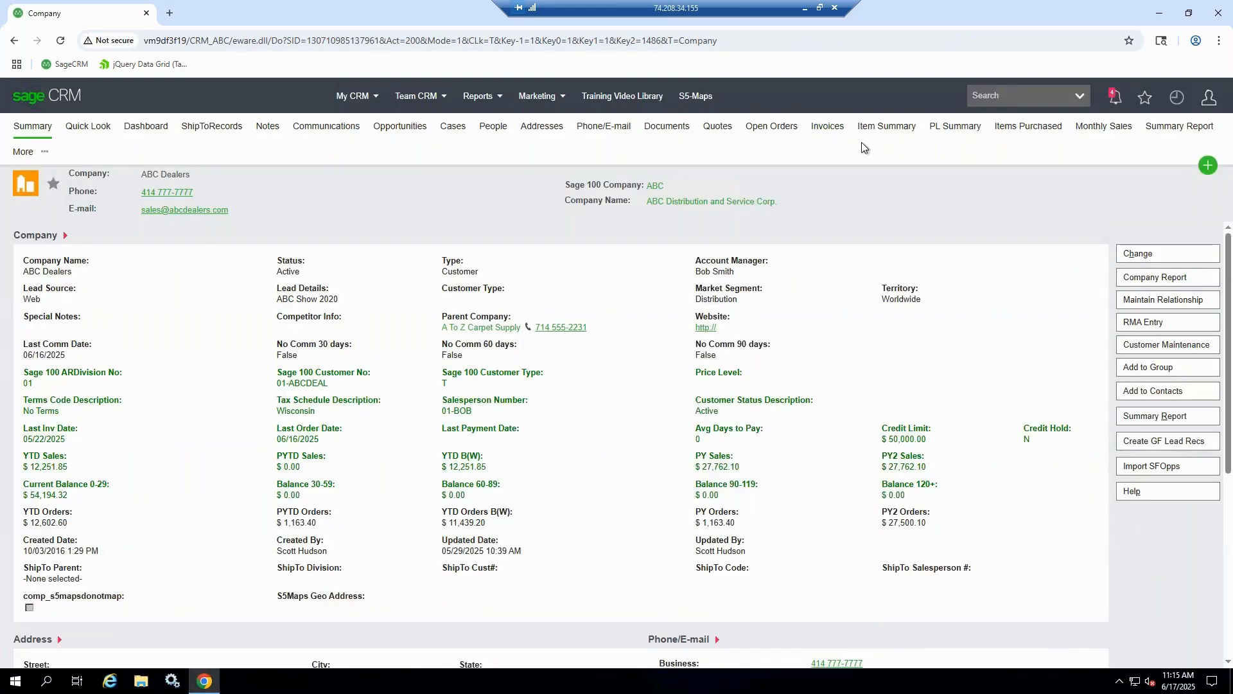
# Review the ABC Dealers item summary, filter the purchased items by description "caddy", clear the filter and return to the company summary
pyautogui.click(899, 128)
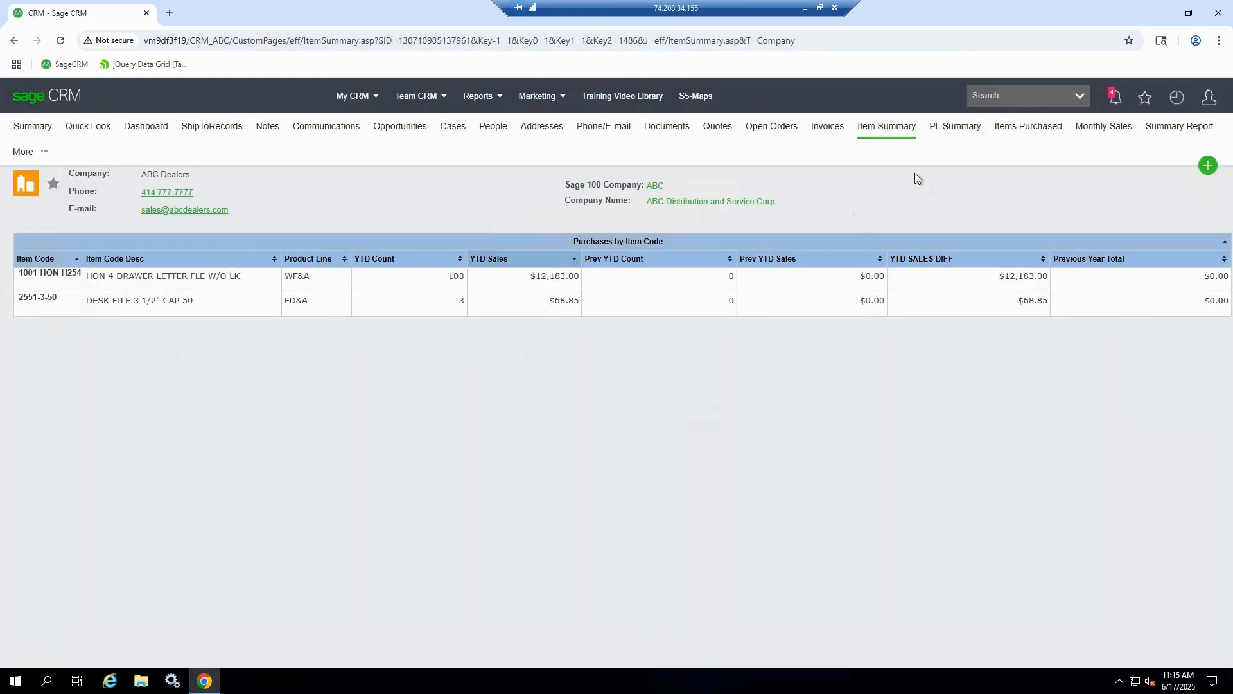
pyautogui.click(1028, 127)
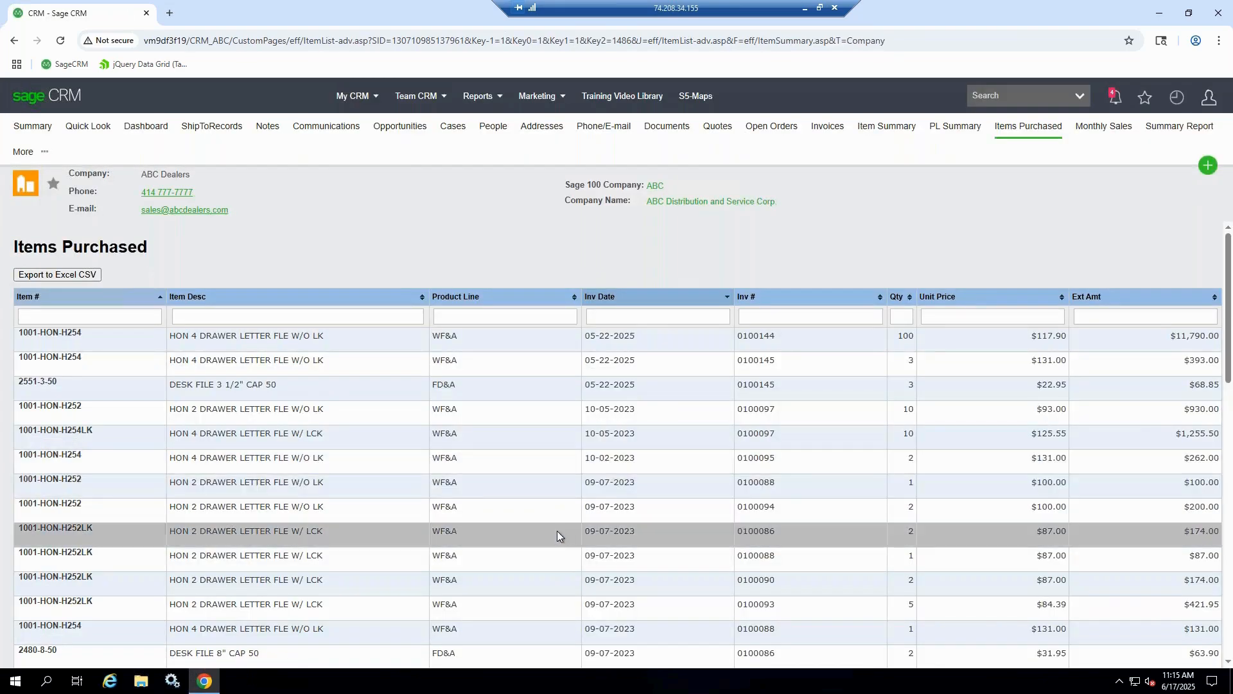
pyautogui.click(308, 316)
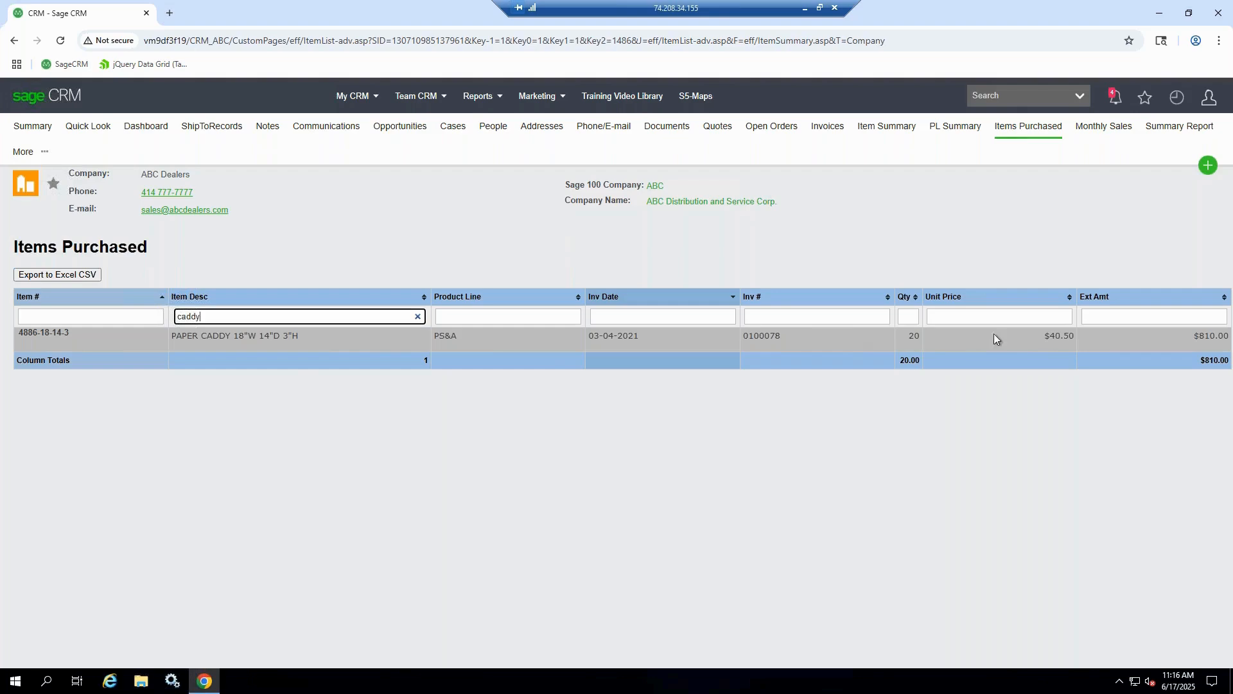
pyautogui.click(417, 316)
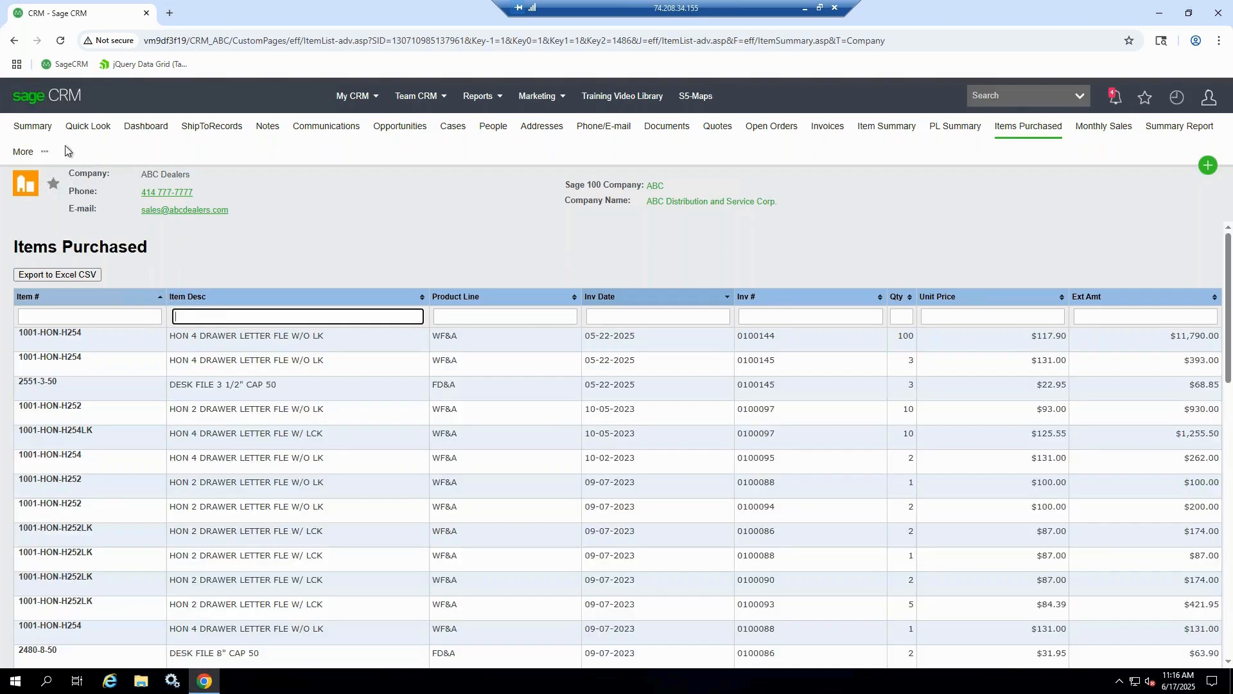
pyautogui.click(33, 127)
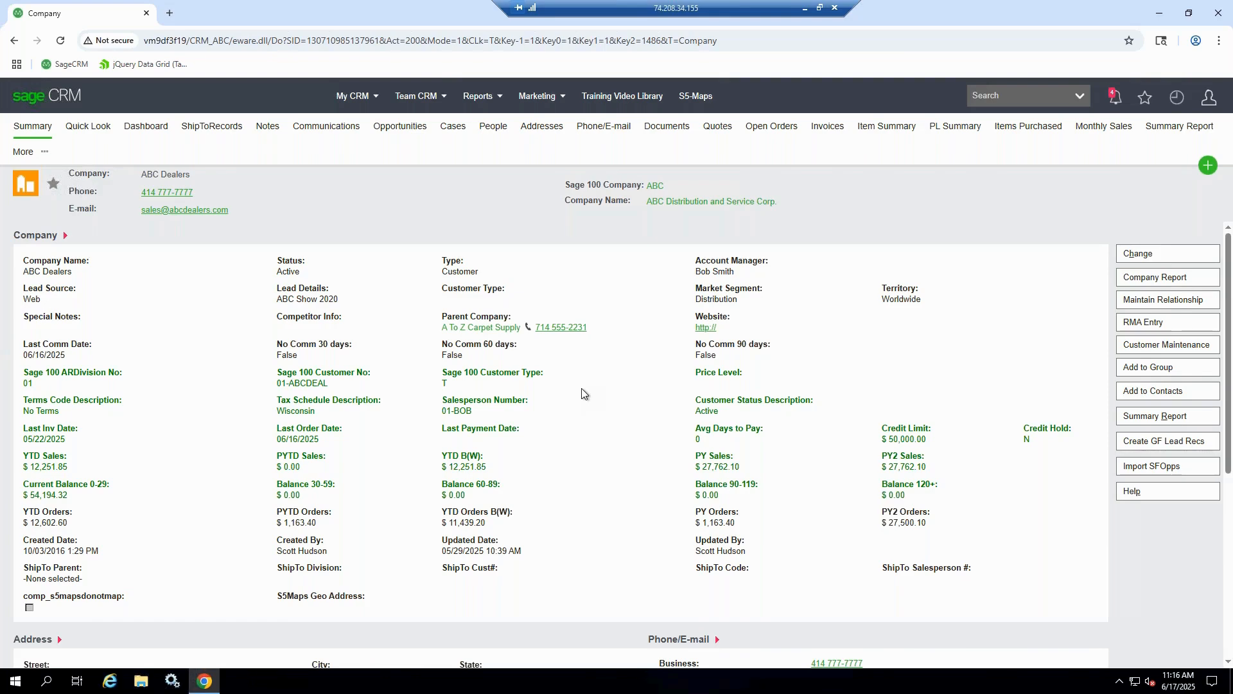
# View the team's opportunities, filter them by the Proposal Submitted stage, clear that filter and open the ABC Dealers company
pyautogui.moveTo(422, 113)
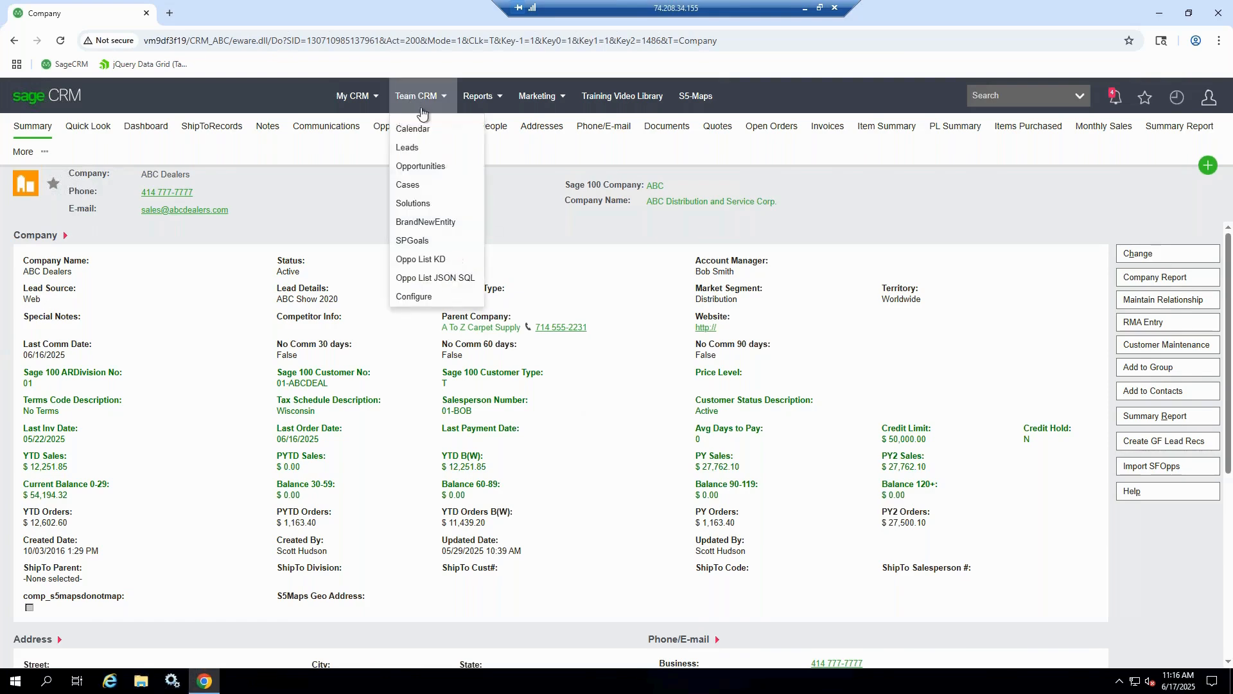
pyautogui.click(427, 166)
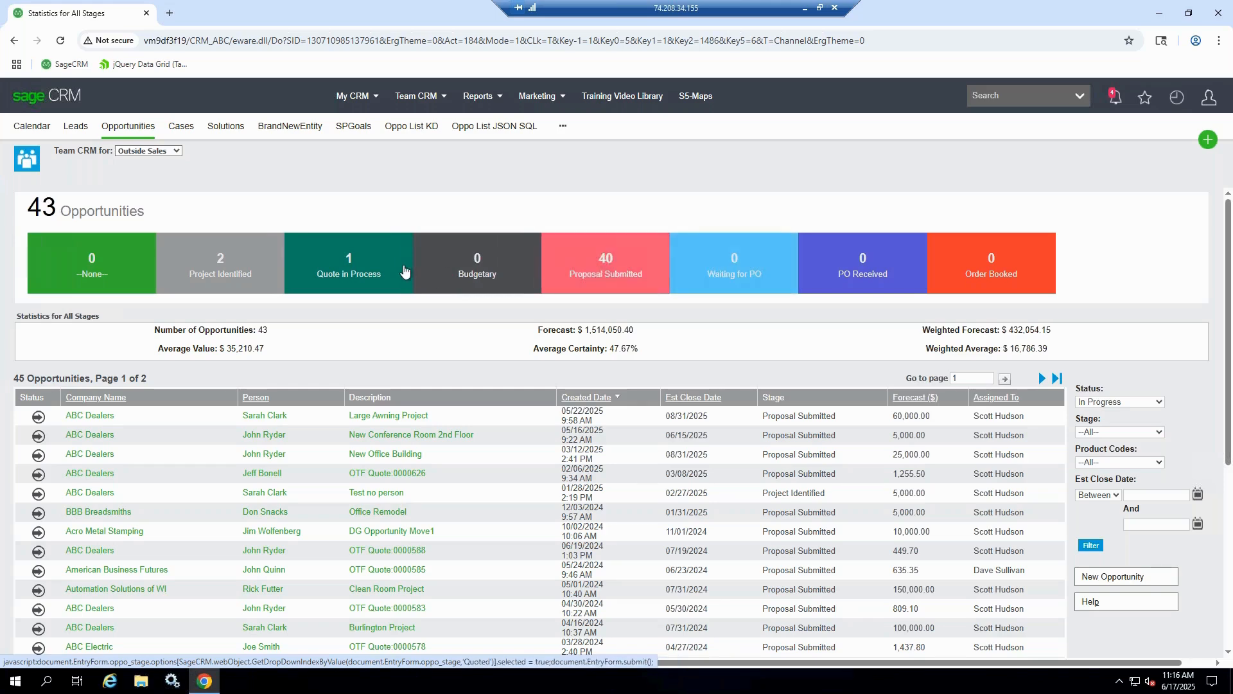
pyautogui.click(597, 286)
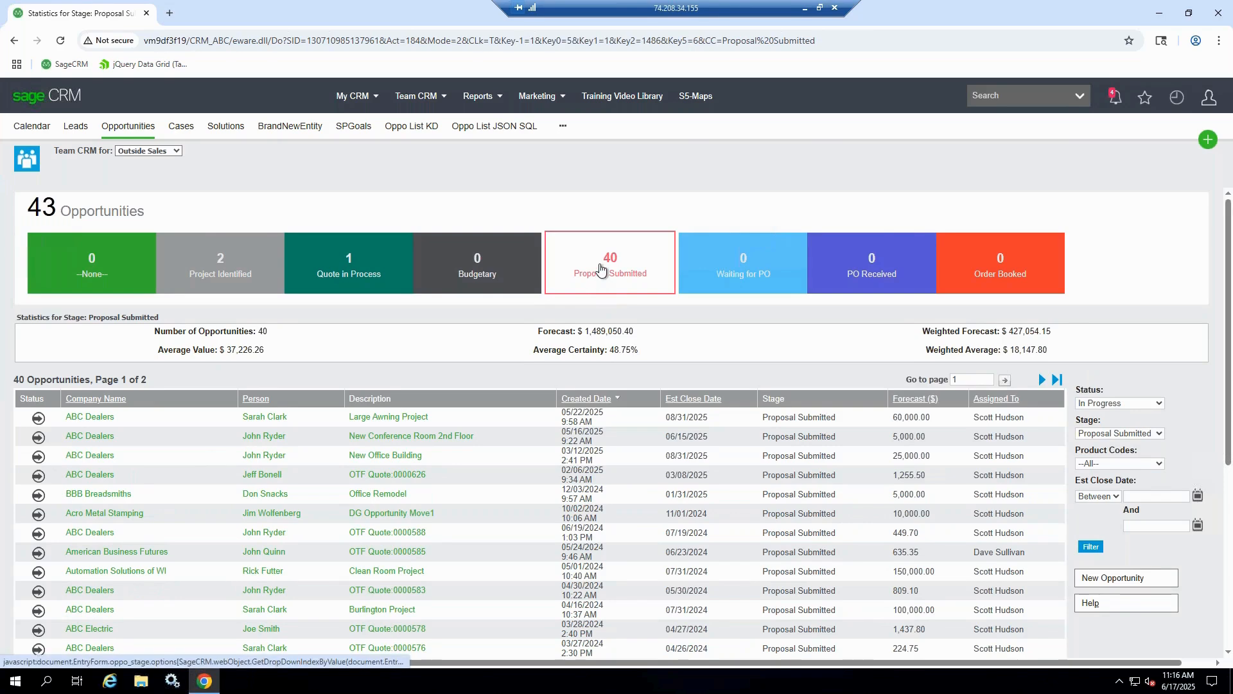
pyautogui.click(603, 270)
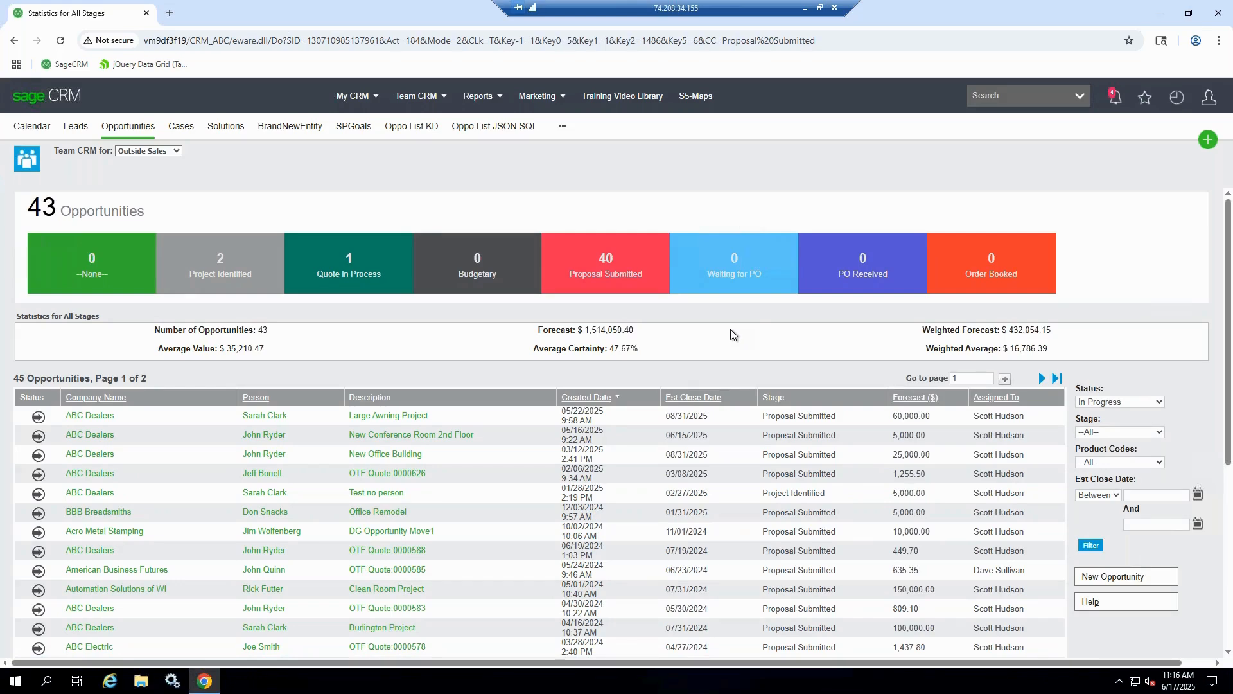
pyautogui.click(90, 416)
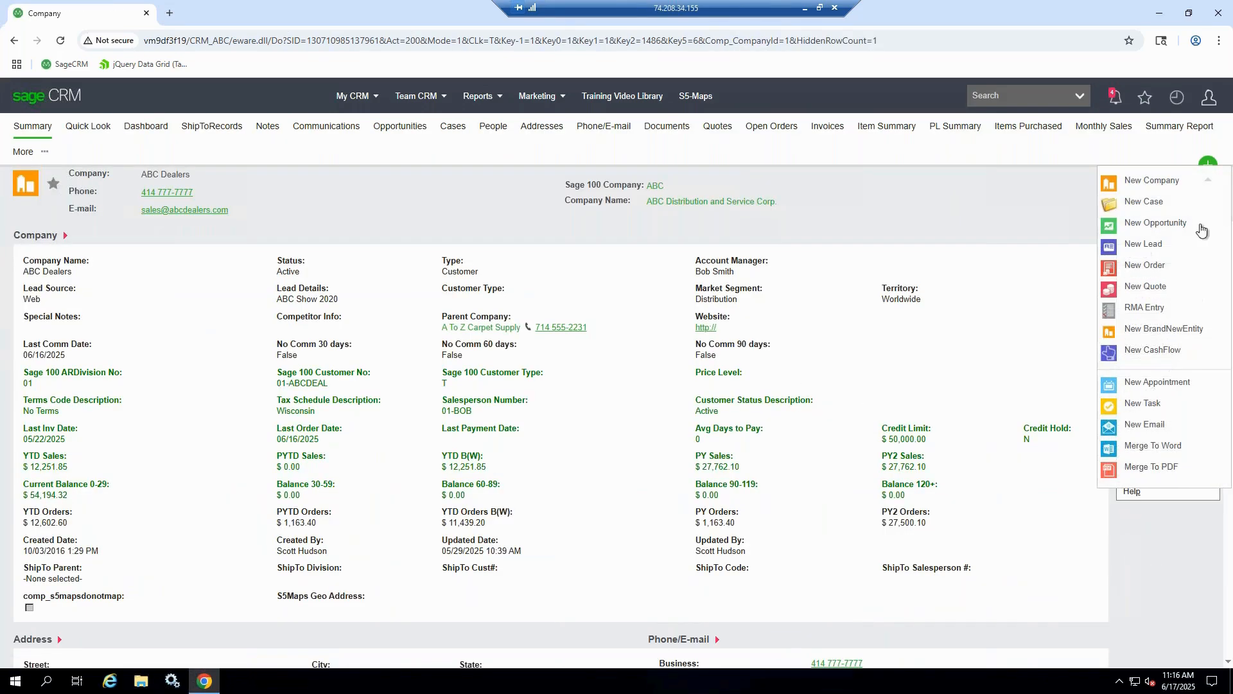
# Start a new opportunity for ABC Dealers with the description "Test Project"
pyautogui.click(1209, 165)
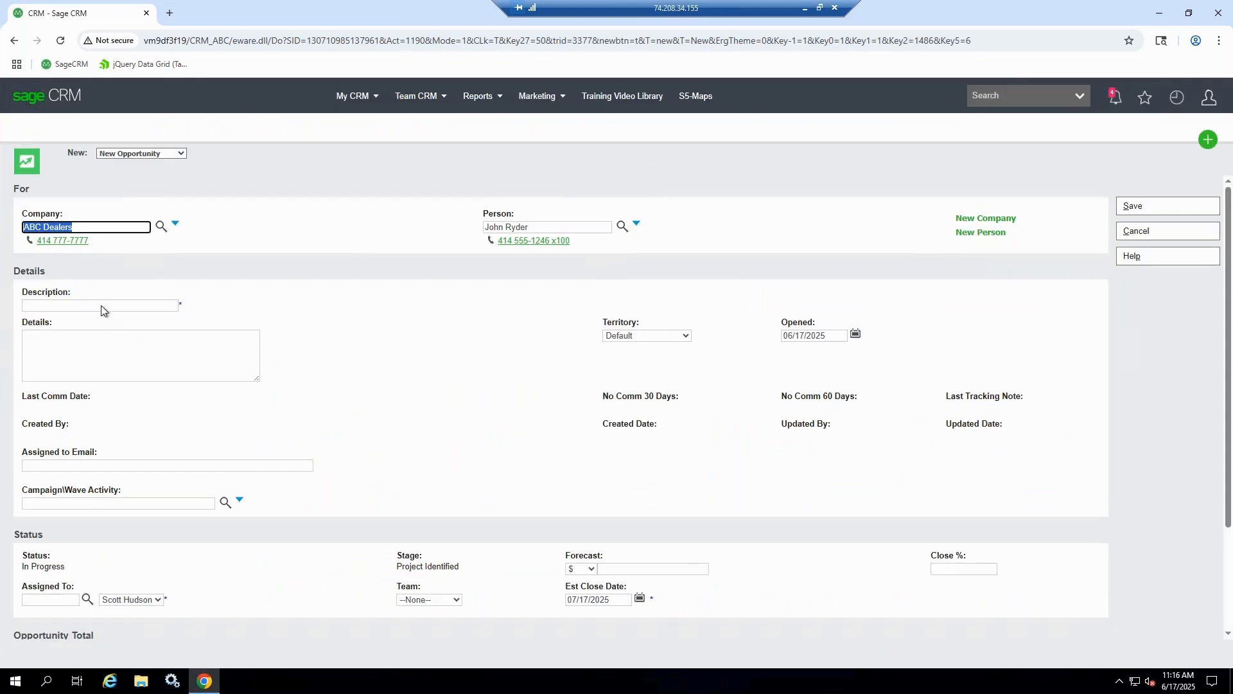
pyautogui.click(102, 303)
pyautogui.write('Test')
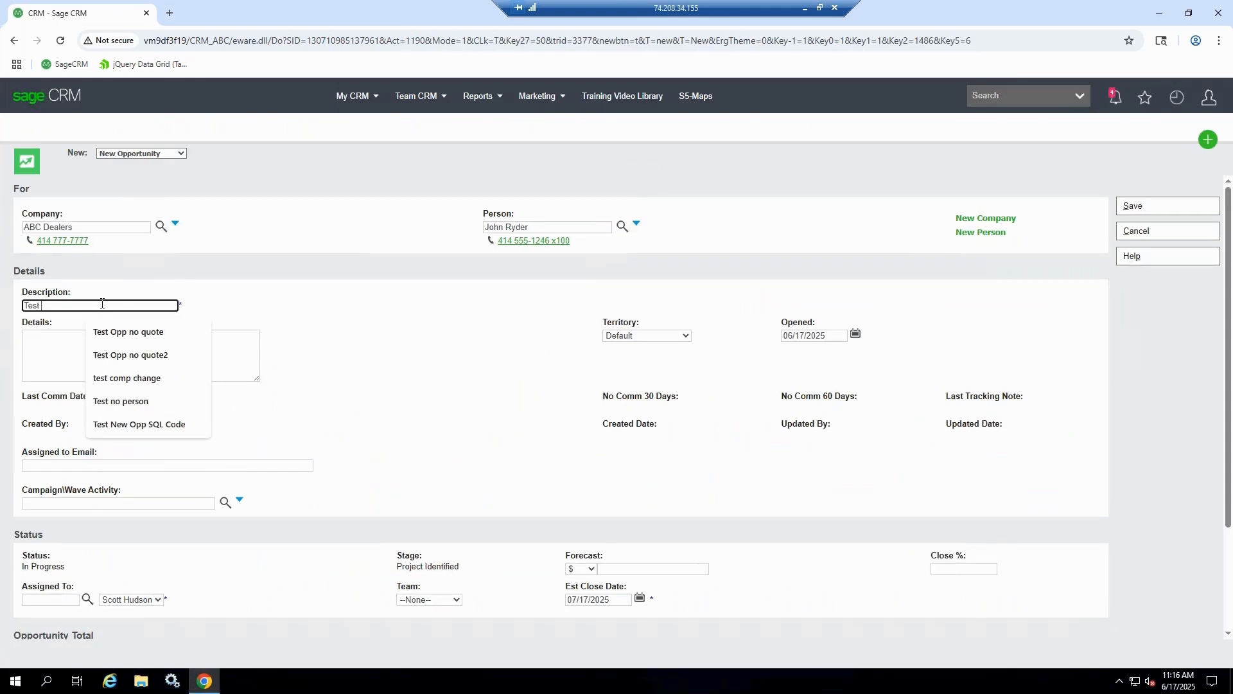
pyautogui.write(' Project')
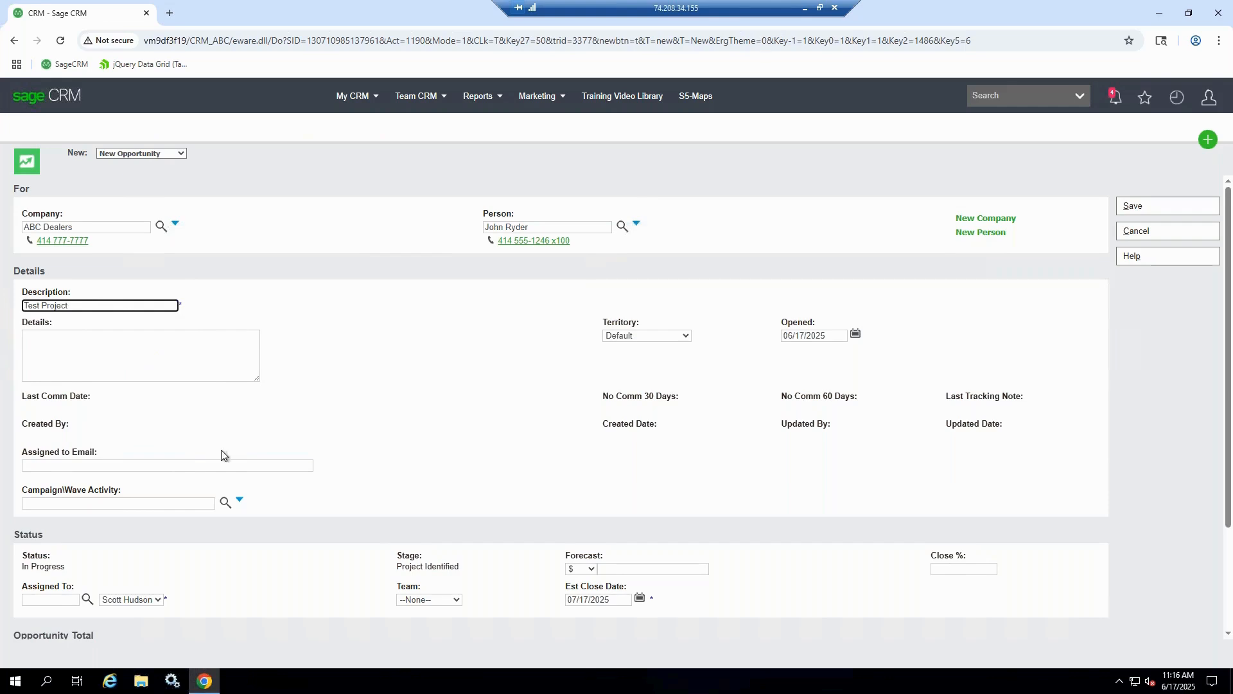
# Set the opportunity's forecast to 20000 and its close percentage to 50
pyautogui.scroll(-2, 222, 456)
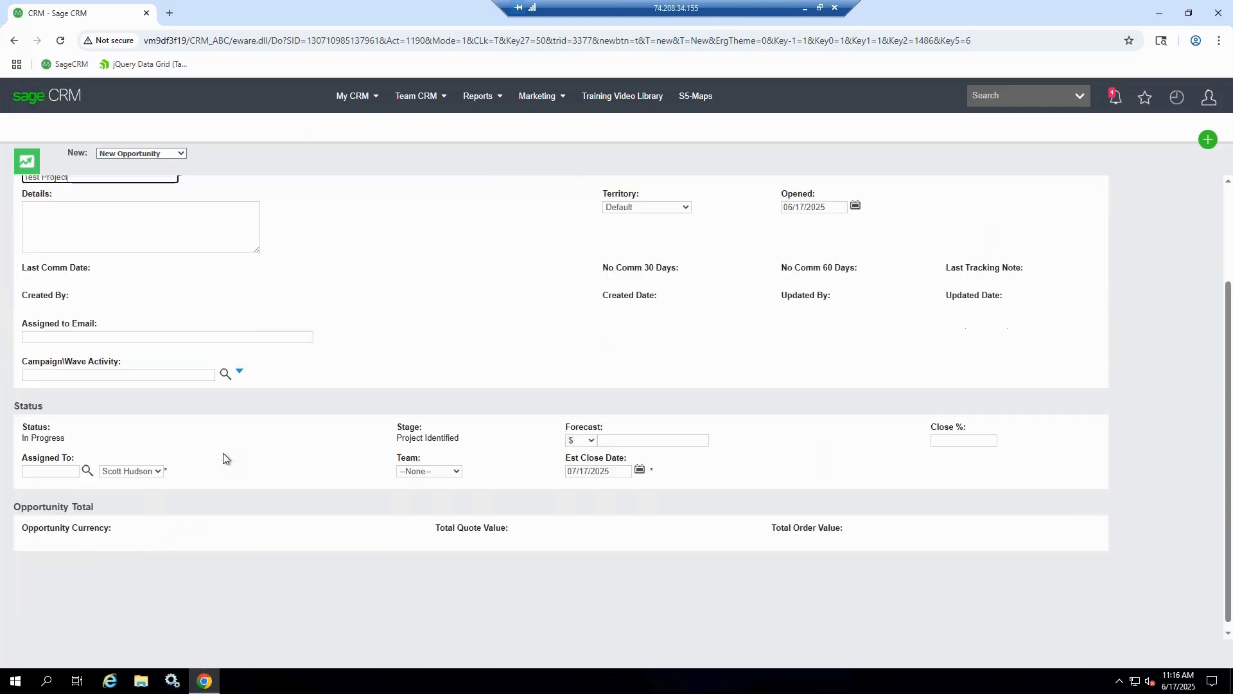
pyautogui.click(611, 440)
pyautogui.write('20000')
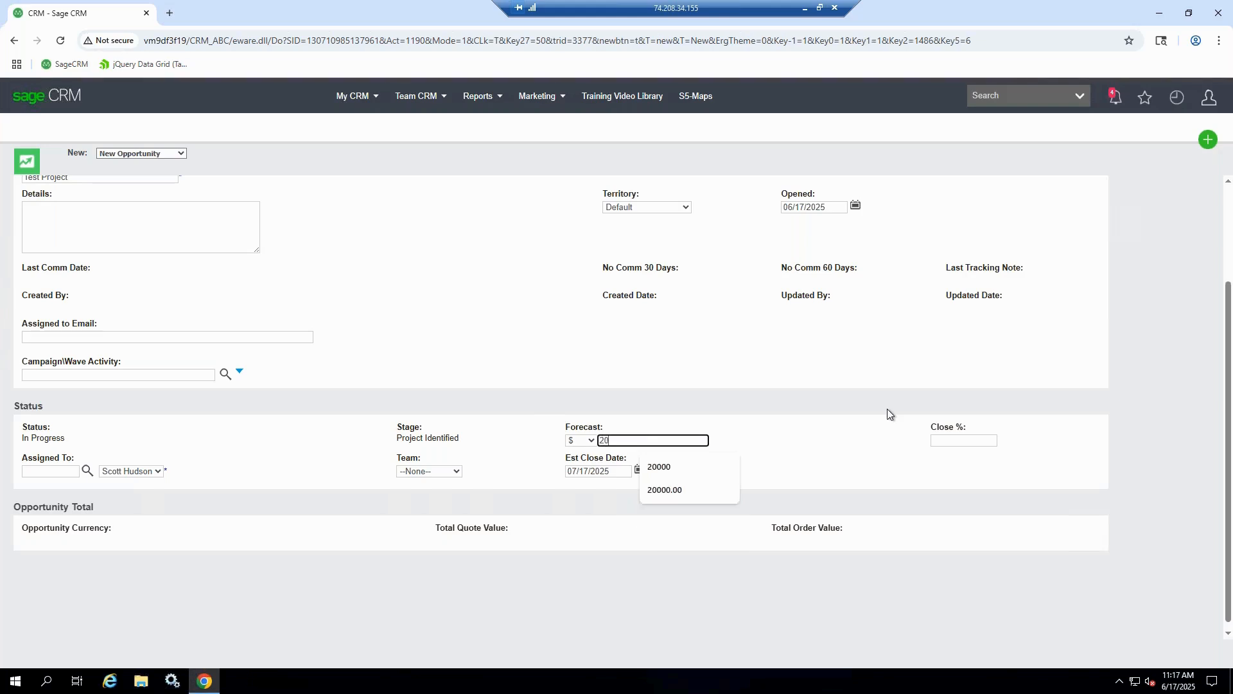
pyautogui.click(962, 441)
pyautogui.write('50')
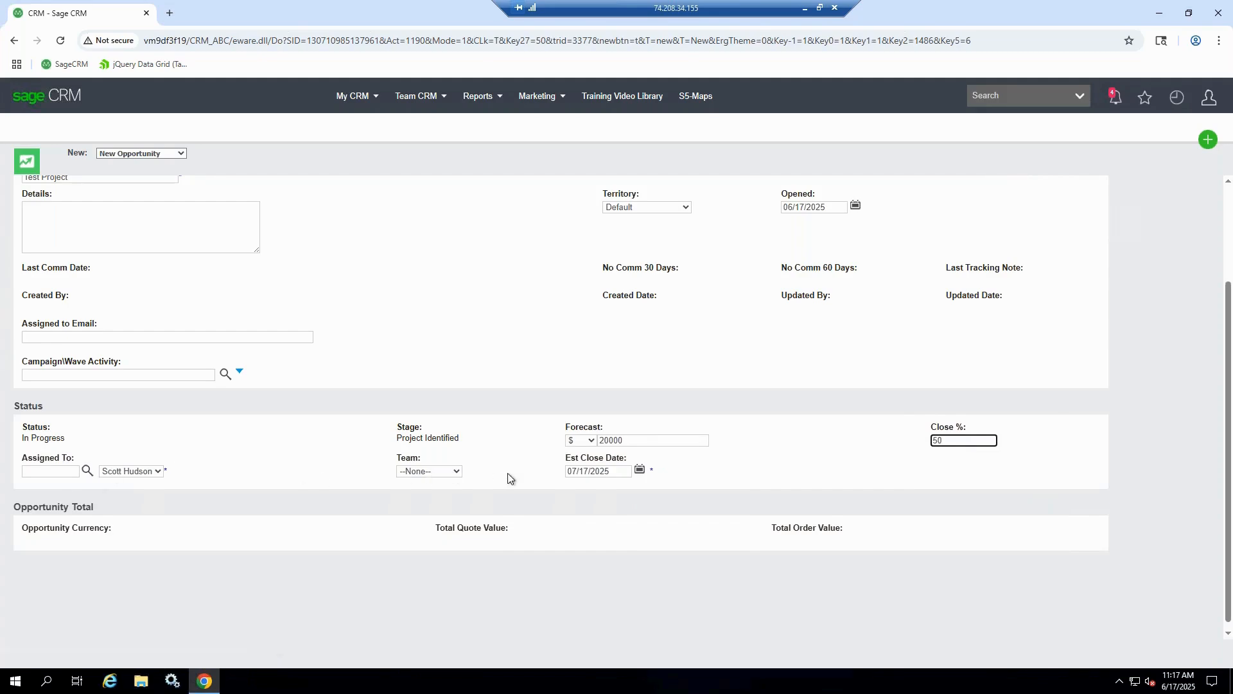
# Assign the opportunity to the Outside Sales team, set the estimated close date to 07/31/2025 and save it
pyautogui.click(427, 472)
pyautogui.click(430, 534)
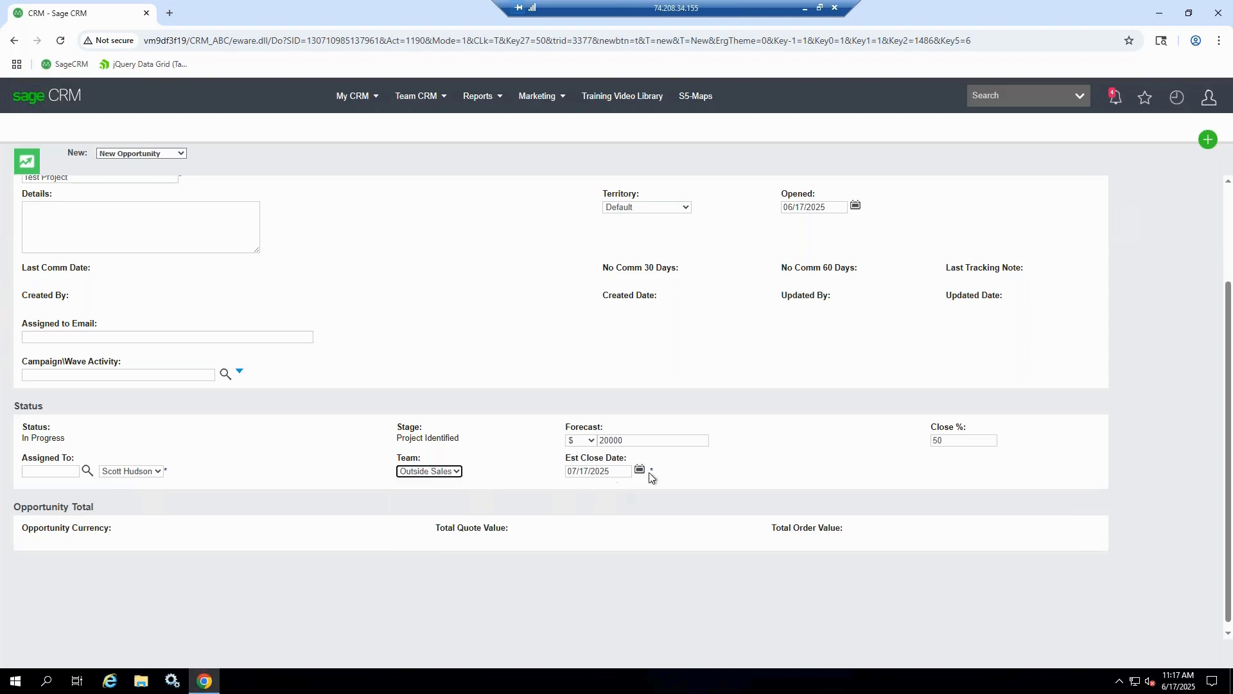
pyautogui.click(637, 472)
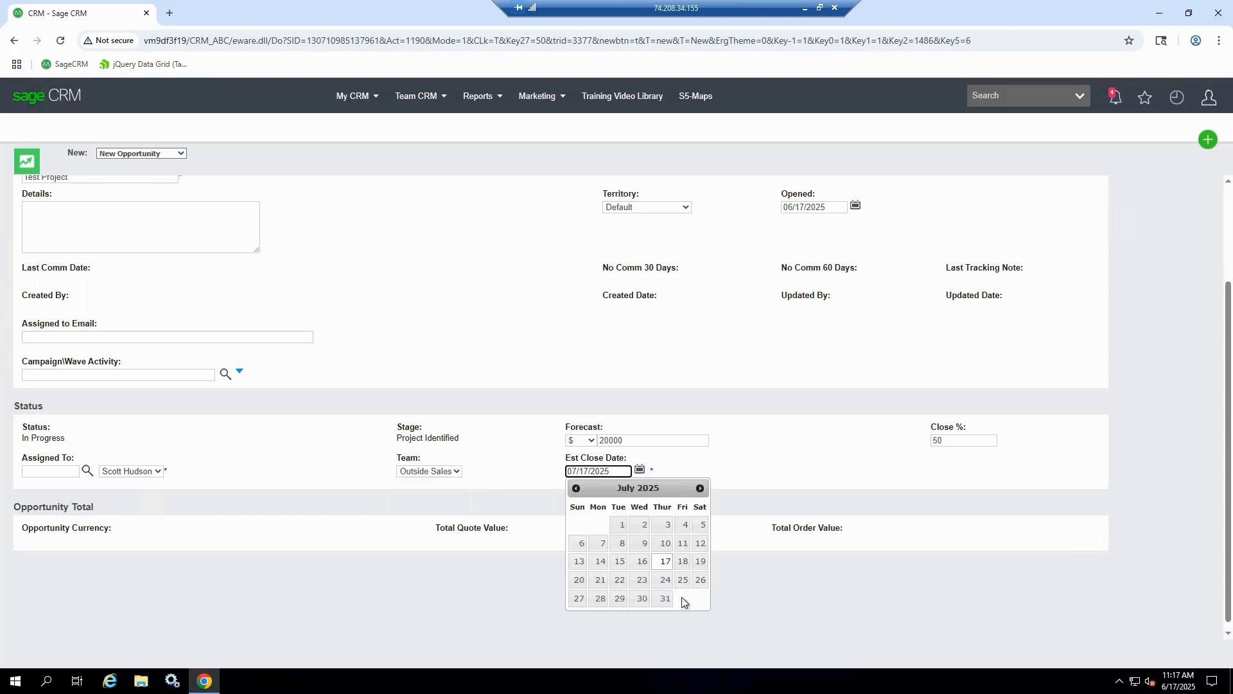
pyautogui.click(664, 599)
pyautogui.scroll(2, 900, 524)
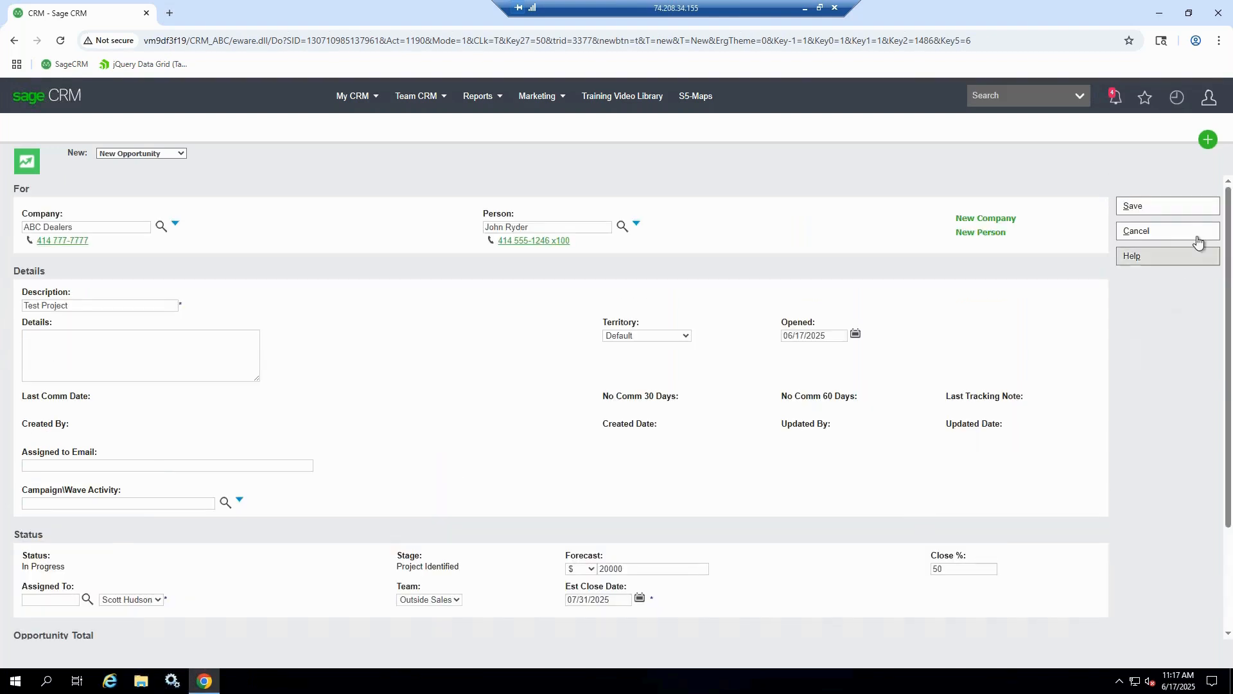
pyautogui.click(1176, 207)
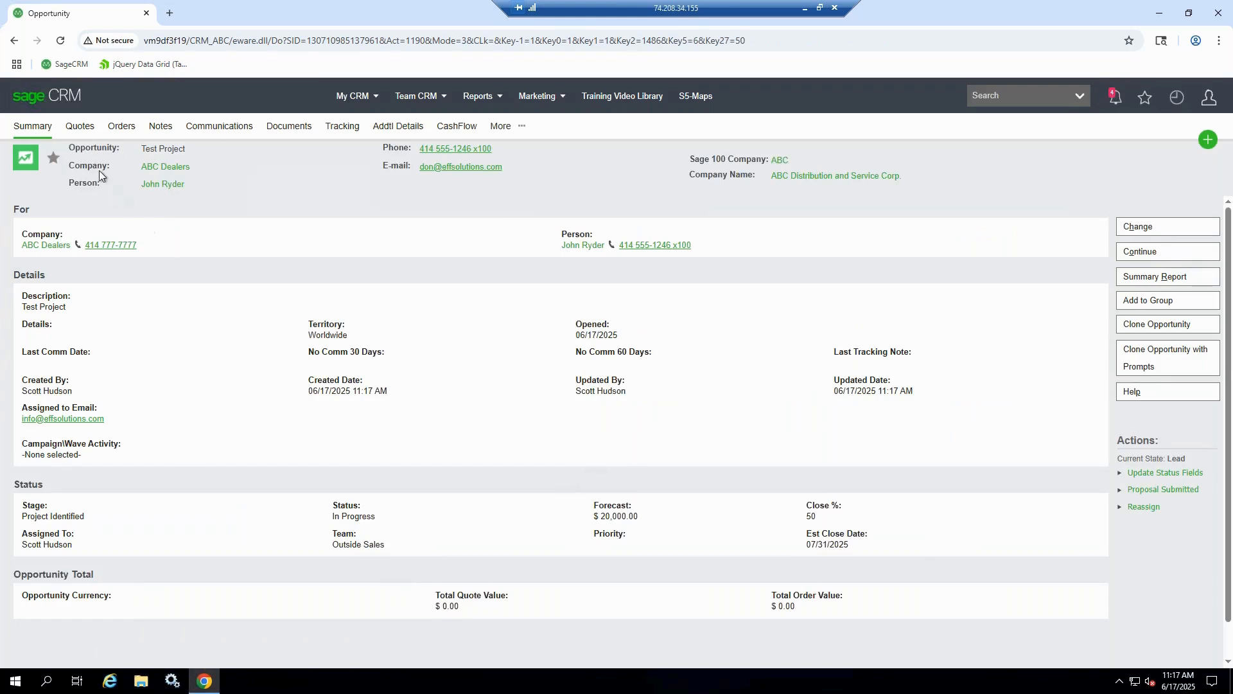
# Start a new quote from the Test Project opportunity in Sage 100 Sales Order Entry
pyautogui.click(80, 128)
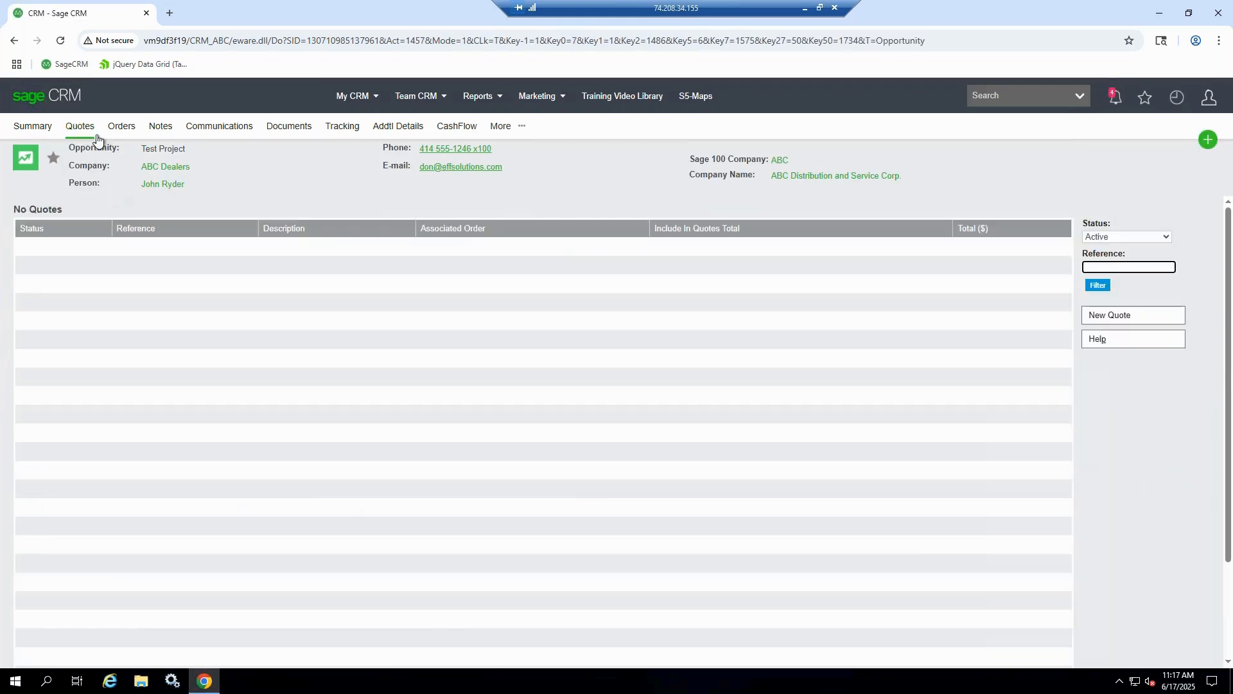
pyautogui.click(1096, 316)
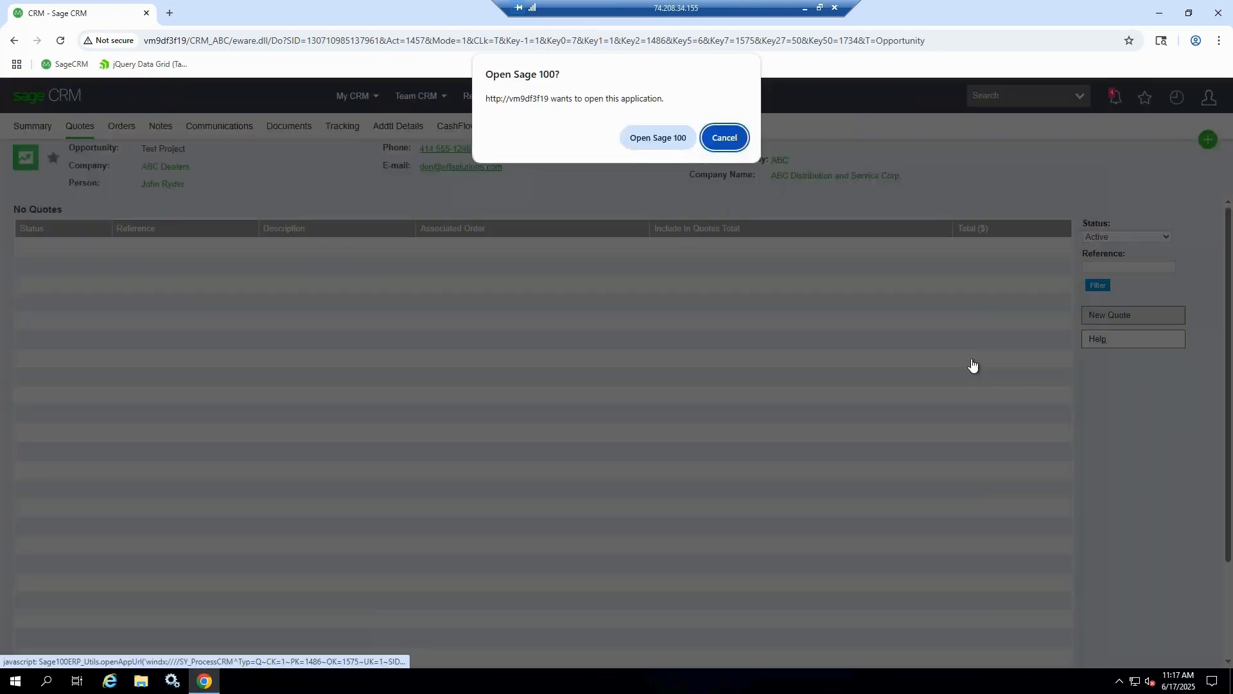
pyautogui.click(649, 137)
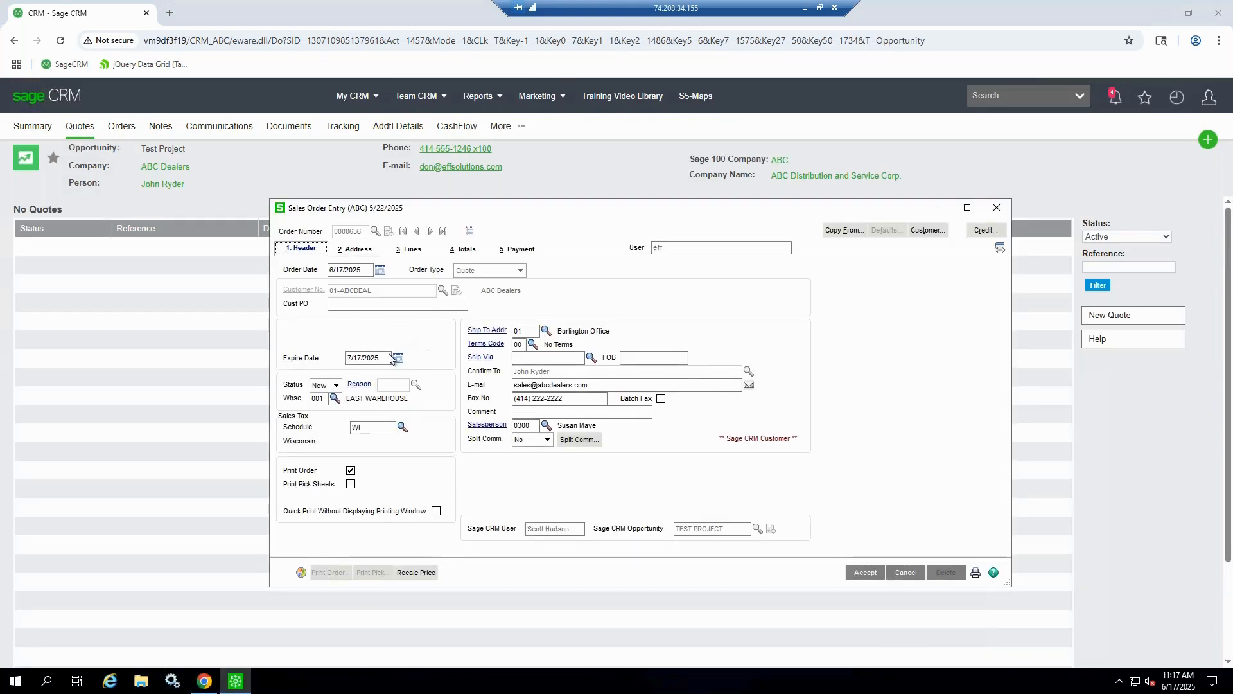
# Add item 1001-HON-H252LK as the first quote line with an ordered quantity of 5
pyautogui.click(409, 248)
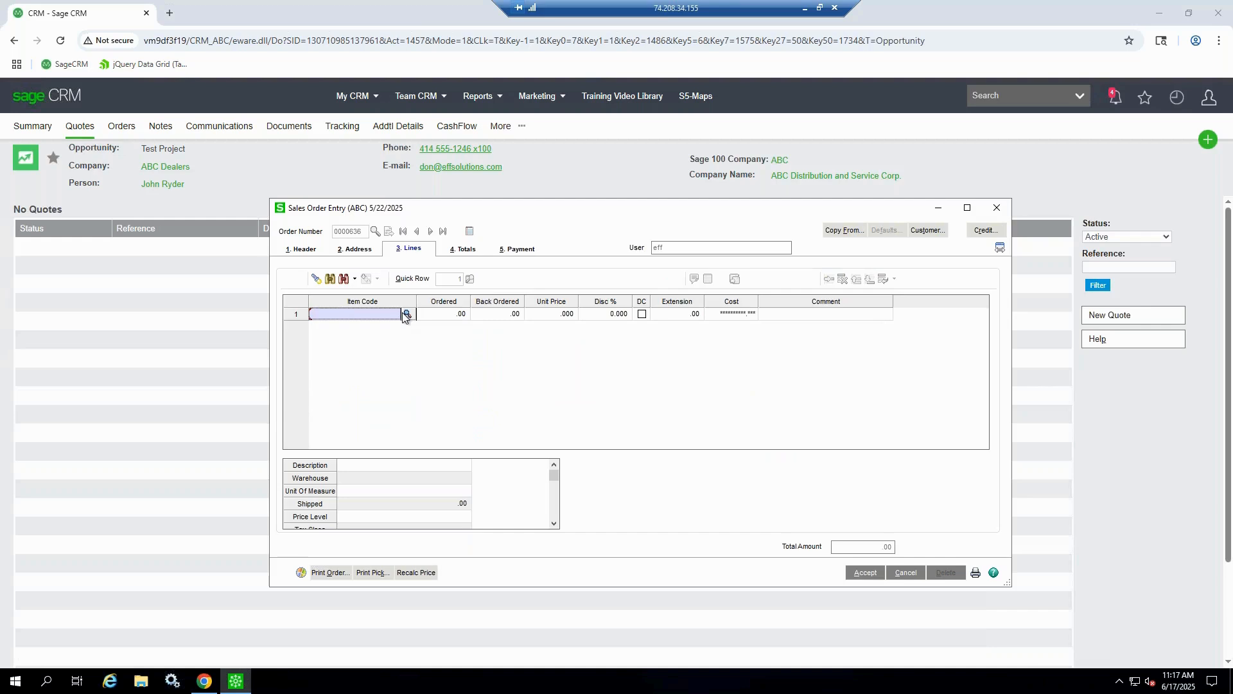
pyautogui.click(406, 315)
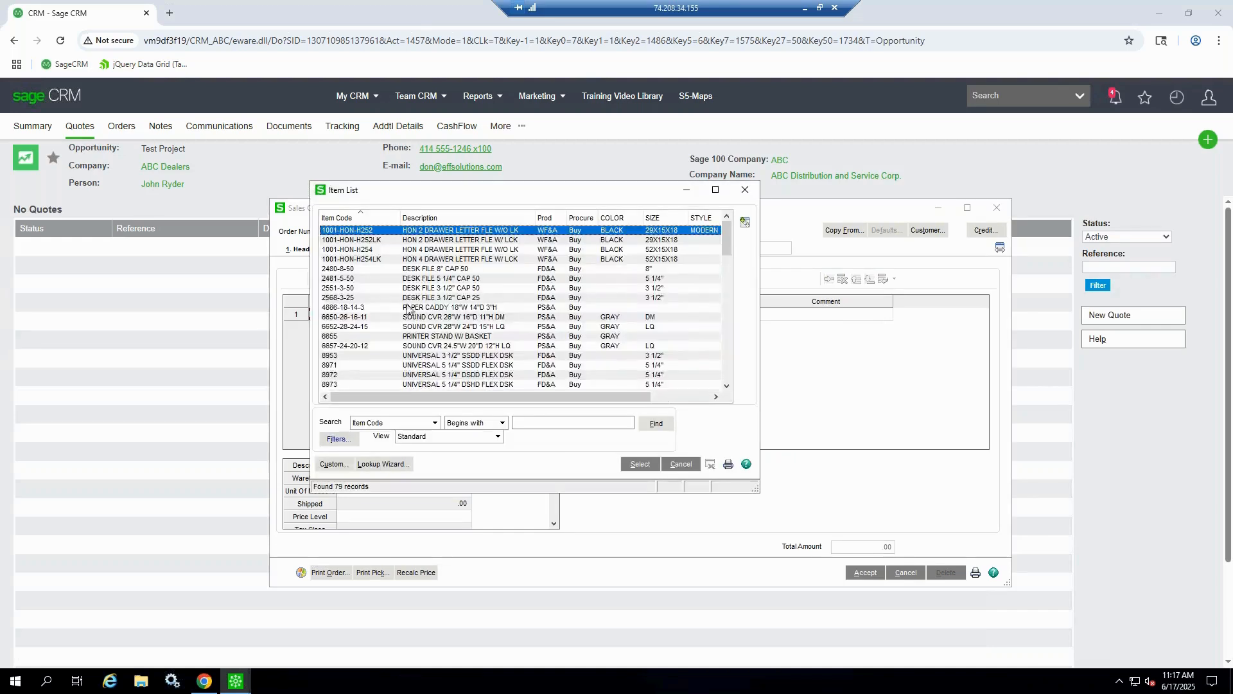
pyautogui.click(414, 240)
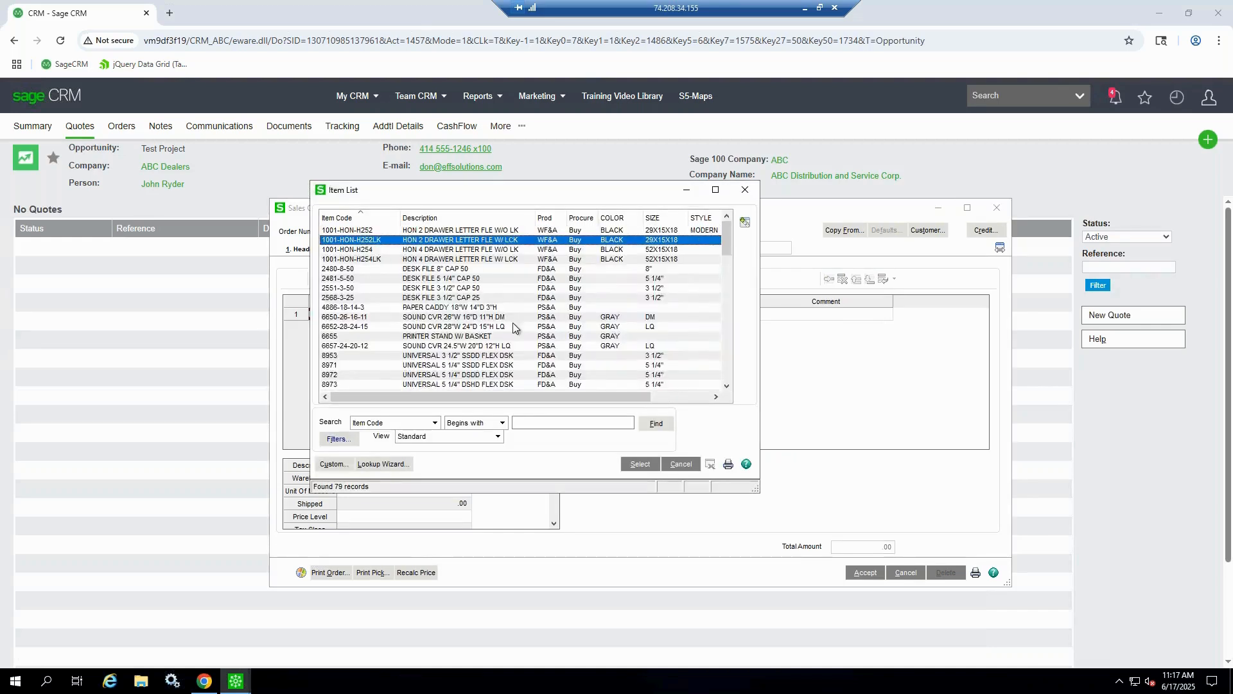
pyautogui.click(630, 470)
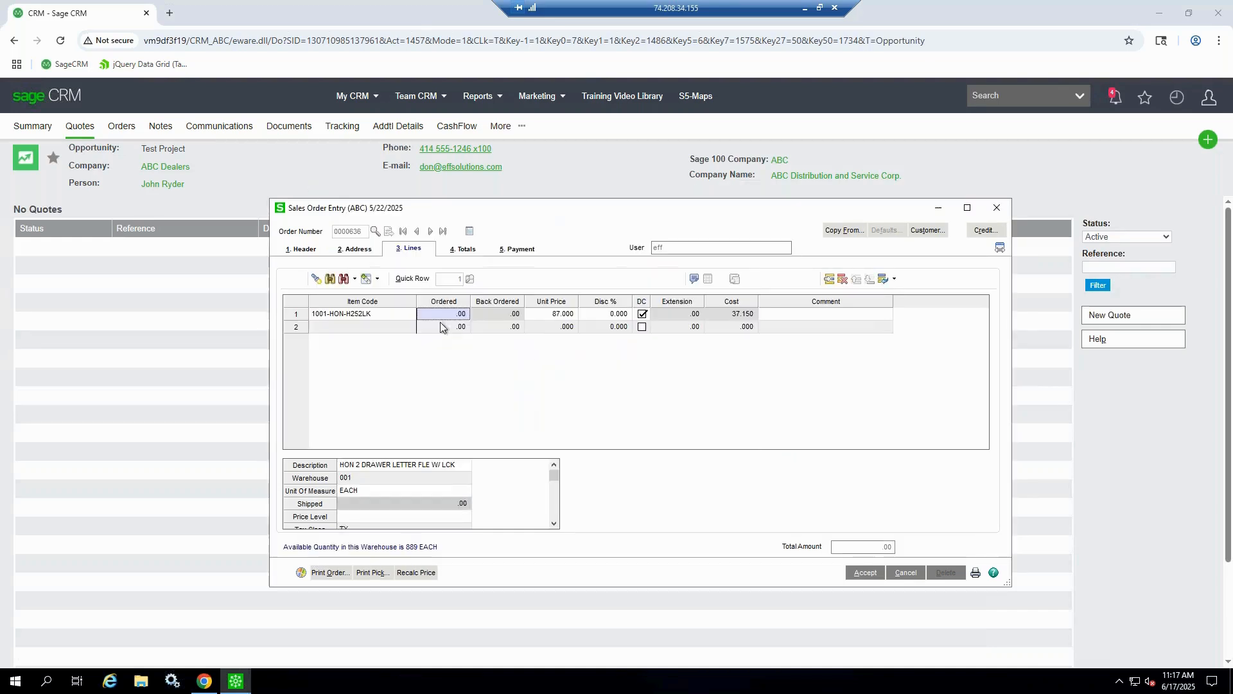
# Add item 2481-5-50 as the second quote line with a quantity of 5 and accept the quote
pyautogui.click(391, 332)
pyautogui.click(407, 328)
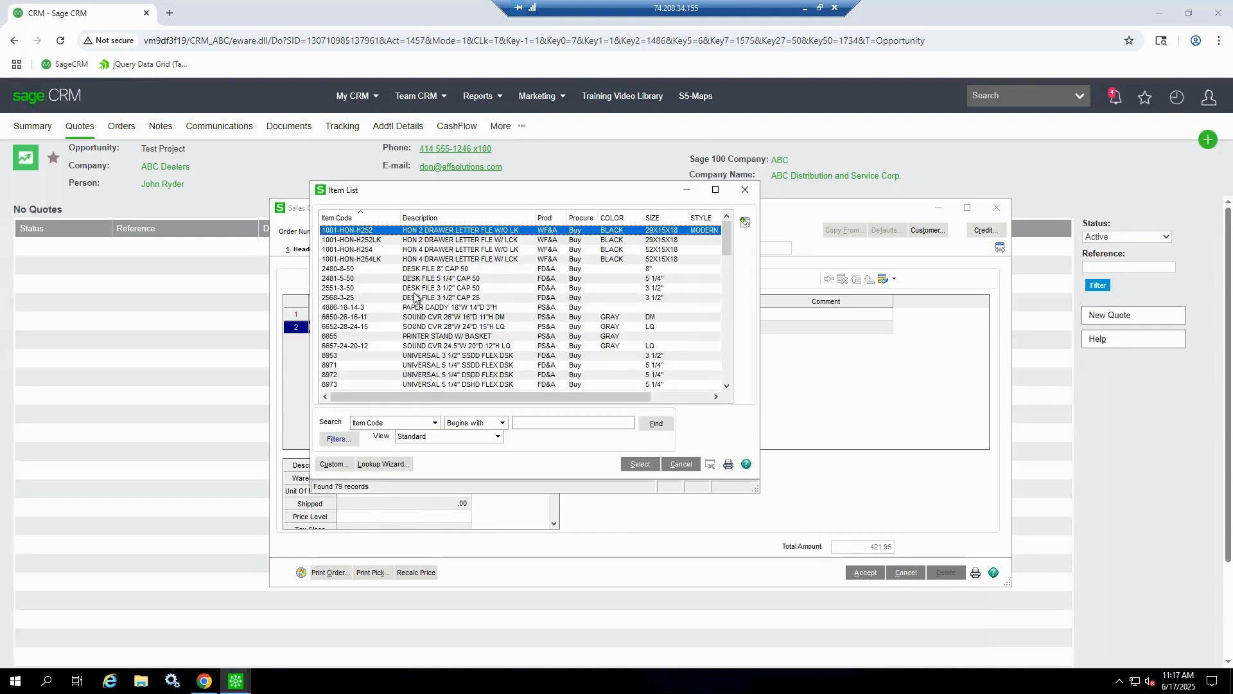
pyautogui.click(429, 279)
pyautogui.click(632, 466)
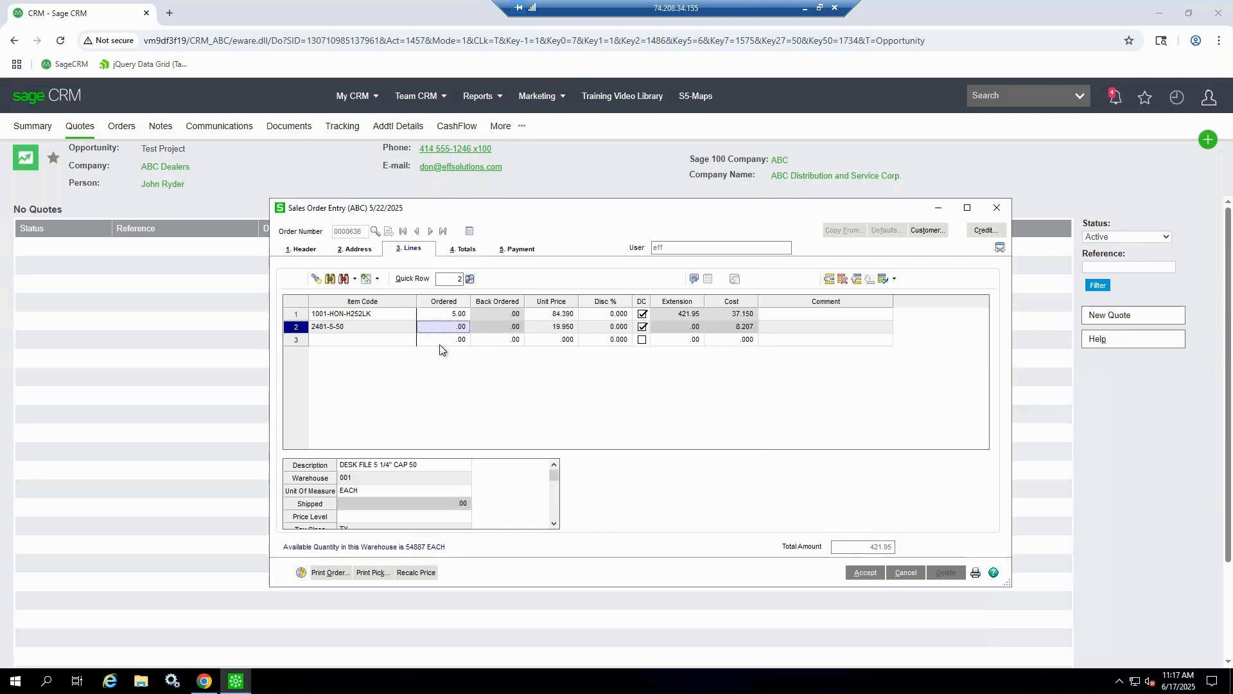
pyautogui.write('5')
pyautogui.click(864, 572)
pyautogui.click(864, 572)
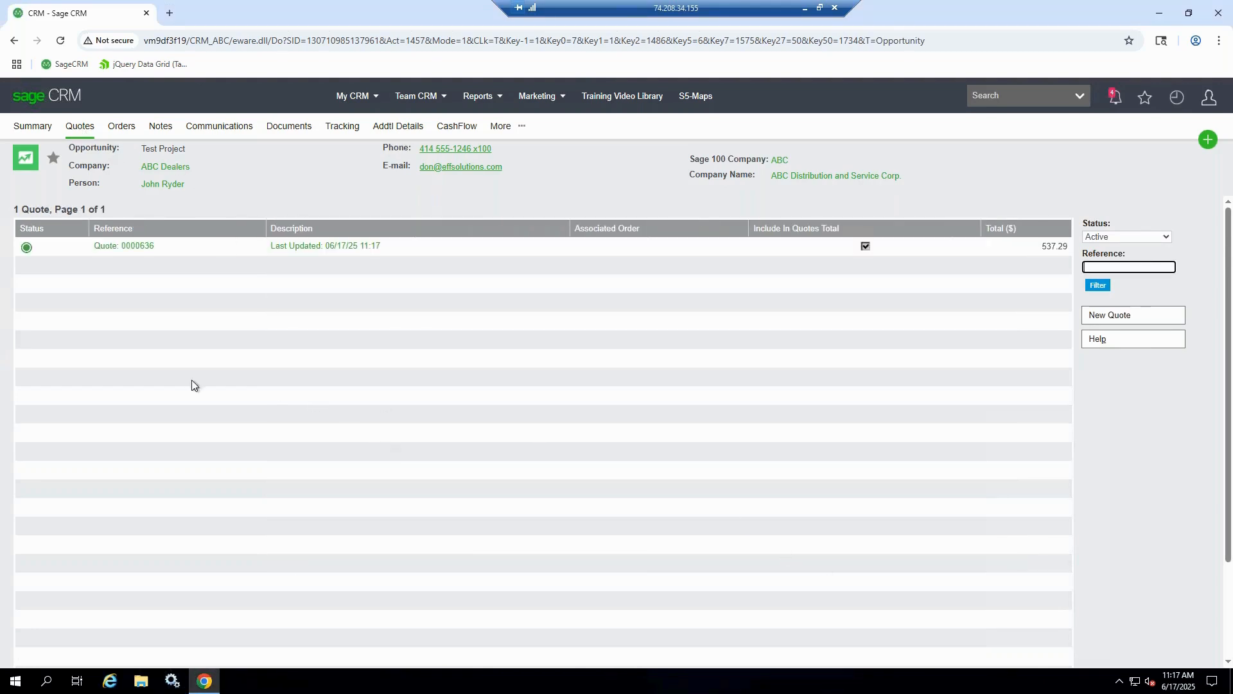
# Open the new quote's summary and prepare an e-mail for sending it with the EFFSolutions.docx template
pyautogui.click(111, 247)
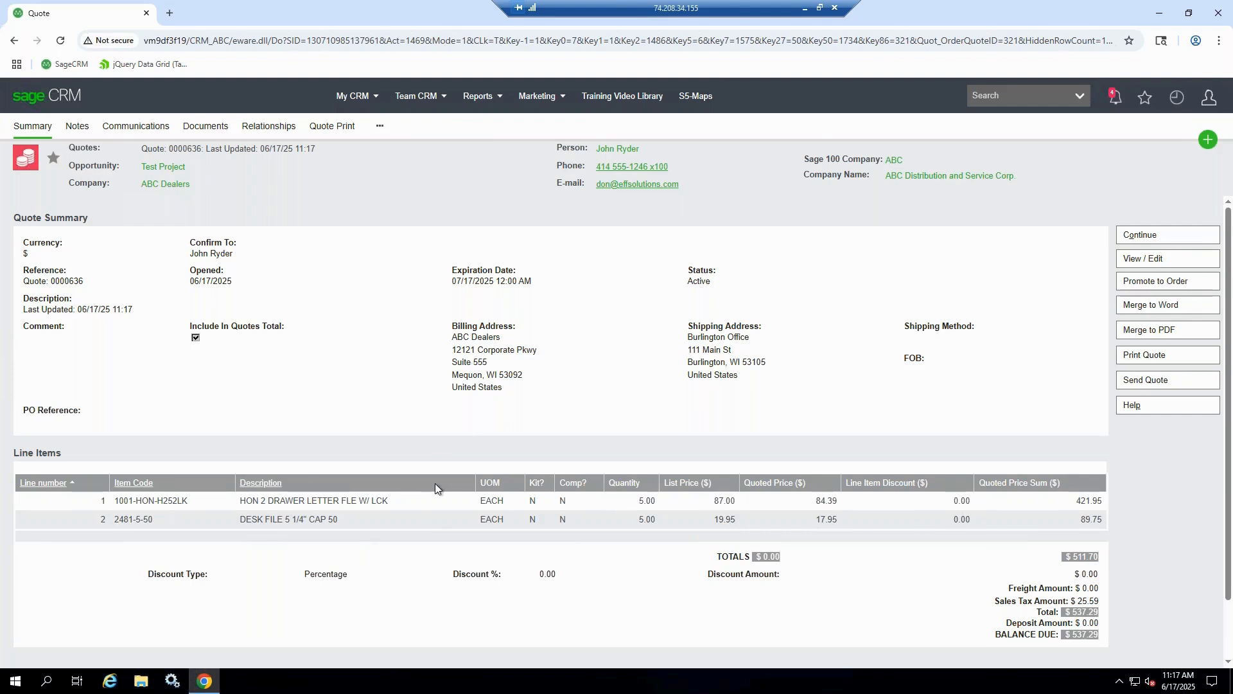
pyautogui.click(1162, 382)
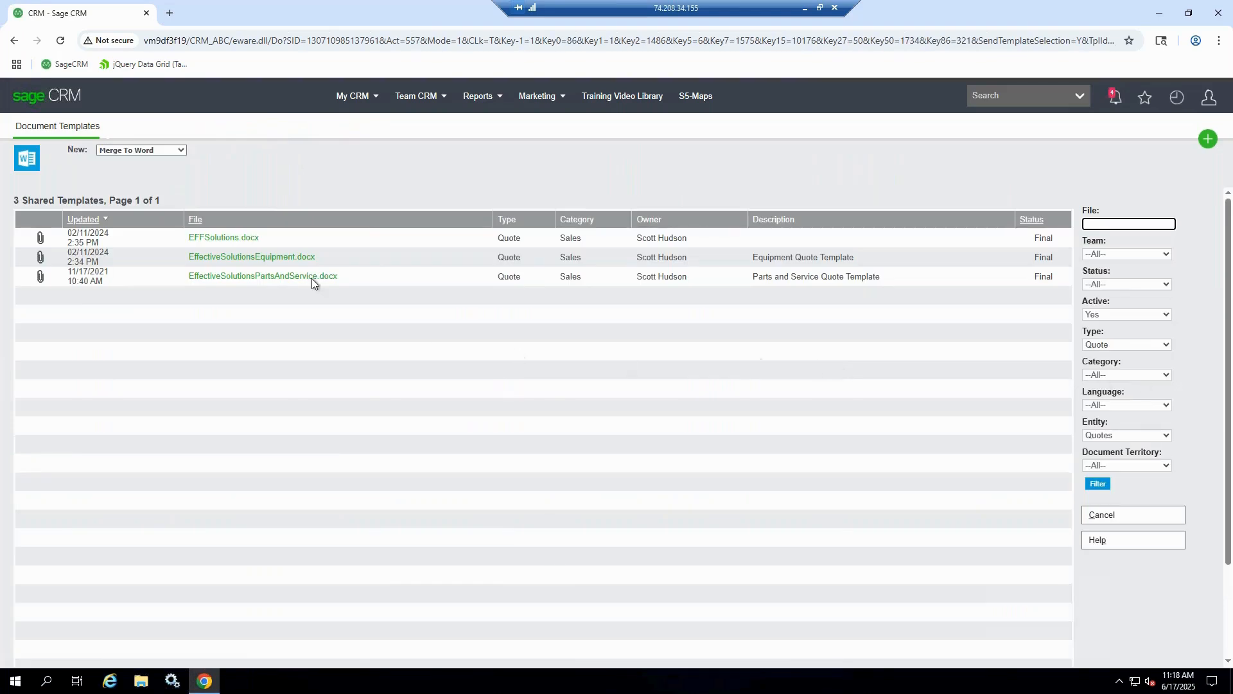
pyautogui.click(225, 240)
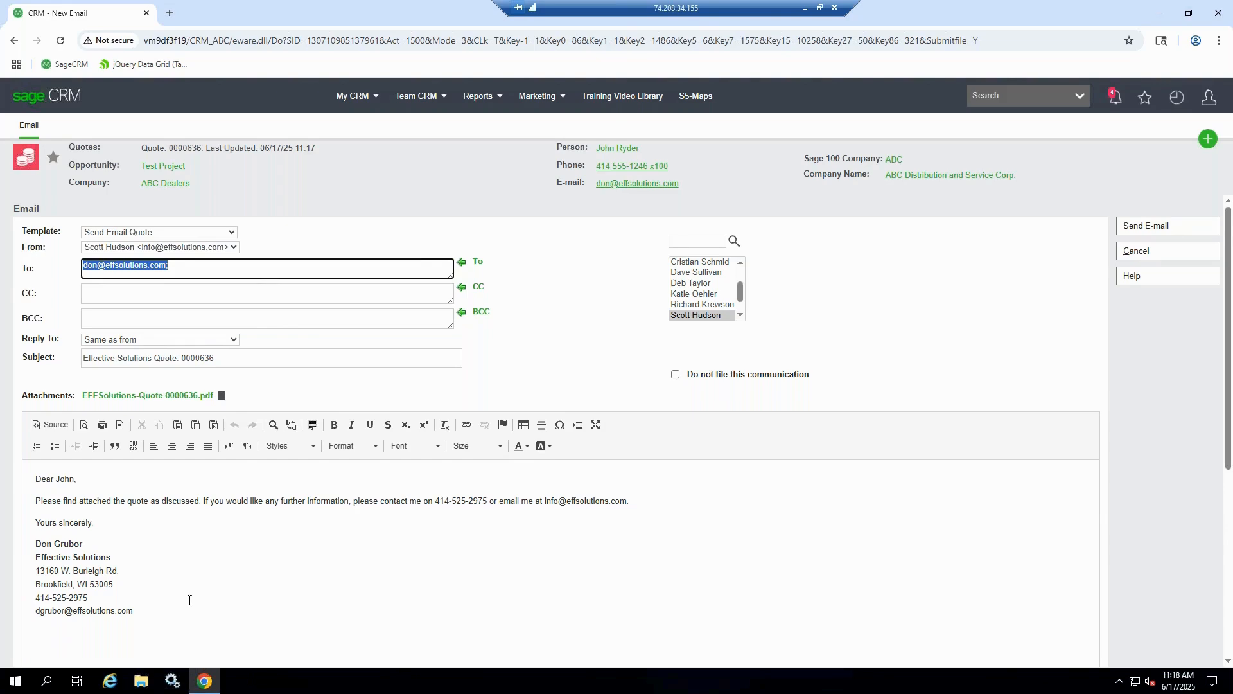
# Open the quote PDF attached to the e-mail and enlarge it to 125% to examine it
pyautogui.click(154, 396)
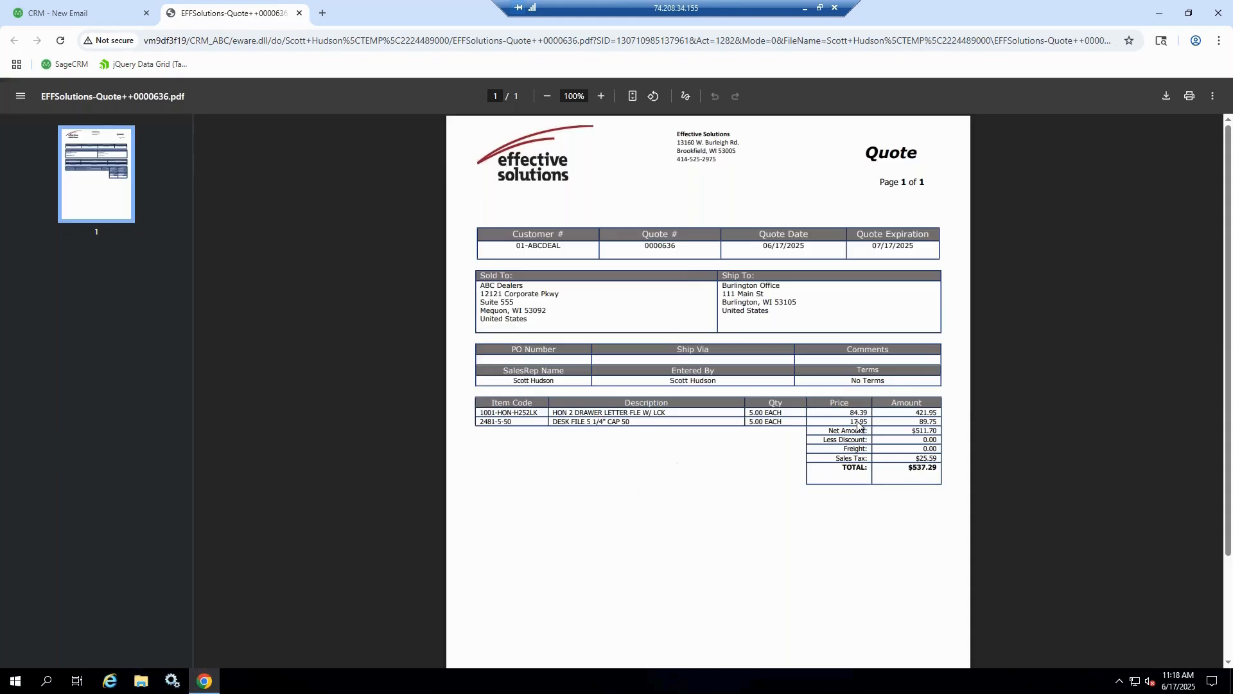
pyautogui.click(600, 96)
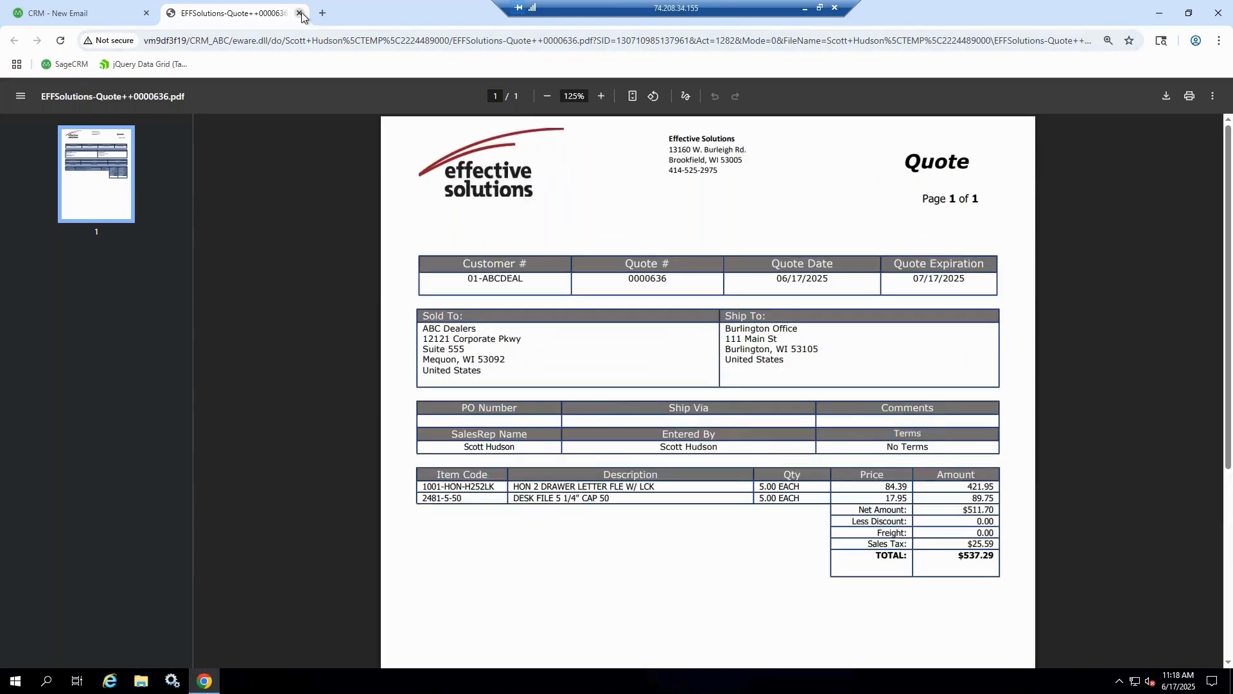
# Close the quote PDF and send the e-mail with the quote attached
pyautogui.click(300, 13)
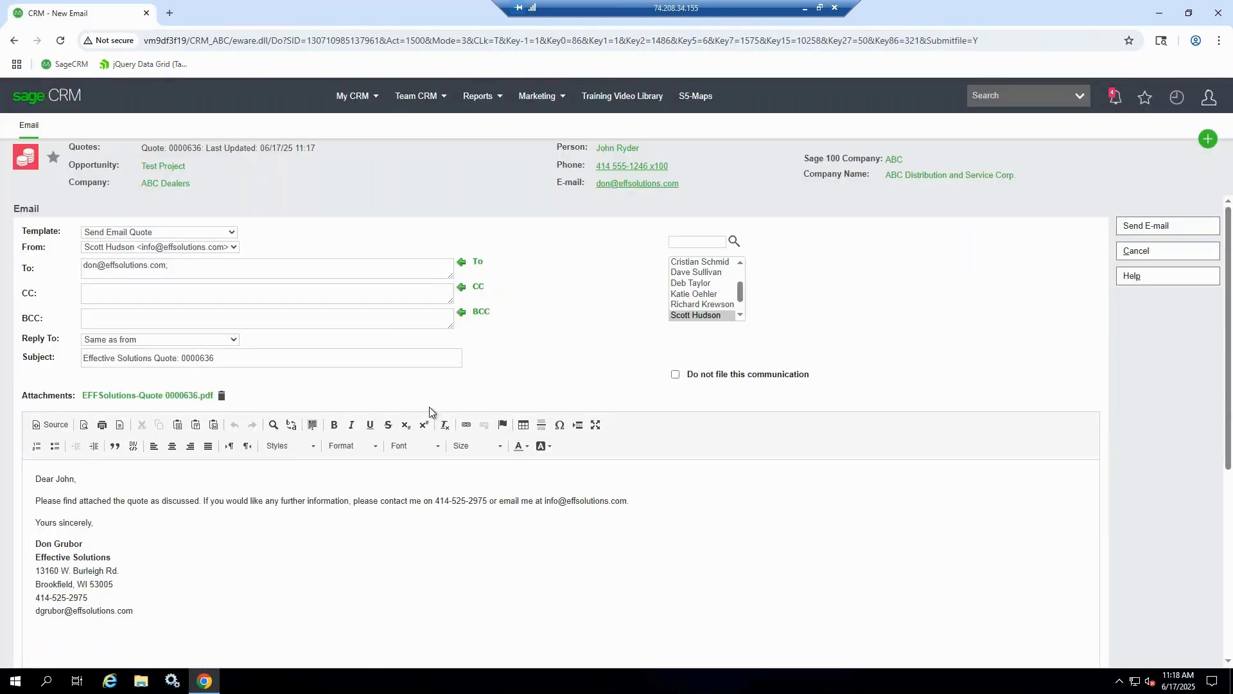
pyautogui.click(1132, 229)
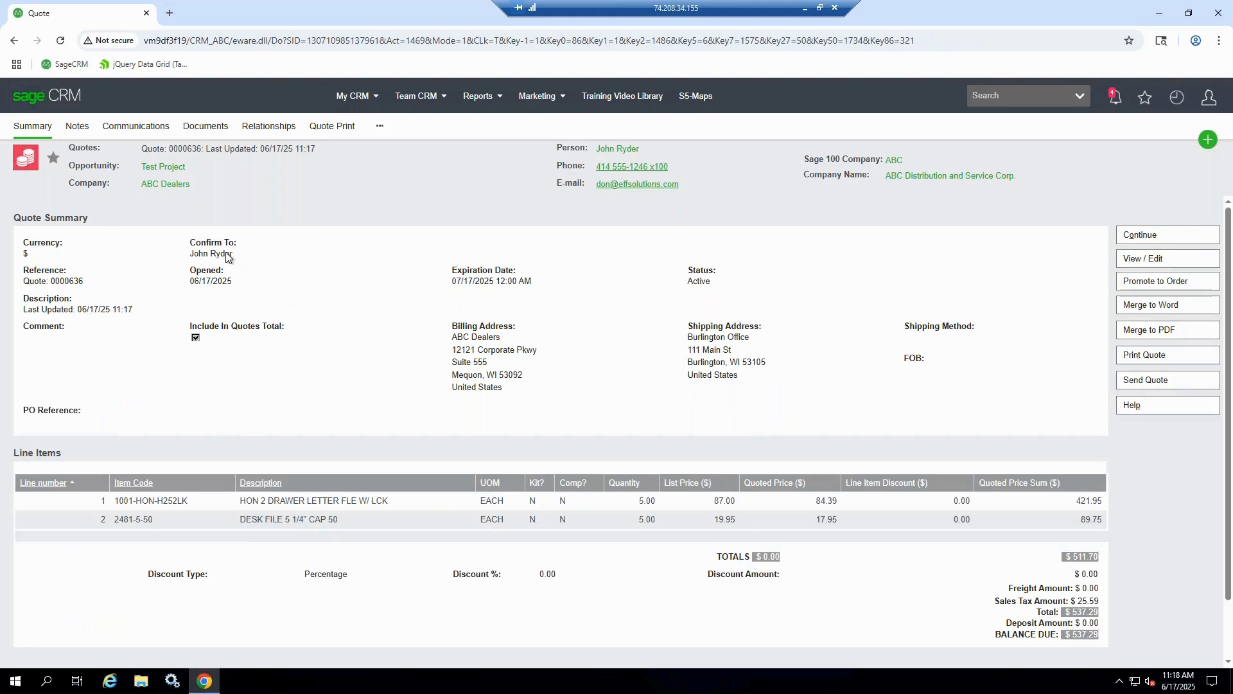
# Review the sent quote e-mail and its PDF attachment in the Test Project opportunity's communications, and return to the communications list
pyautogui.click(161, 167)
pyautogui.click(219, 126)
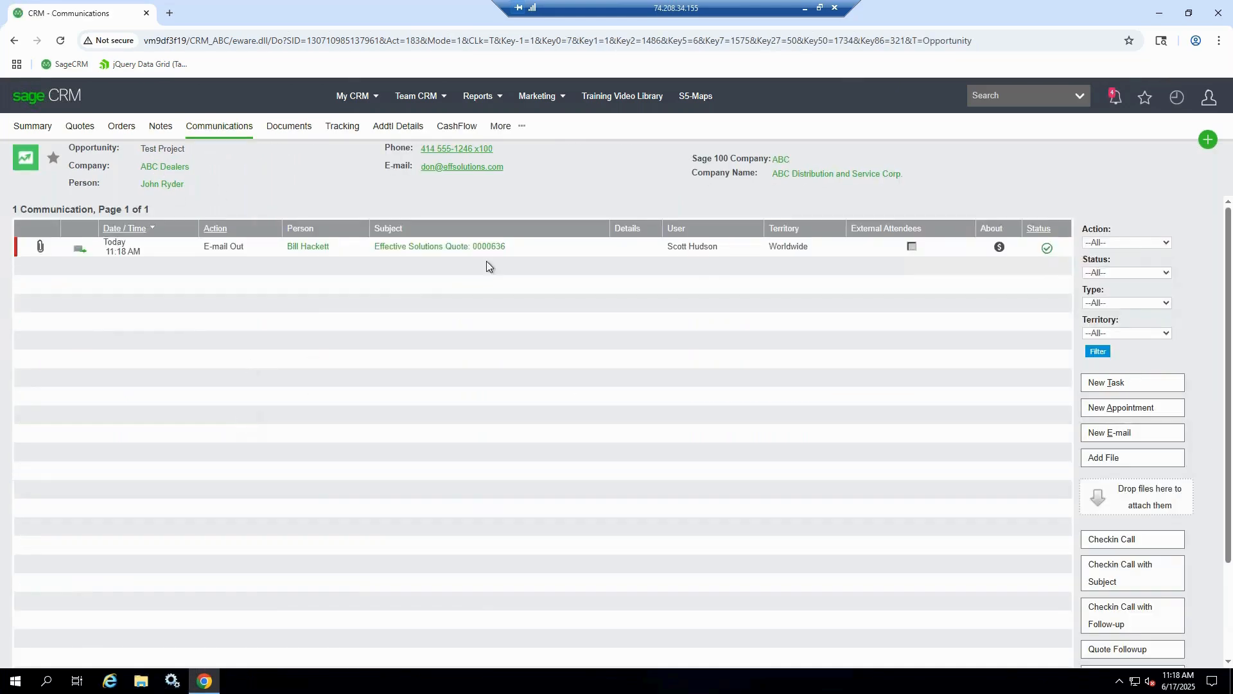
pyautogui.moveTo(522, 249); pyautogui.dragTo(147, 242)
pyautogui.click(161, 317)
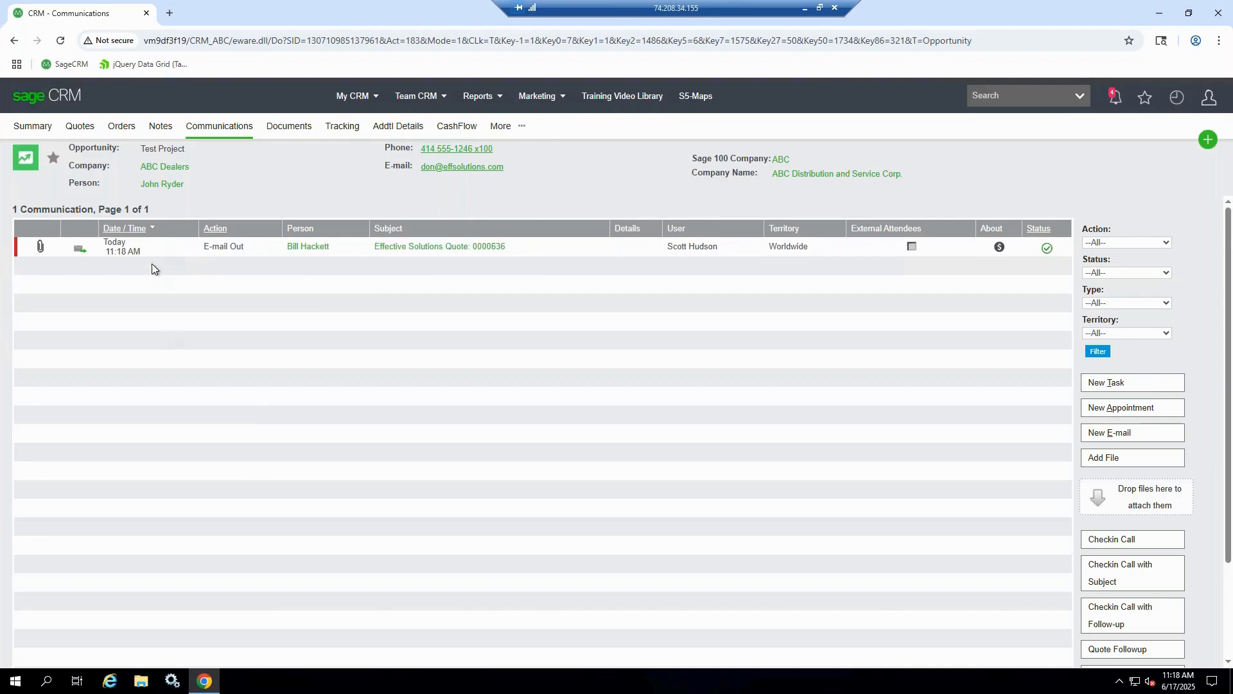
pyautogui.click(410, 249)
pyautogui.click(232, 328)
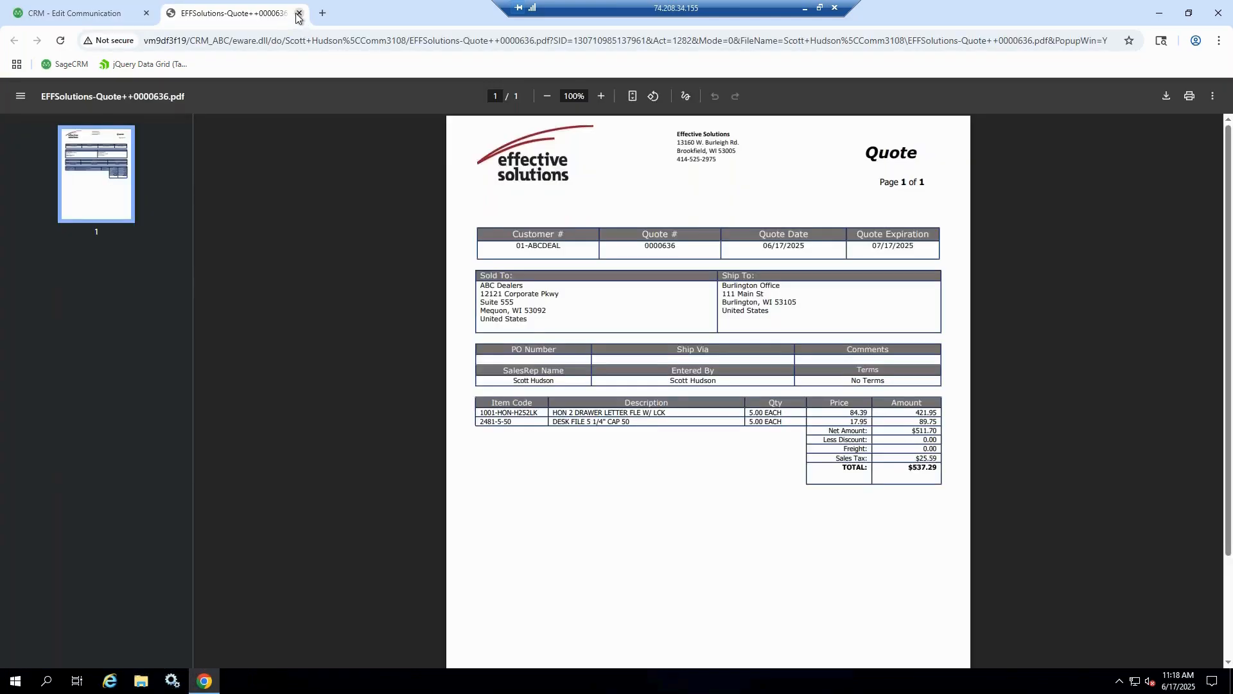
pyautogui.click(297, 14)
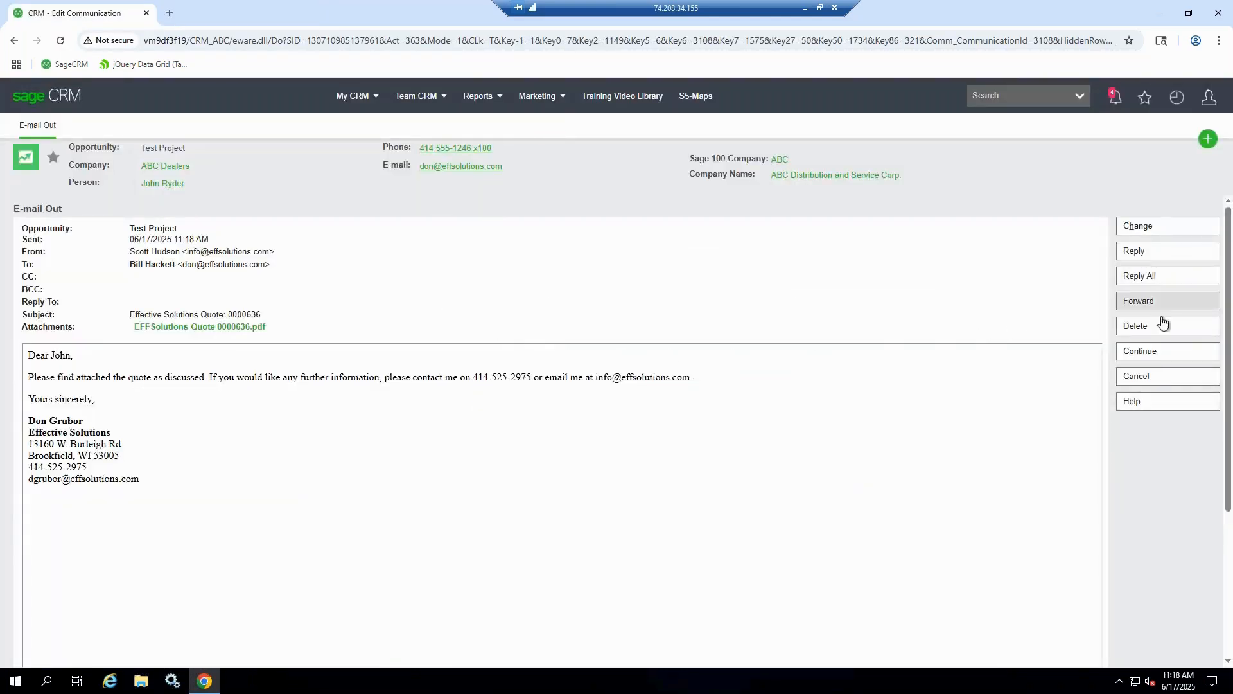
pyautogui.click(1162, 352)
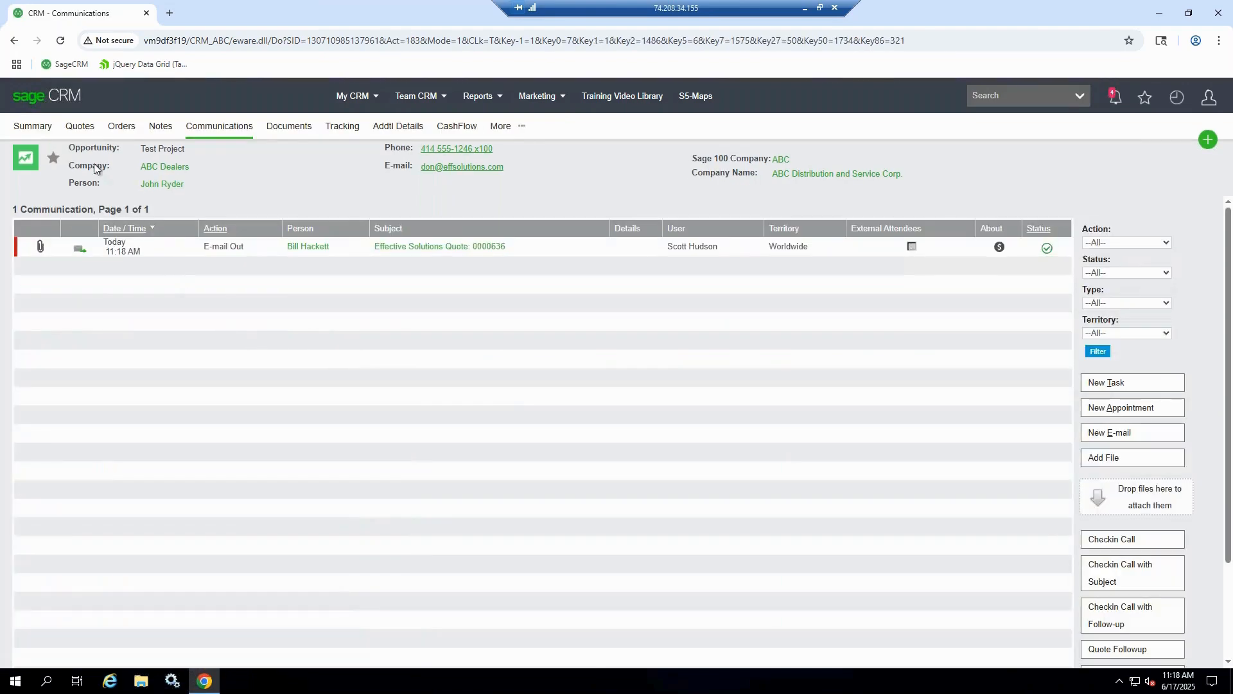
# Open the Test Project opportunity's quote for editing in Sage 100 Sales Order Entry
pyautogui.click(80, 127)
pyautogui.click(97, 248)
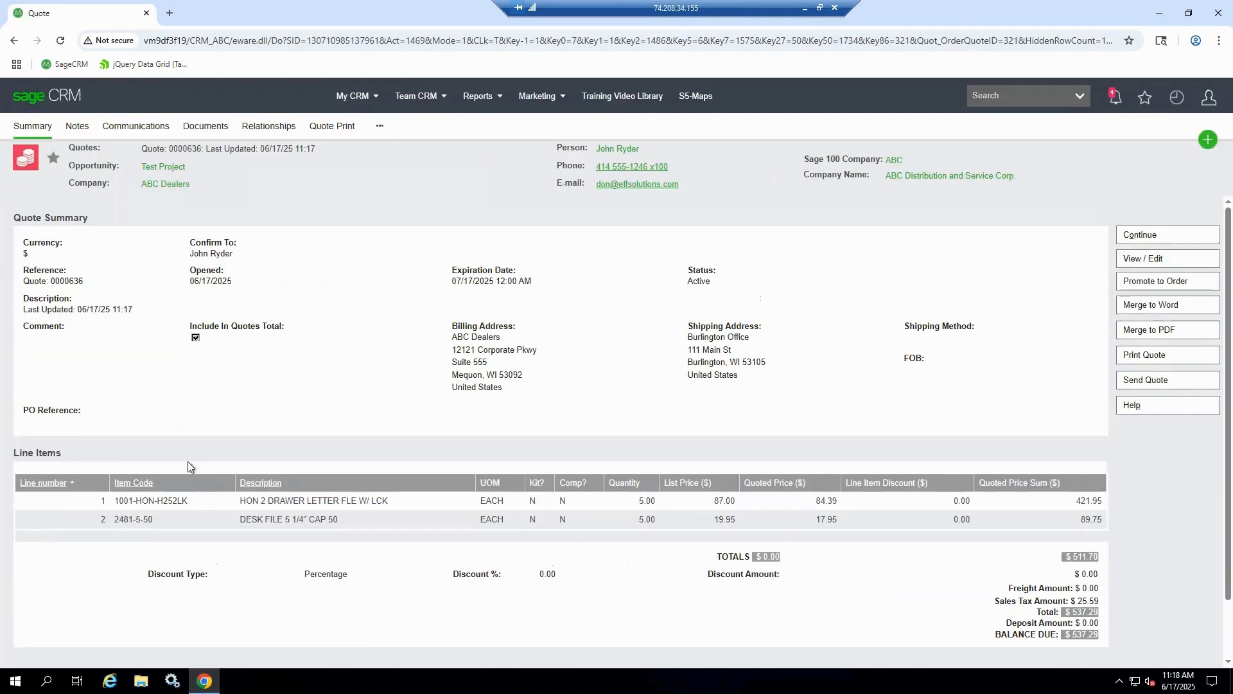
pyautogui.click(1143, 258)
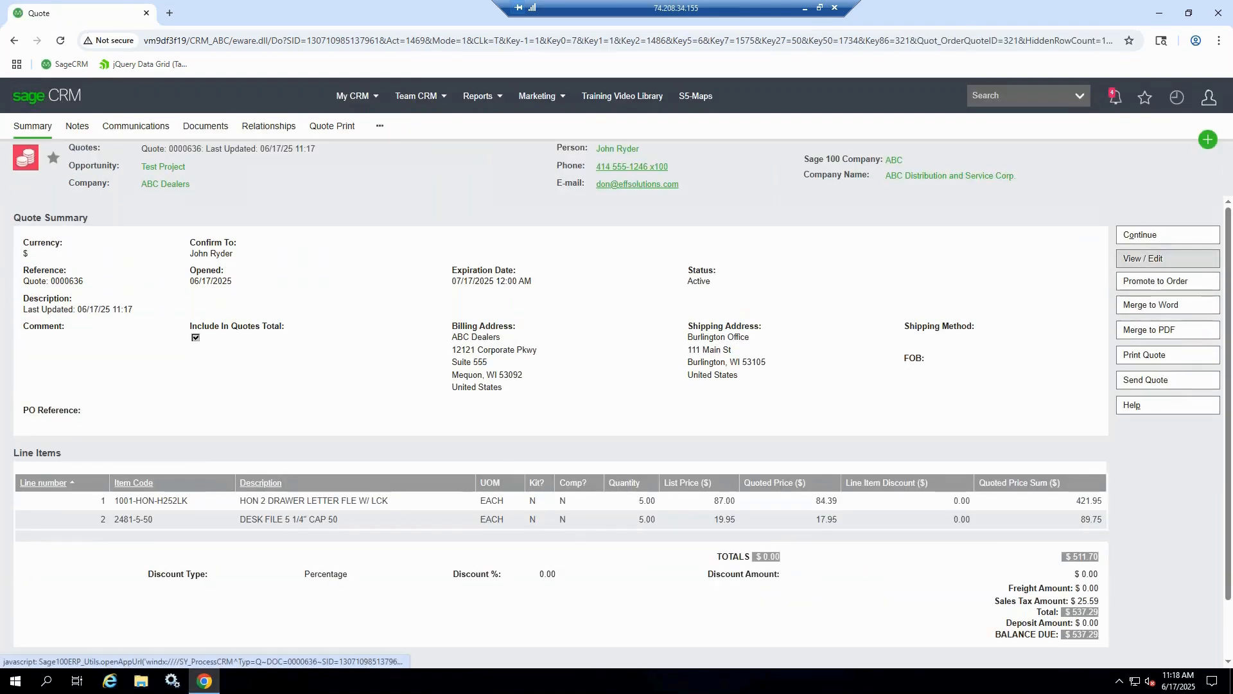
pyautogui.click(658, 138)
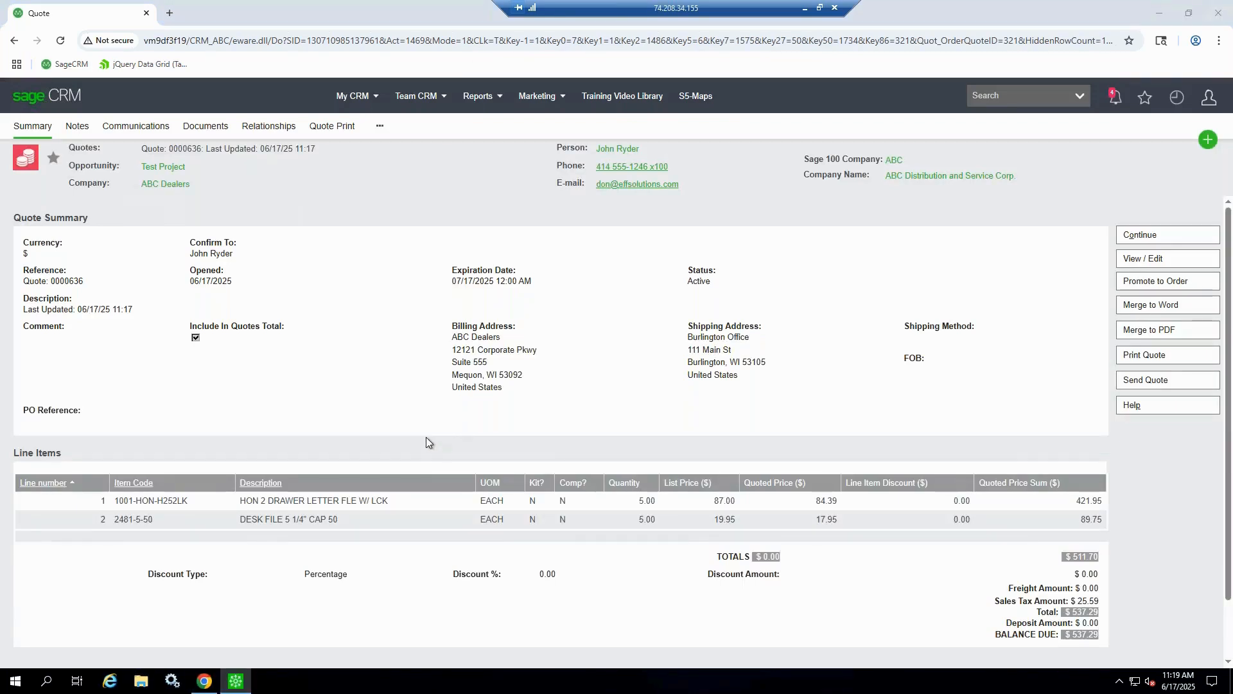
# Promote the quote to a Standard Order, accept it and acknowledge the customer credit history
pyautogui.click(520, 270)
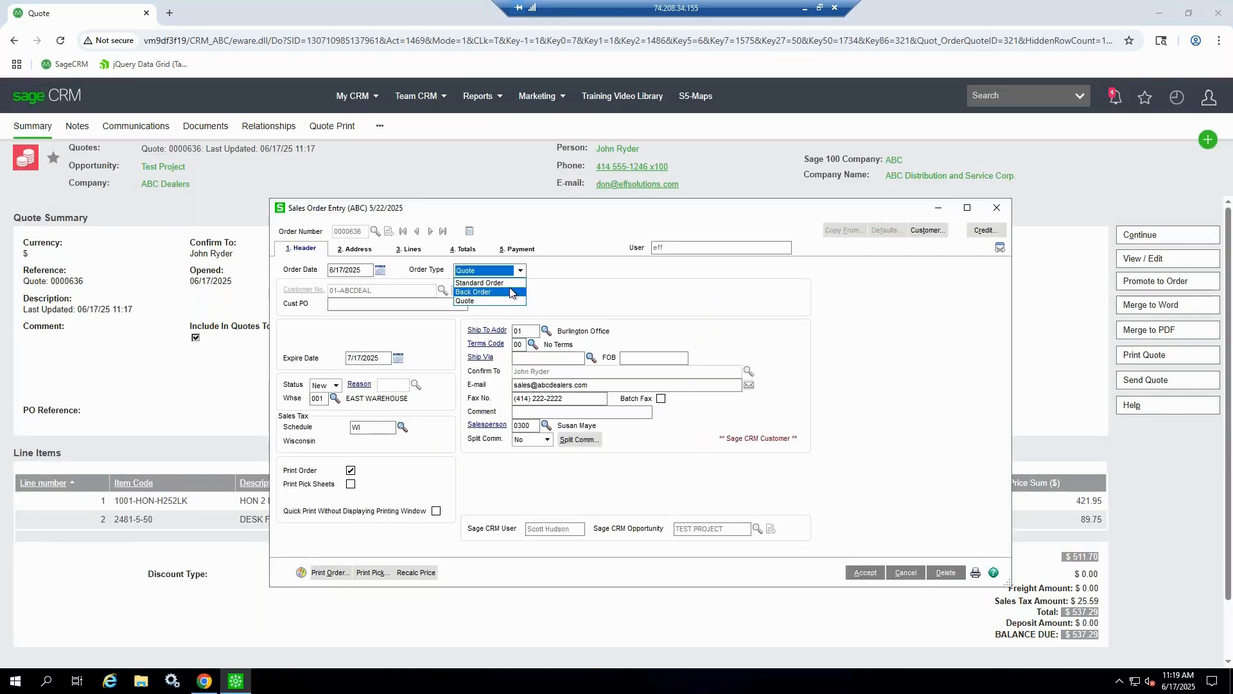
pyautogui.click(512, 283)
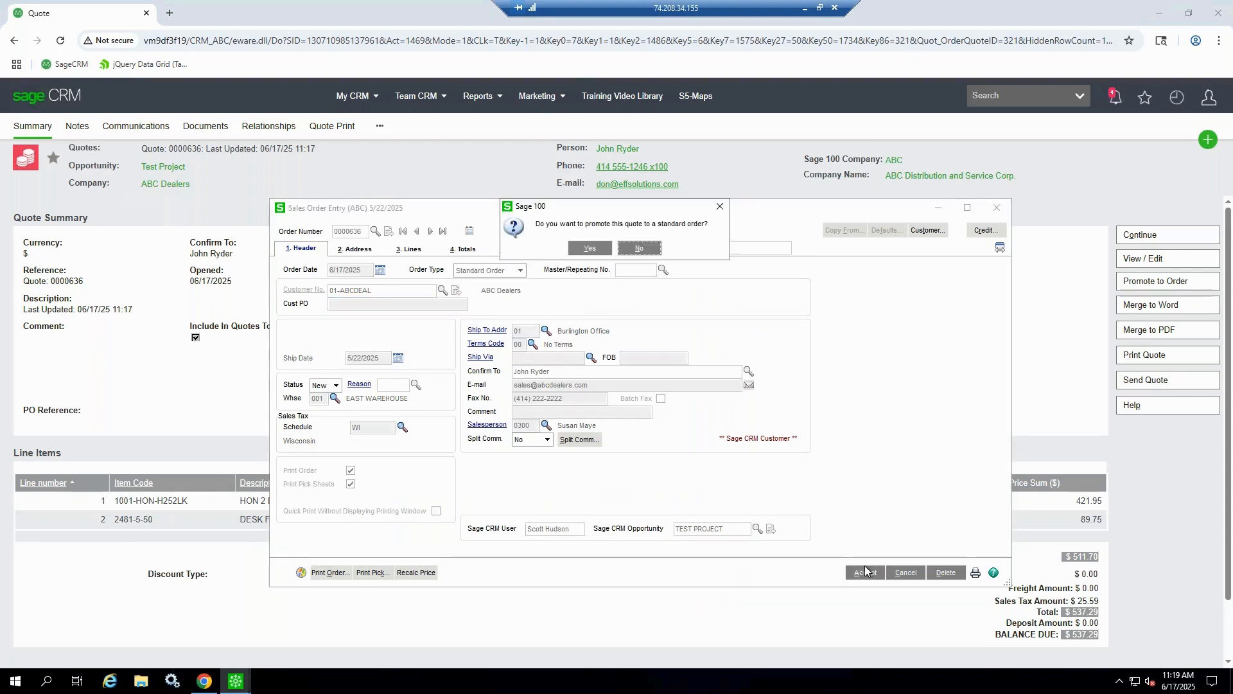
pyautogui.click(590, 249)
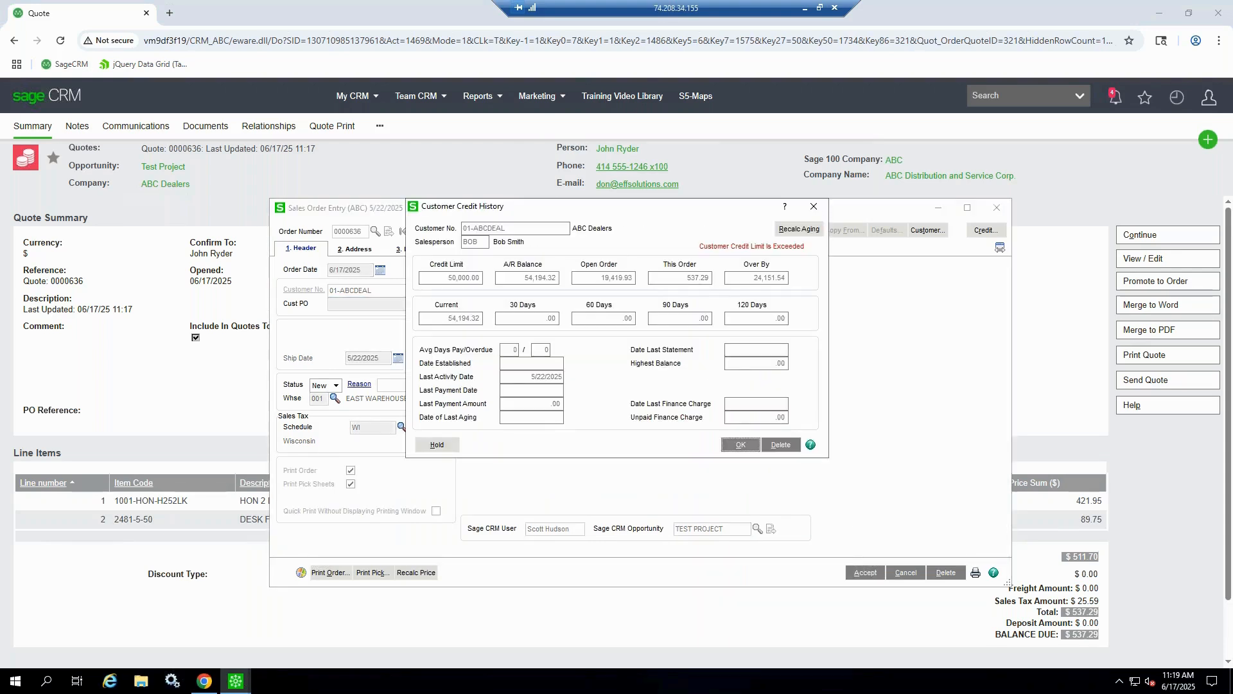
pyautogui.click(741, 445)
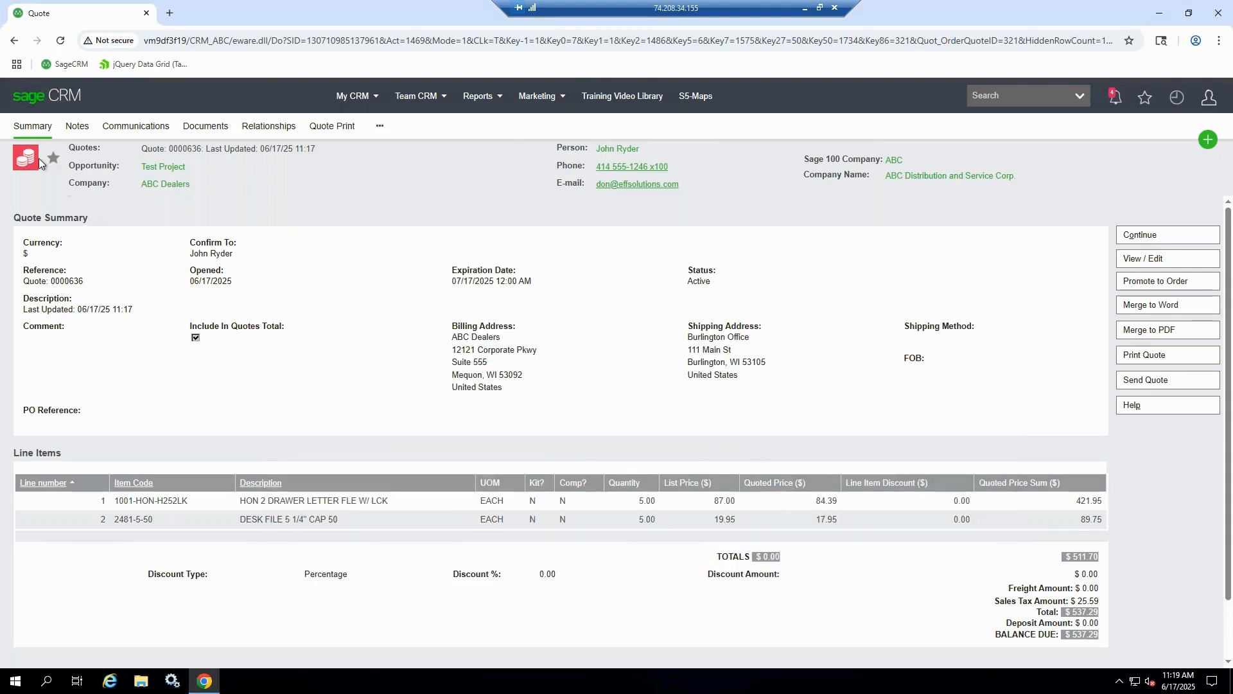
# Refresh the converted quote's summary and check the status and forecast on the Test Project opportunity's summary
pyautogui.click(27, 136)
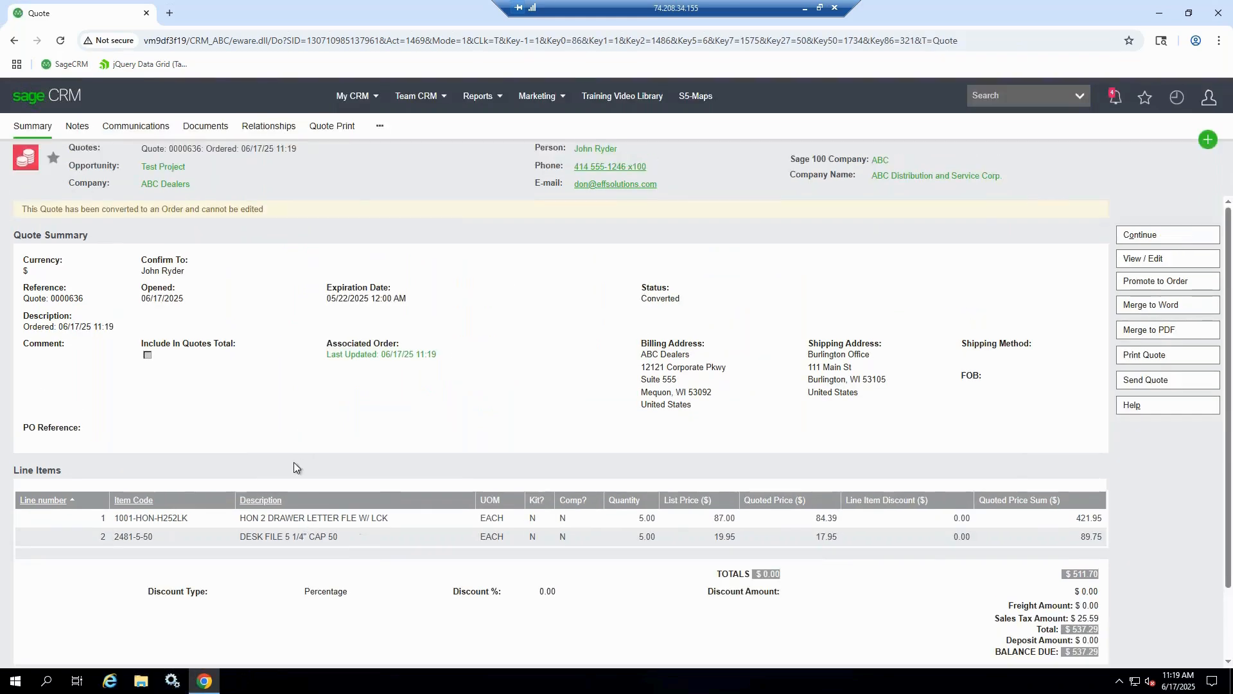
pyautogui.click(154, 168)
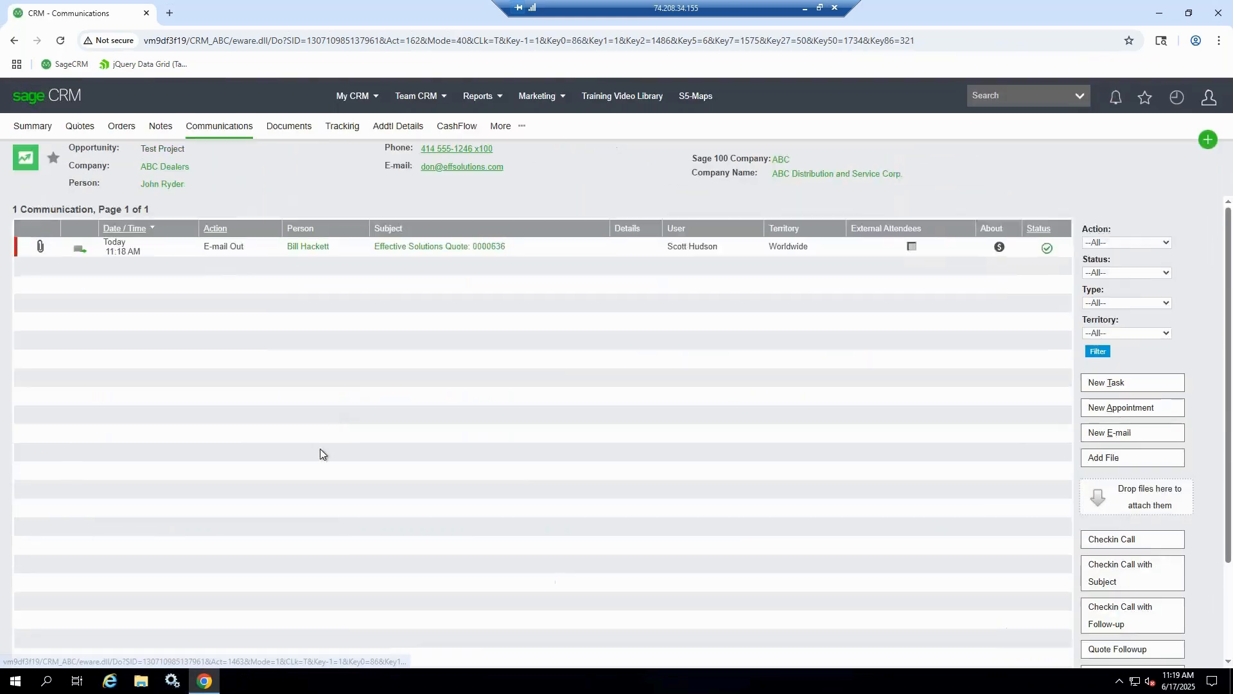
pyautogui.click(32, 126)
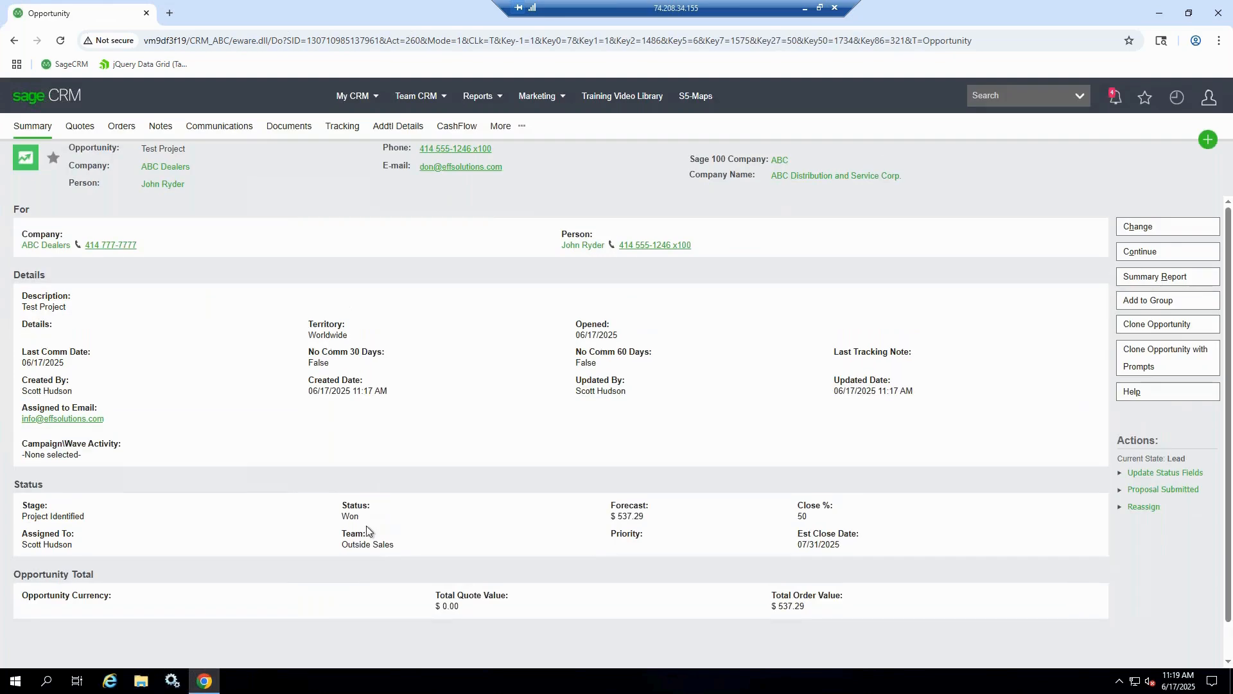
pyautogui.moveTo(350, 517); pyautogui.dragTo(326, 513)
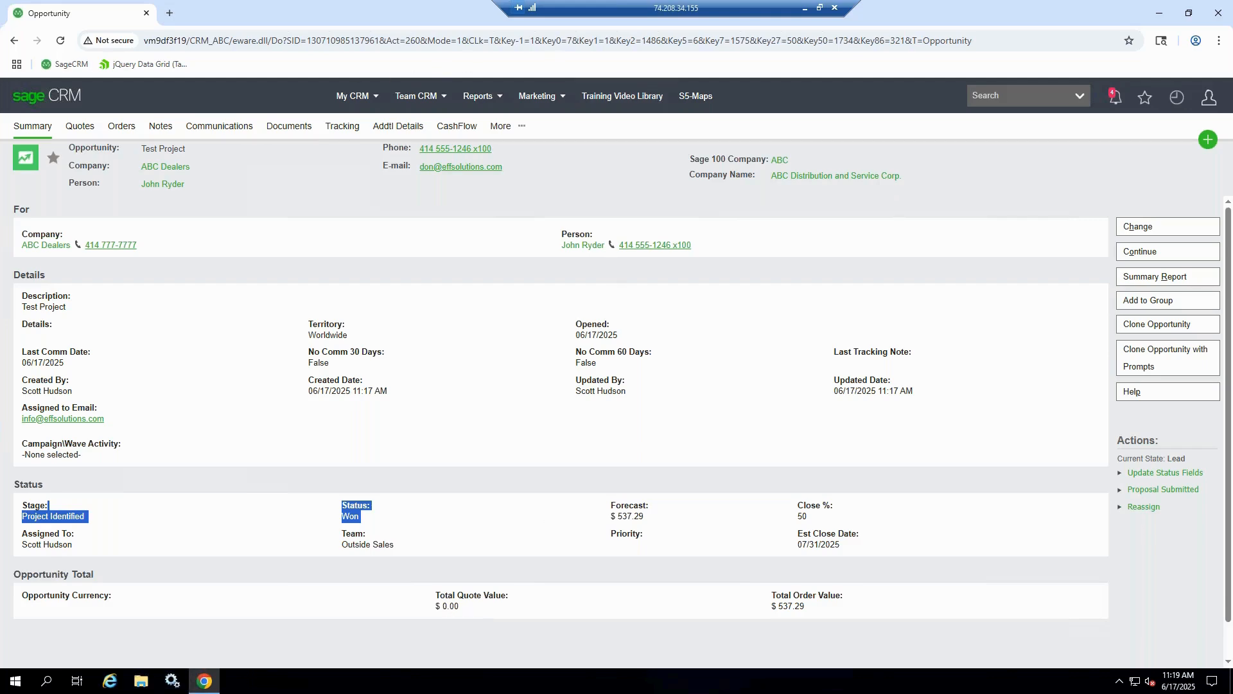
# View the Open Orders KD, My Invoices KD and Customer Sales by Month KD reports
pyautogui.moveTo(354, 96)
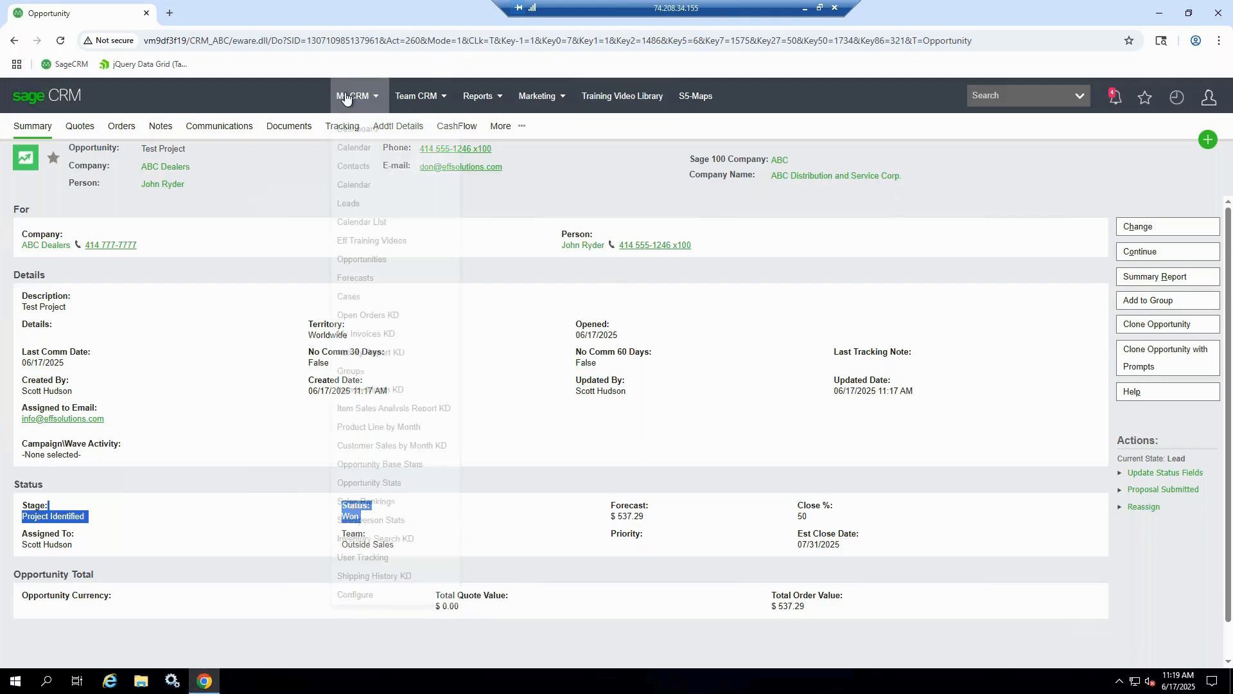
pyautogui.click(380, 316)
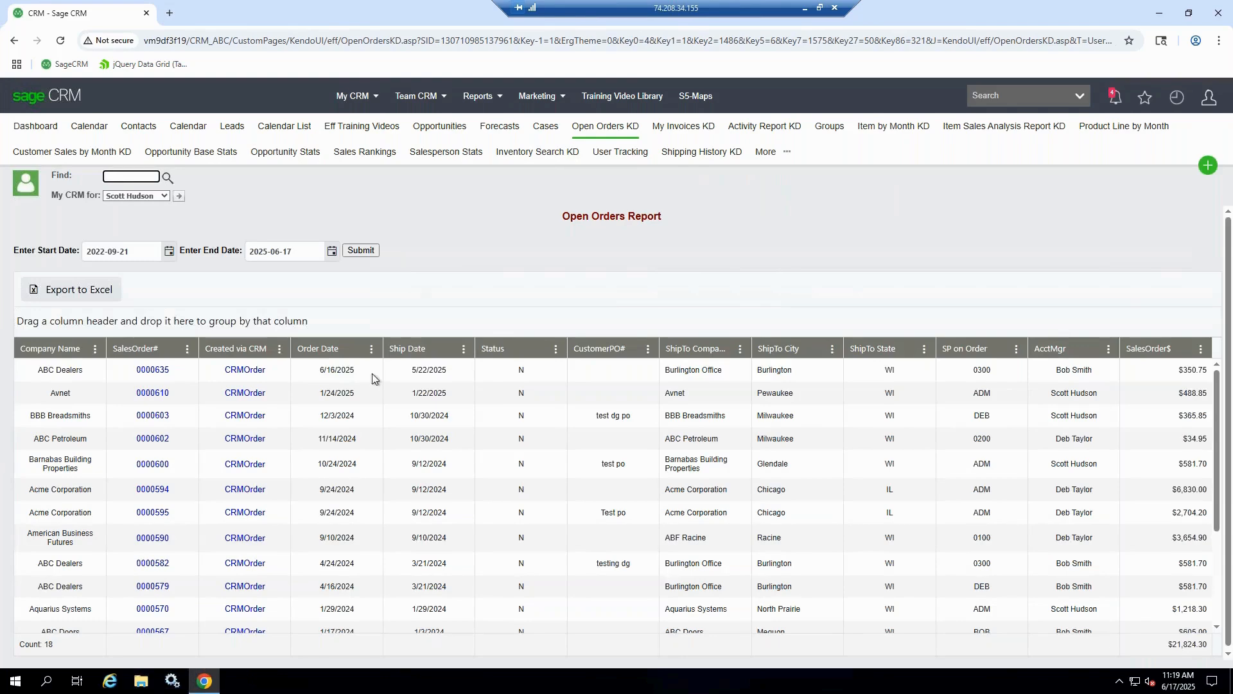
pyautogui.click(353, 98)
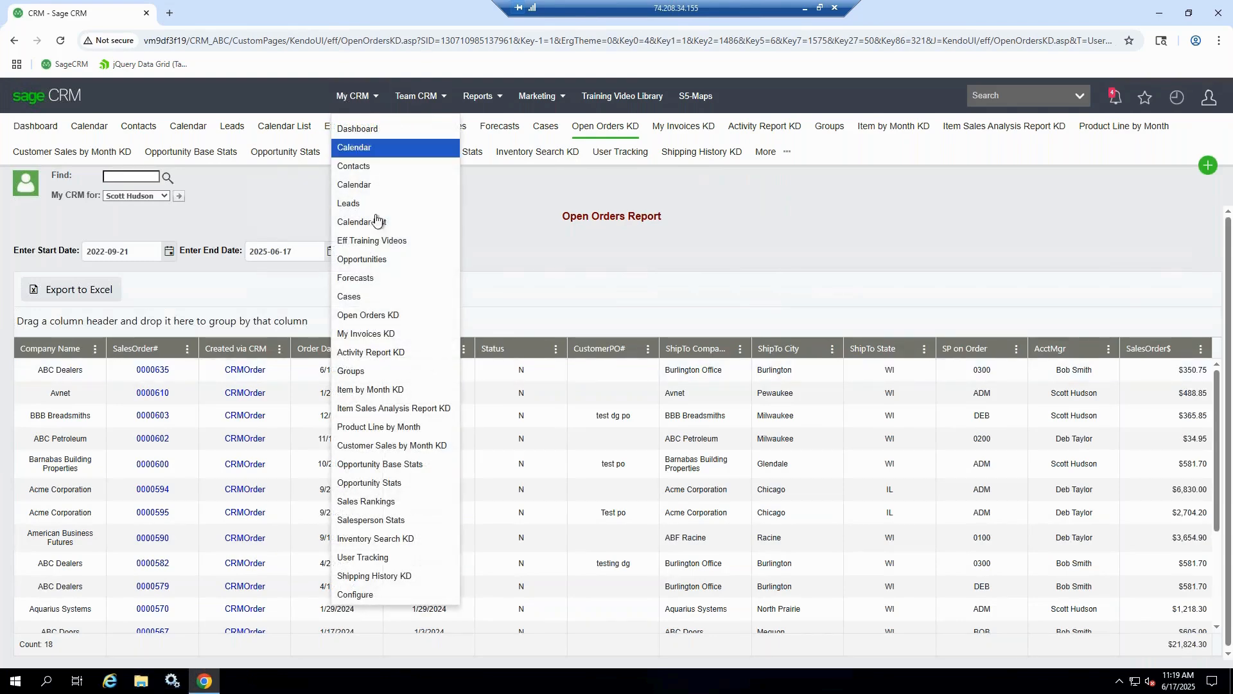
pyautogui.click(378, 335)
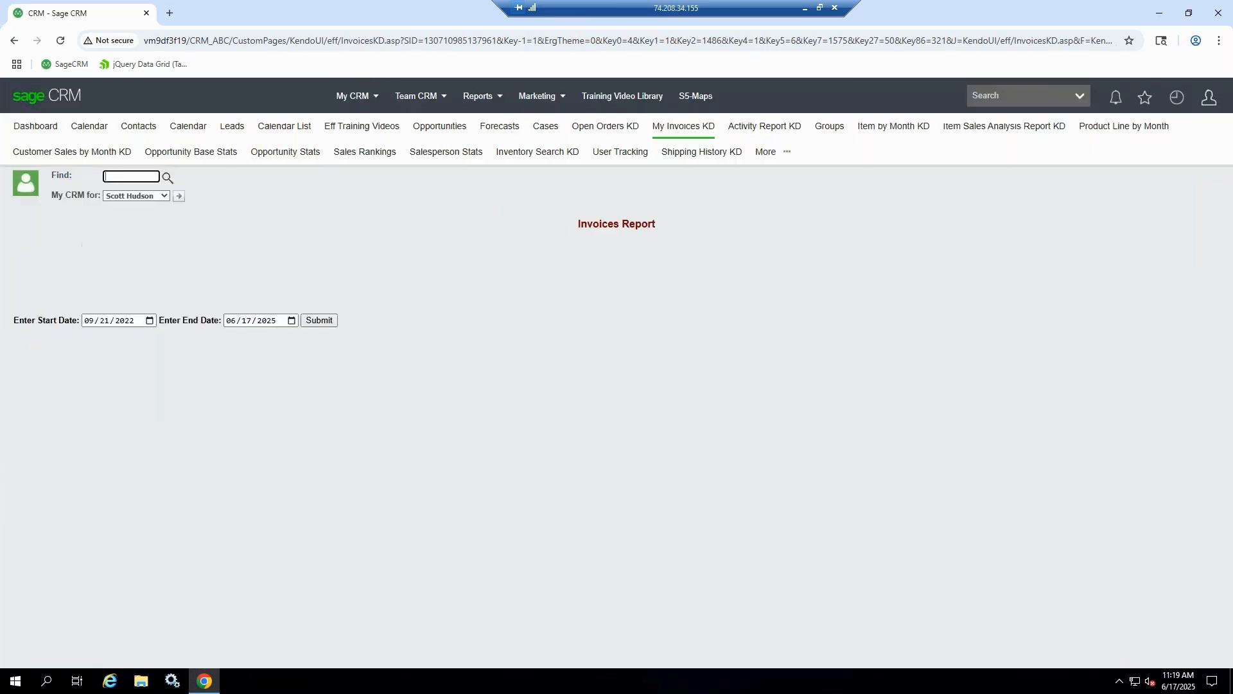
pyautogui.click(351, 97)
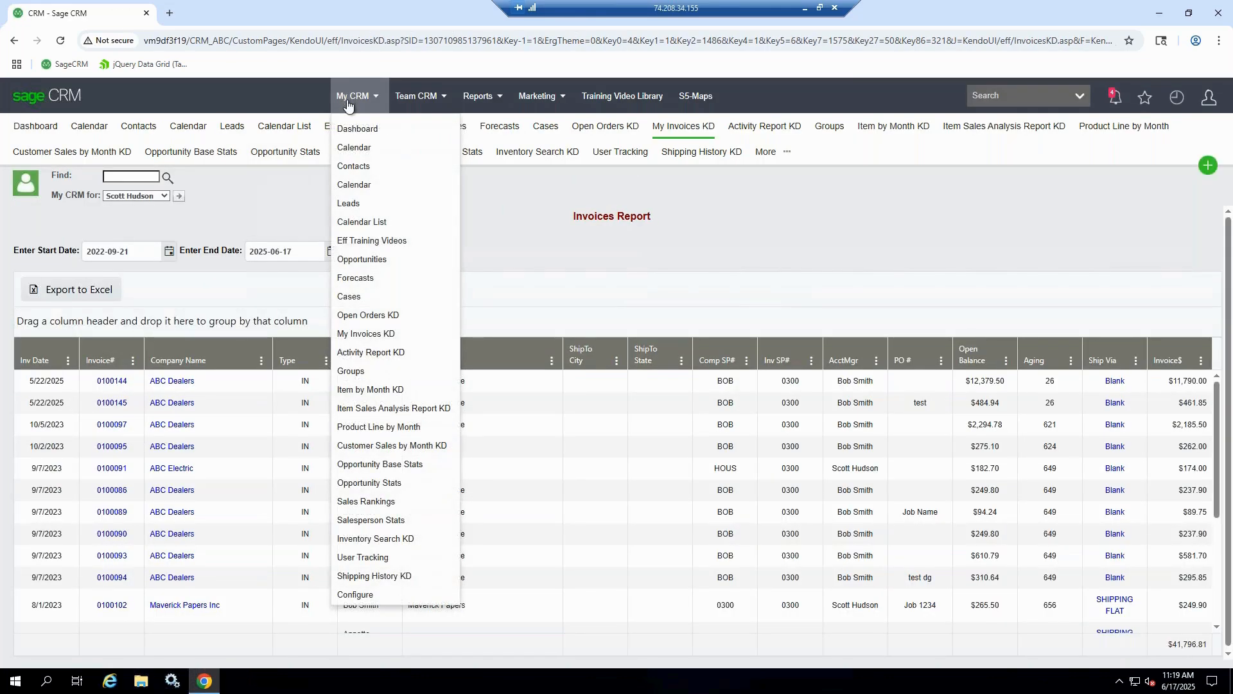
pyautogui.click(426, 448)
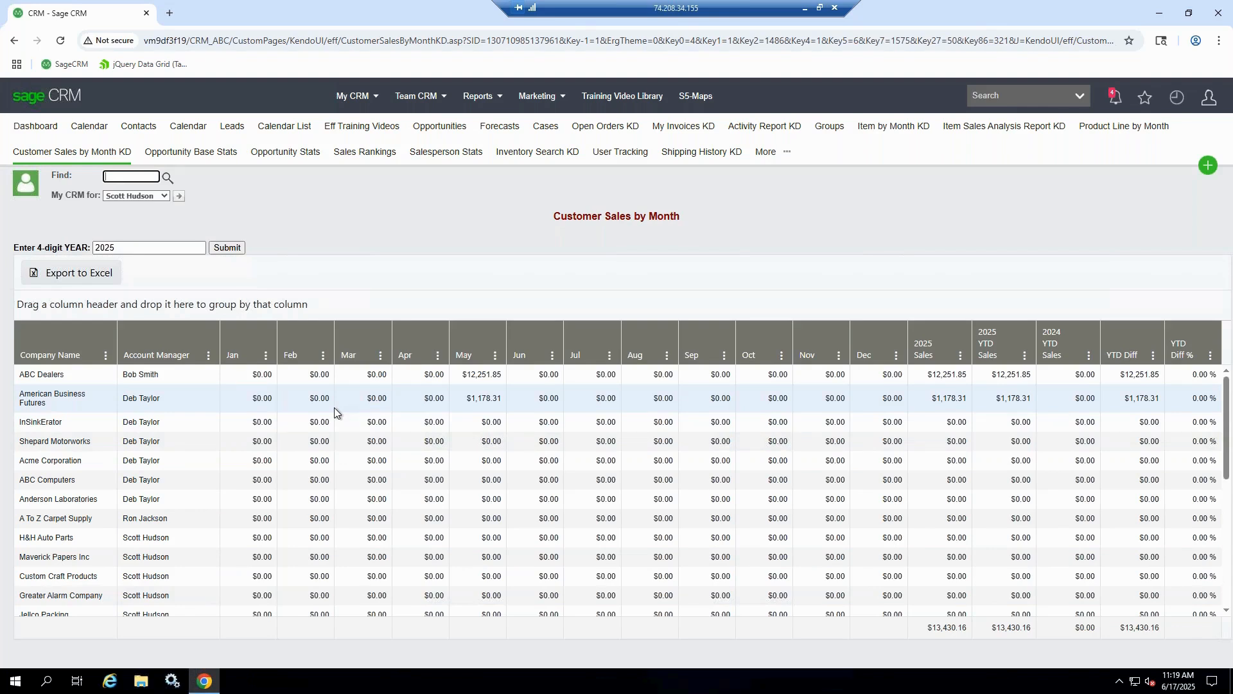
# View the team's cases and return to the personal Interactive Dashboard
pyautogui.moveTo(413, 93)
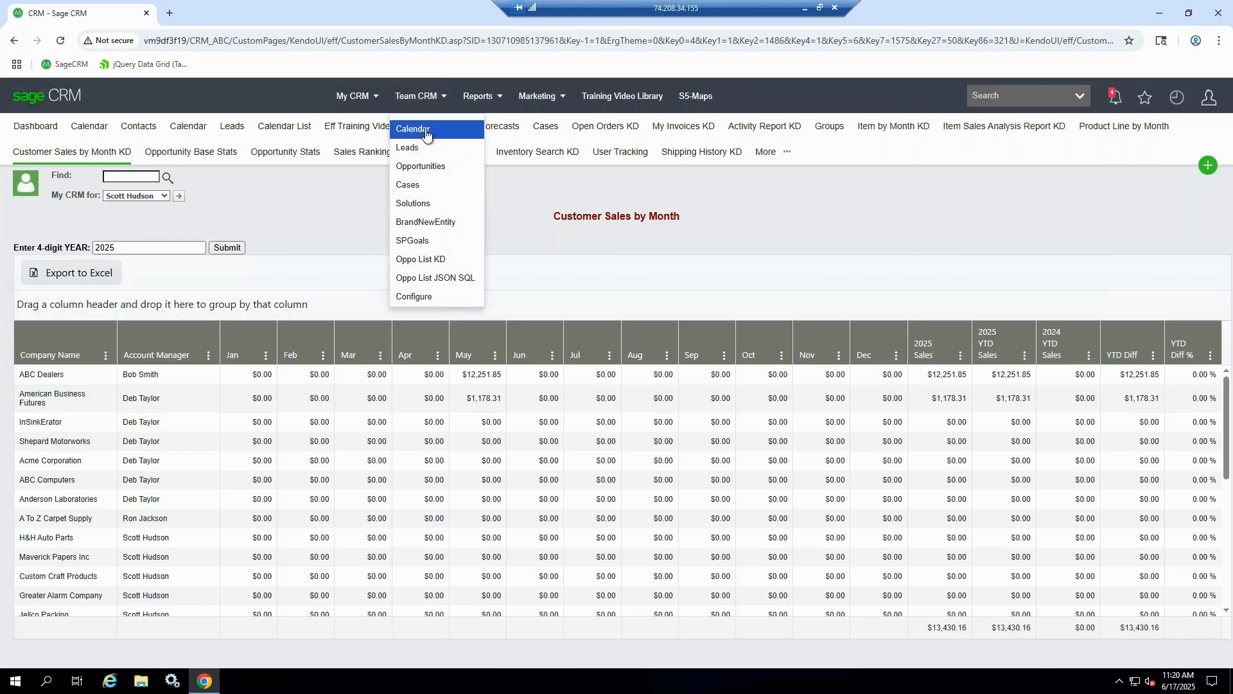
pyautogui.click(424, 191)
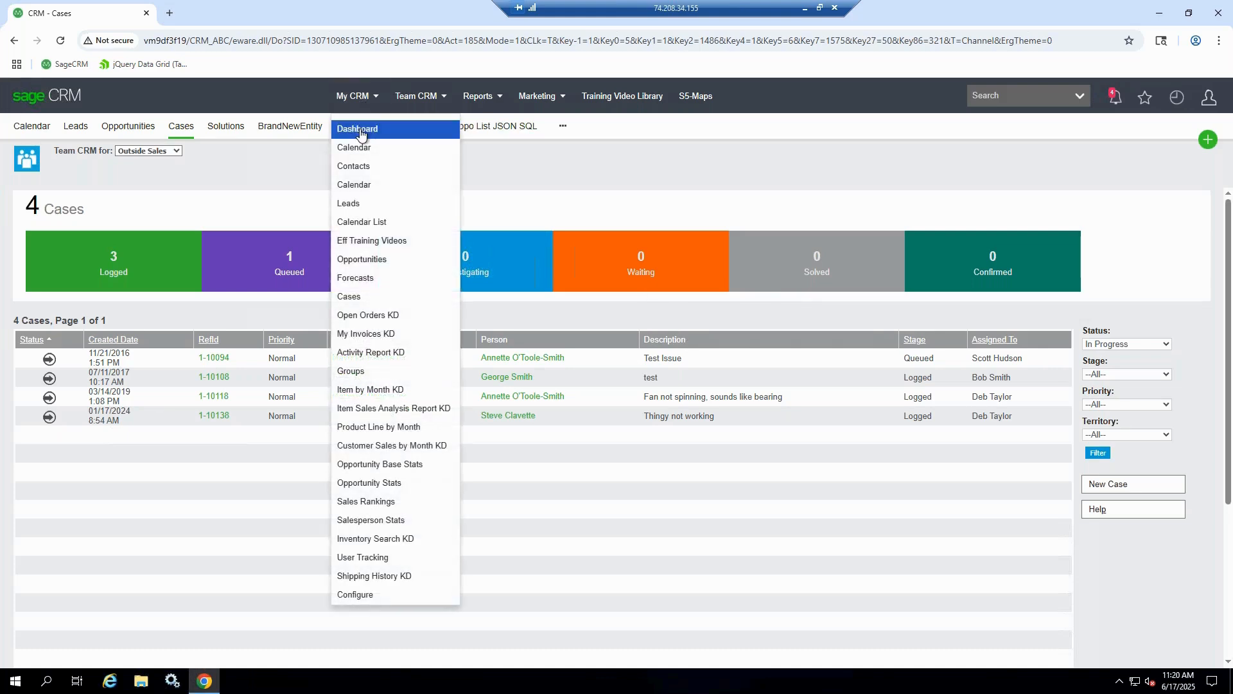
pyautogui.click(357, 131)
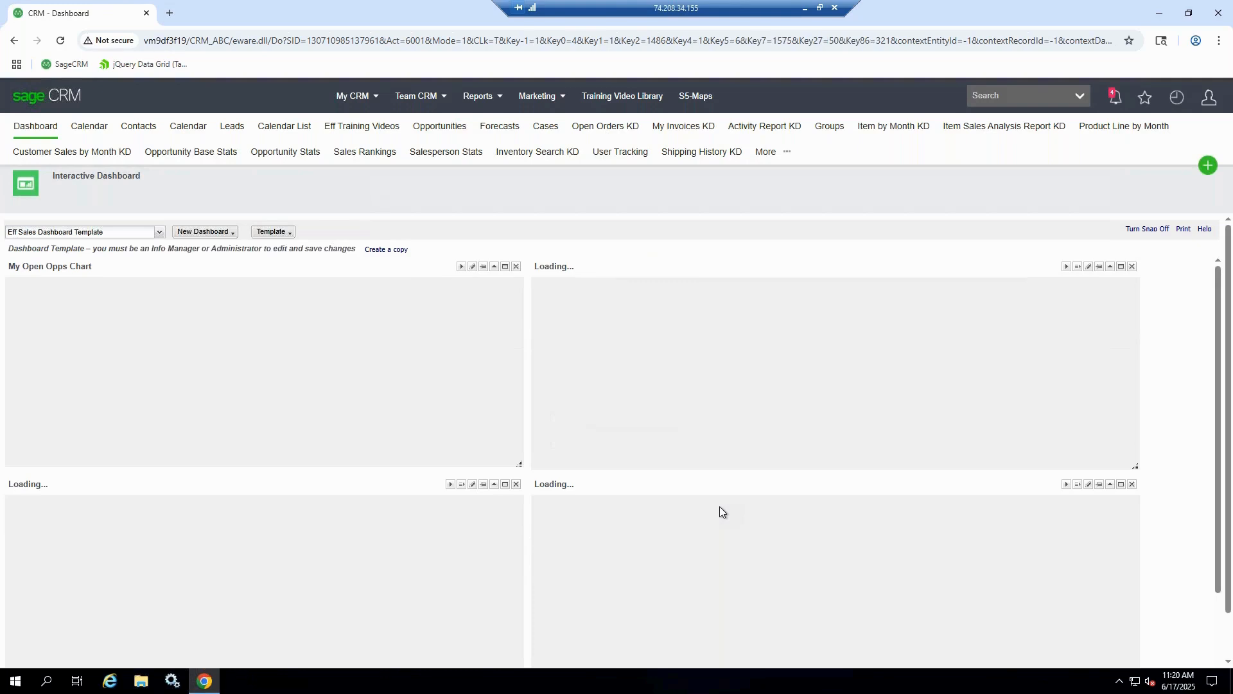
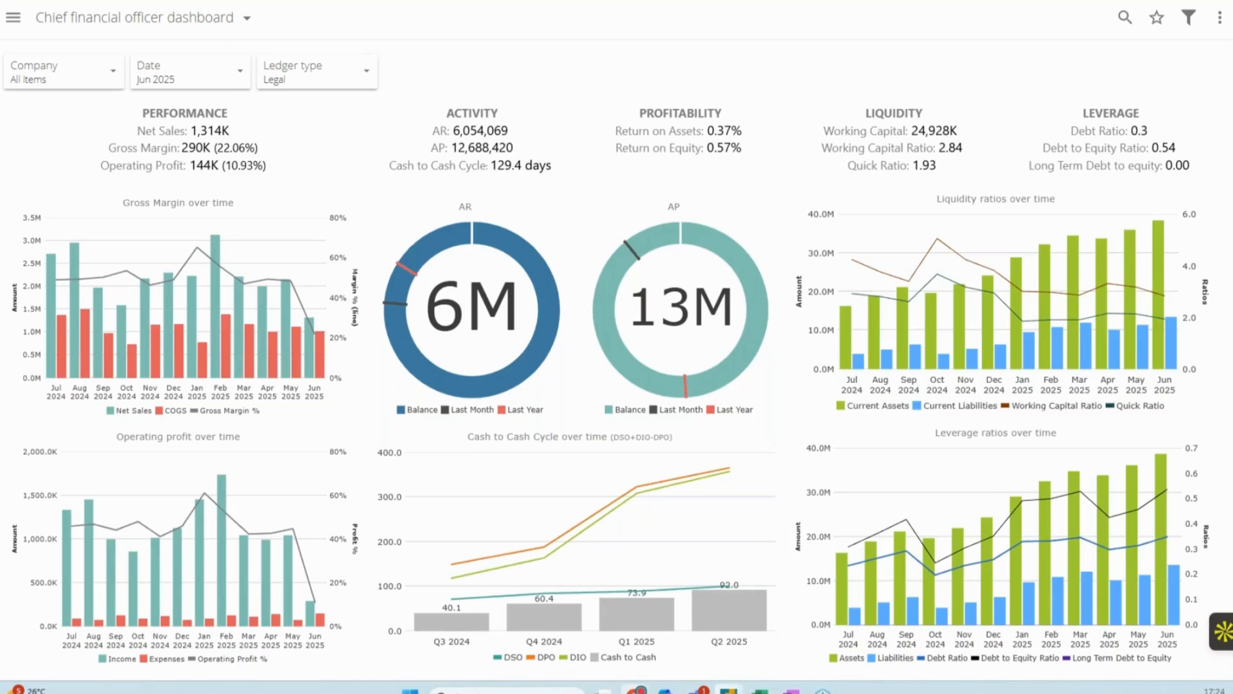
# Switch to Power BI and view its Sales dashboard with the data pane collapsed
pyautogui.moveTo(729, 689)
pyautogui.click(802, 624)
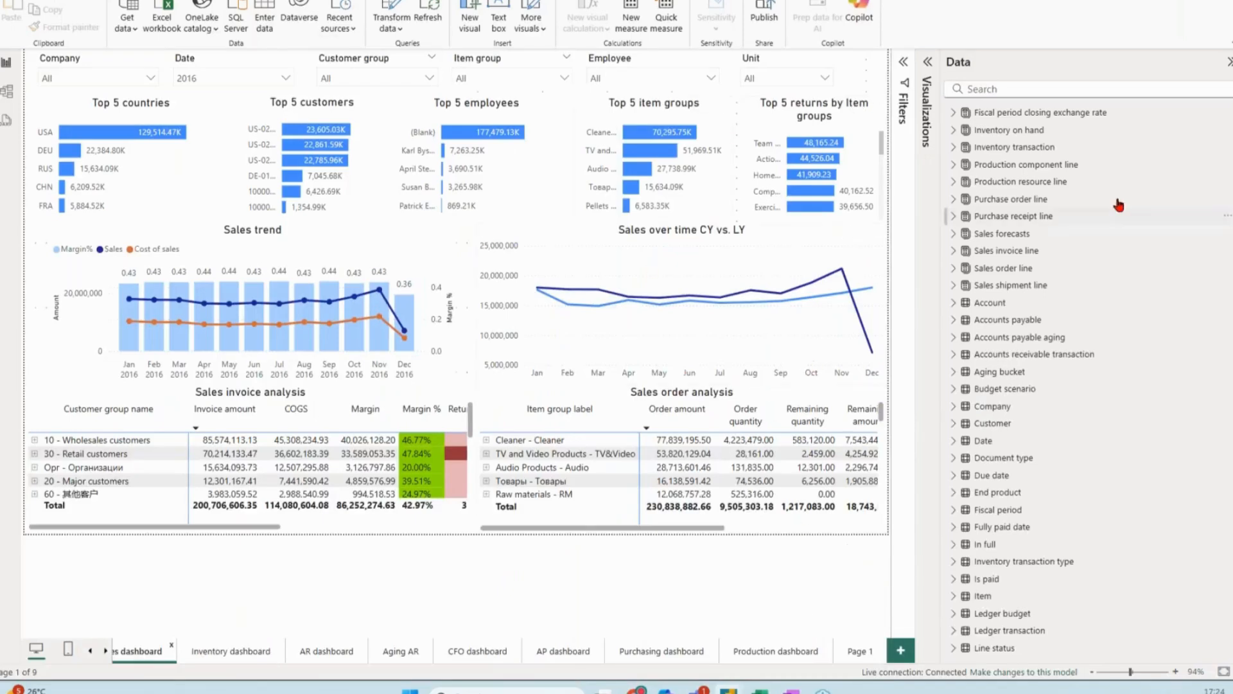
pyautogui.click(1229, 62)
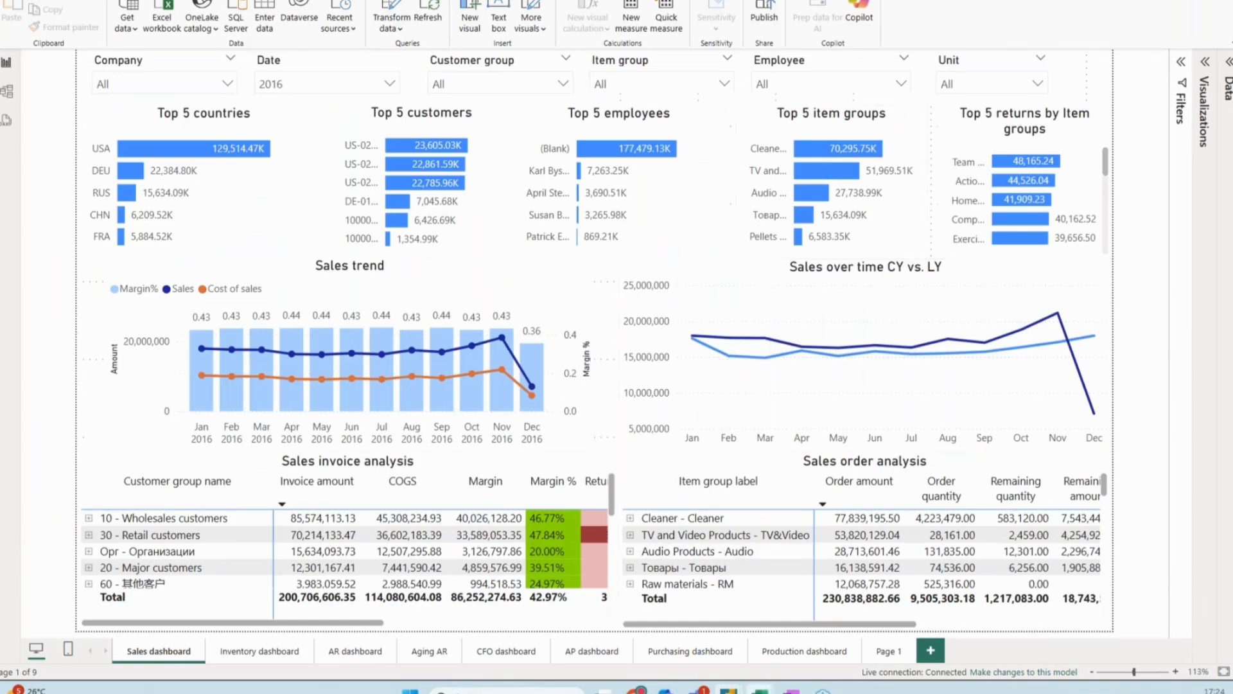
# Switch to the Excel workbook, shrink the formula bar and review the balance sheet and income statement, including the comment on June 2025 operating expenses
pyautogui.moveTo(760, 688)
pyautogui.click(949, 611)
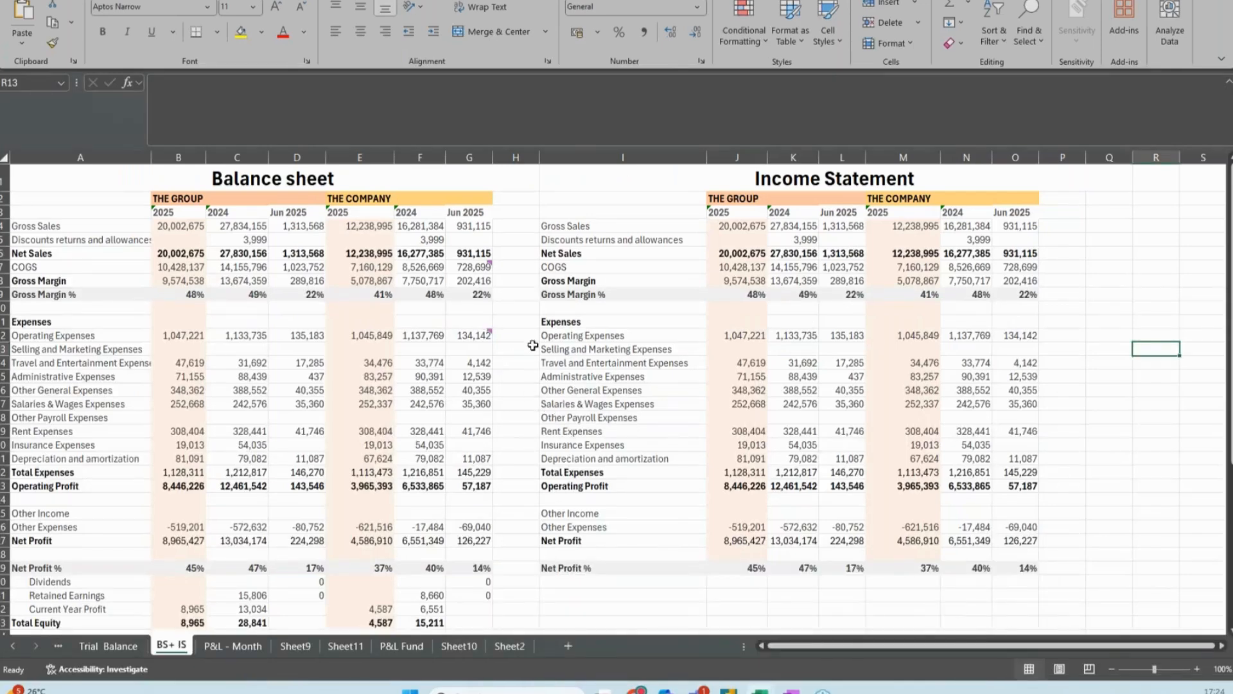
pyautogui.moveTo(559, 146); pyautogui.dragTo(559, 89)
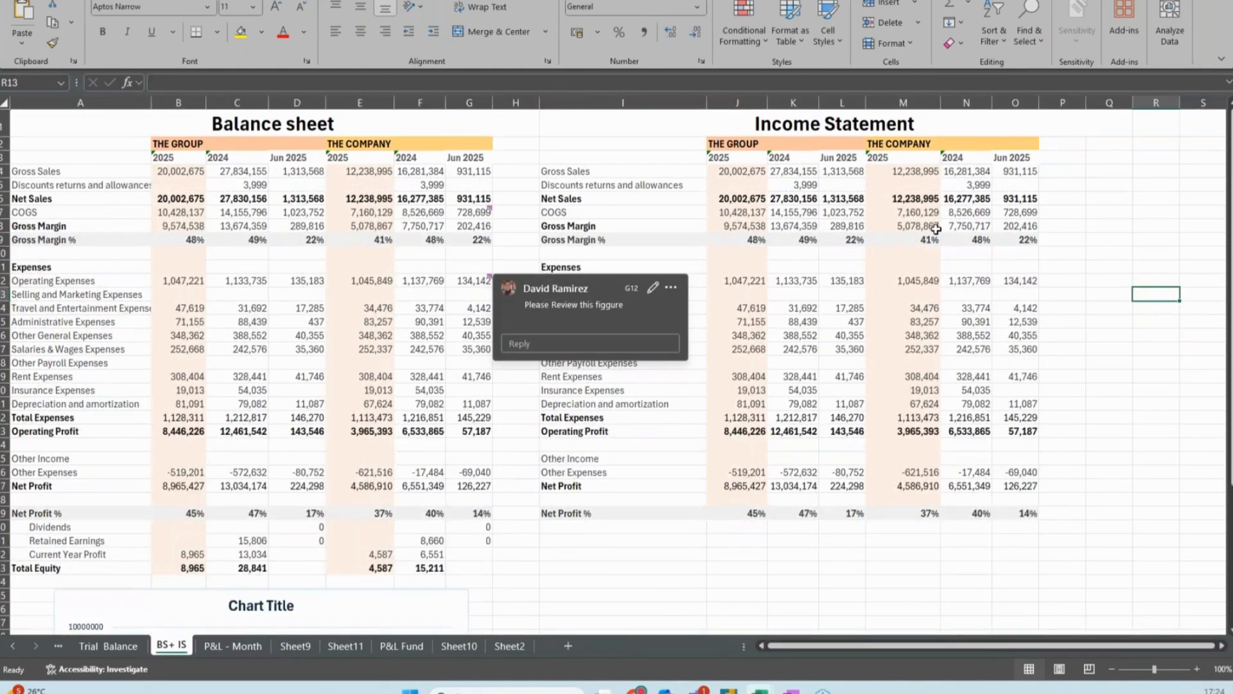
pyautogui.click(1057, 251)
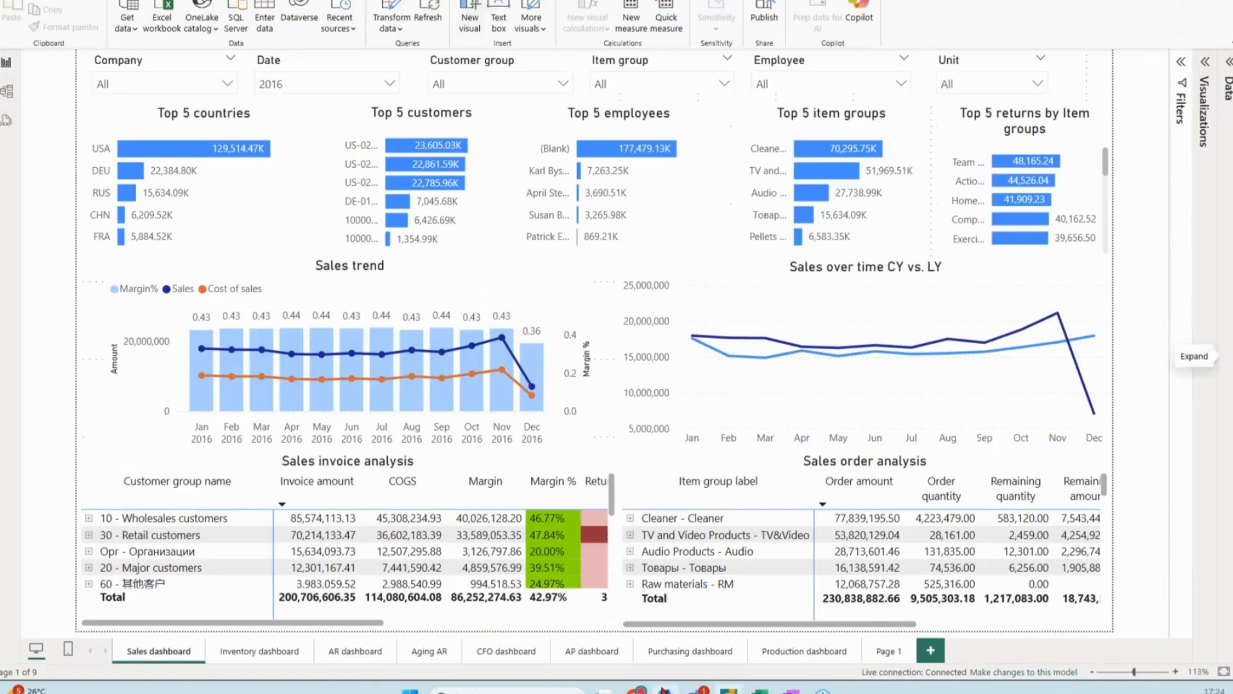
# Switch back to Zap in the browser and open the Chief financial officer dashboard from the Finance folder of 01 - Prebuilt Analytics
pyautogui.moveTo(638, 688)
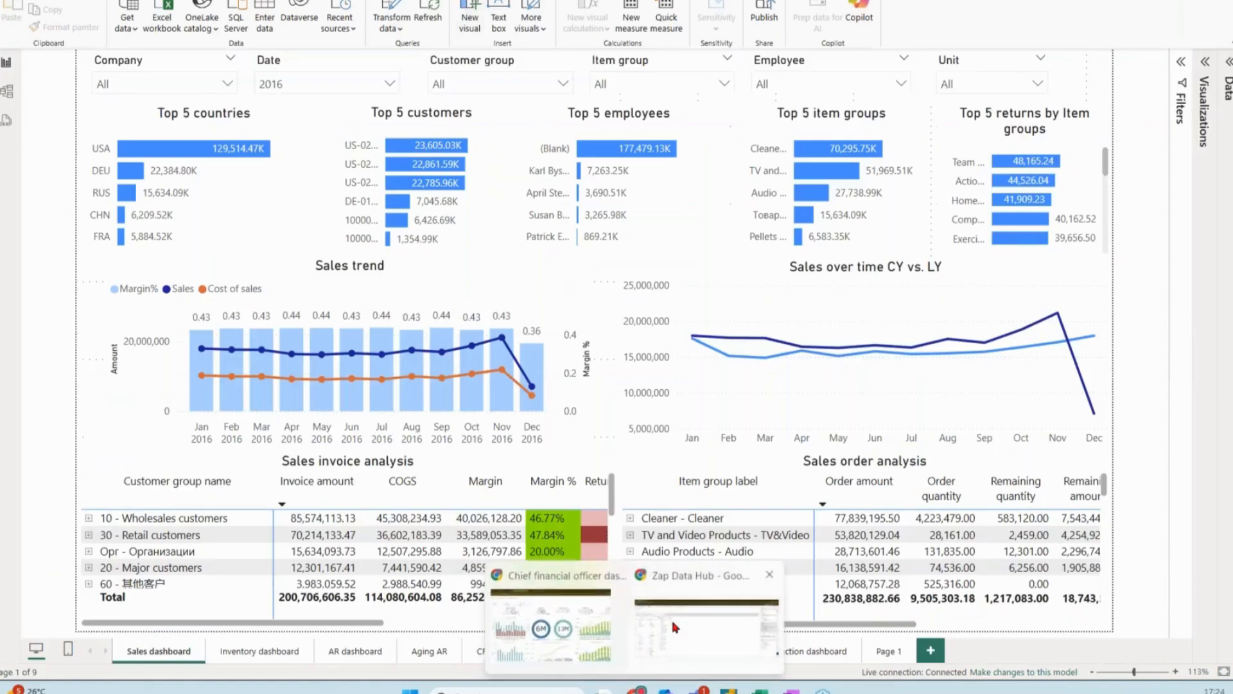
pyautogui.click(602, 621)
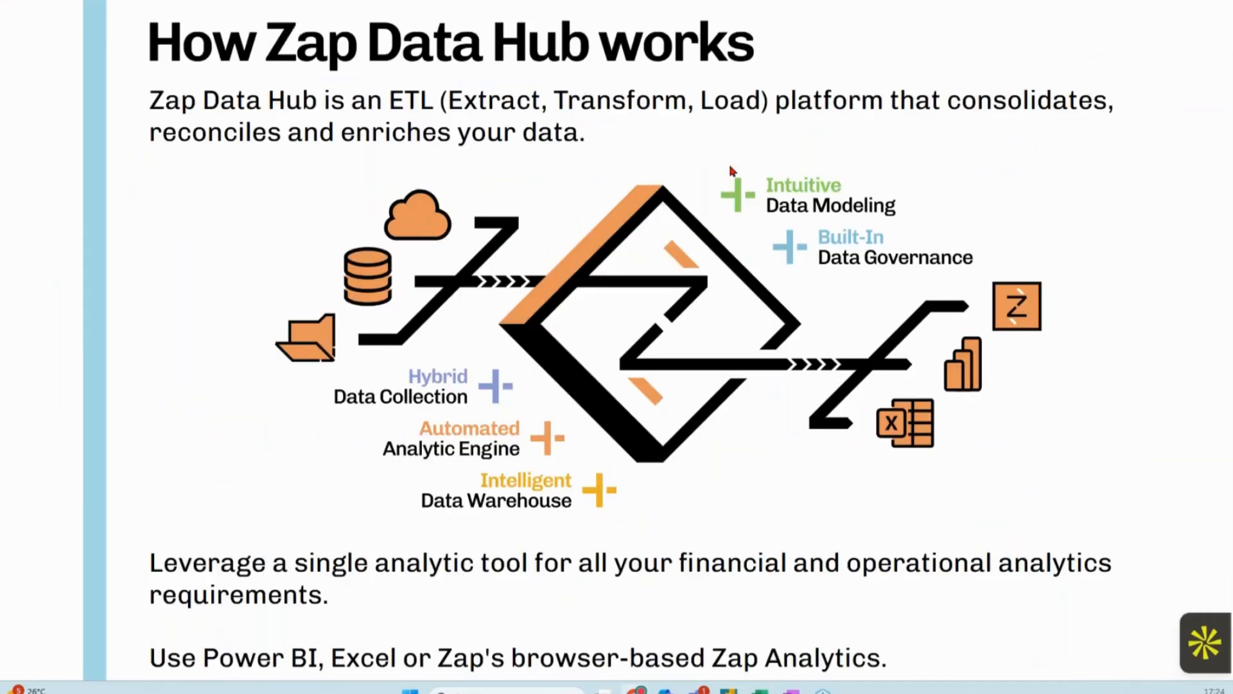
pyautogui.click(131, 1)
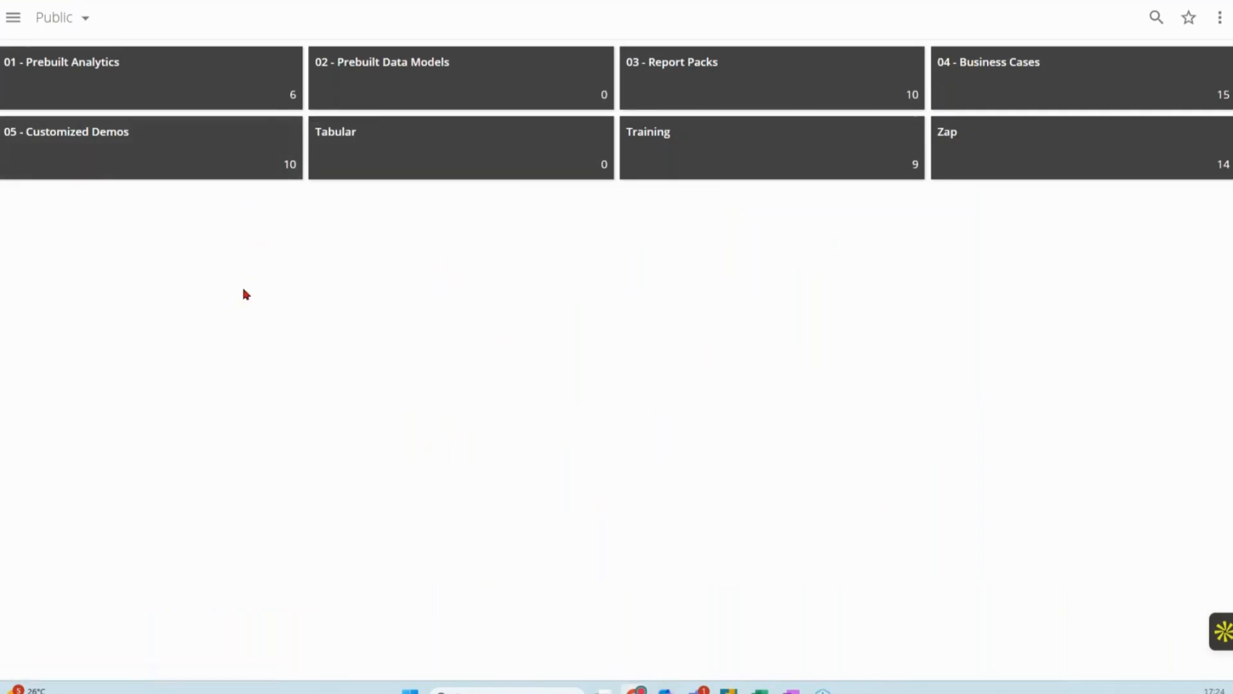
pyautogui.click(112, 75)
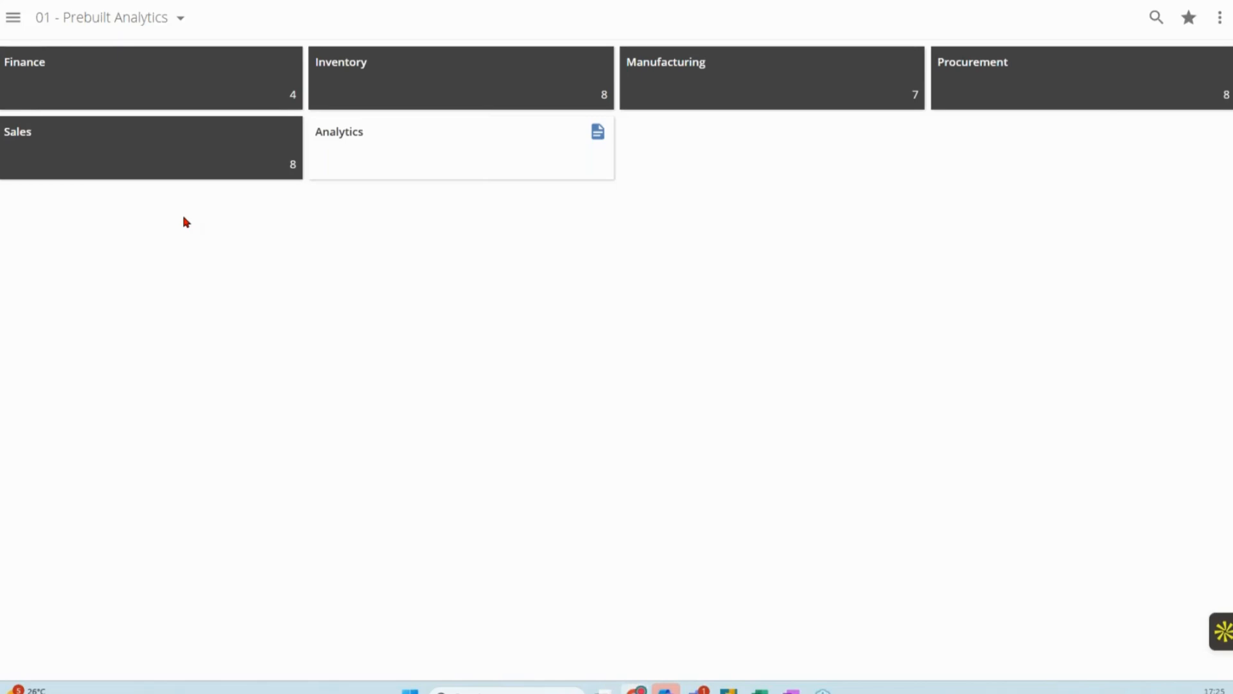
pyautogui.click(272, 87)
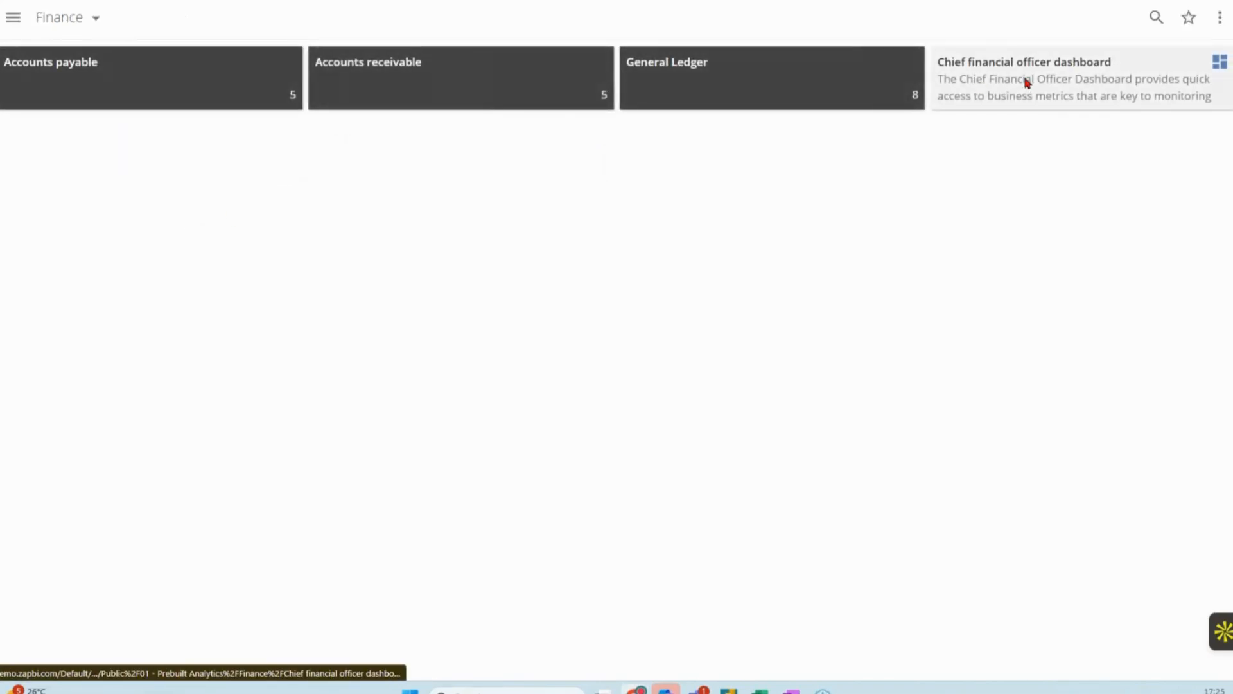
pyautogui.click(1028, 83)
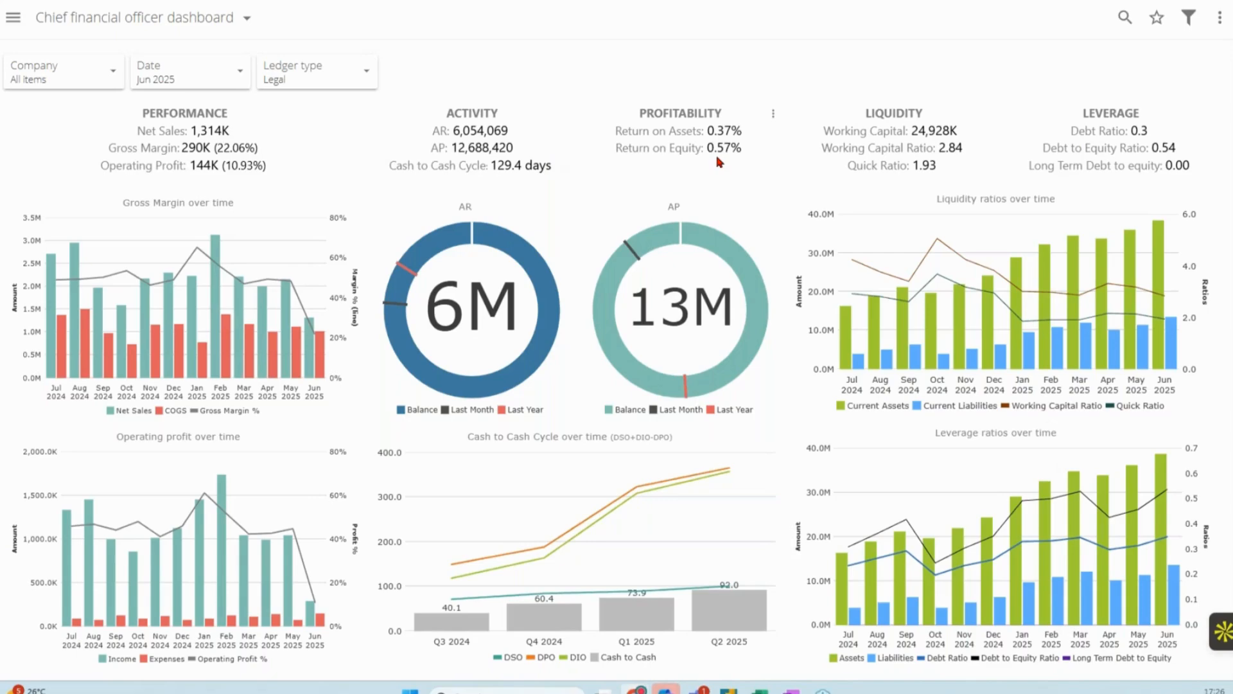
# Show the dashboard full screen, then maximize the Gross Margin over time chart to examine June 2025 and restore it
pyautogui.press('F11')
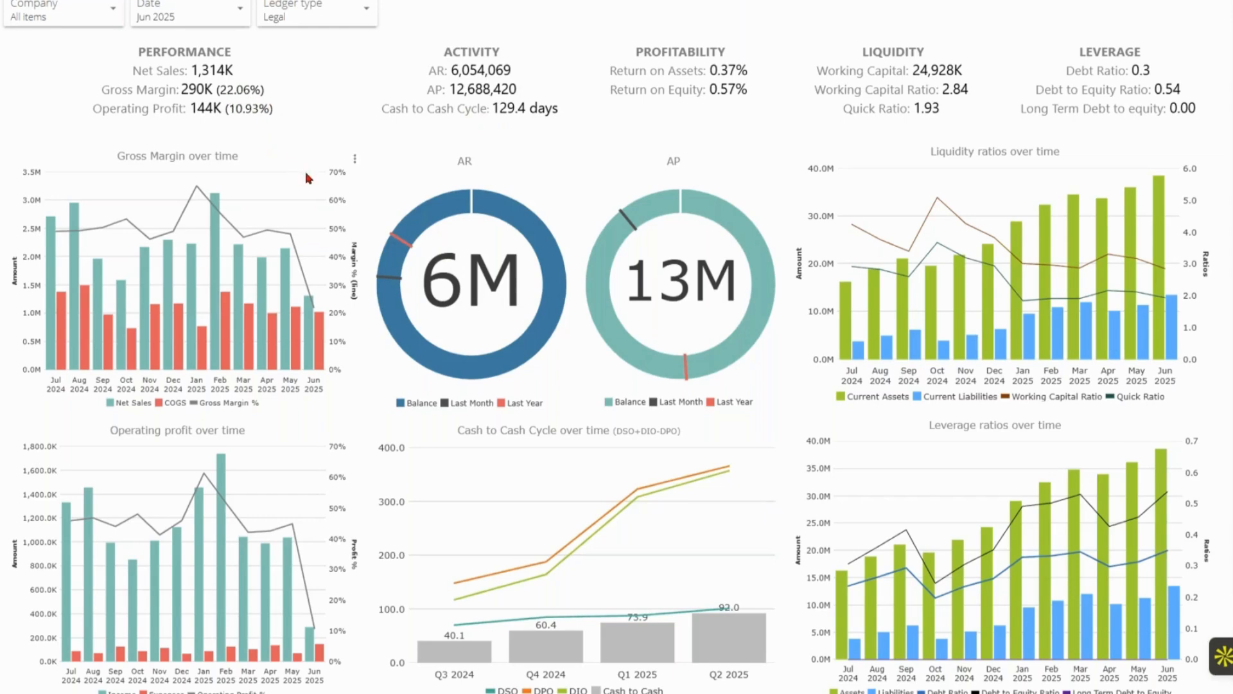
pyautogui.click(355, 159)
pyautogui.click(158, 250)
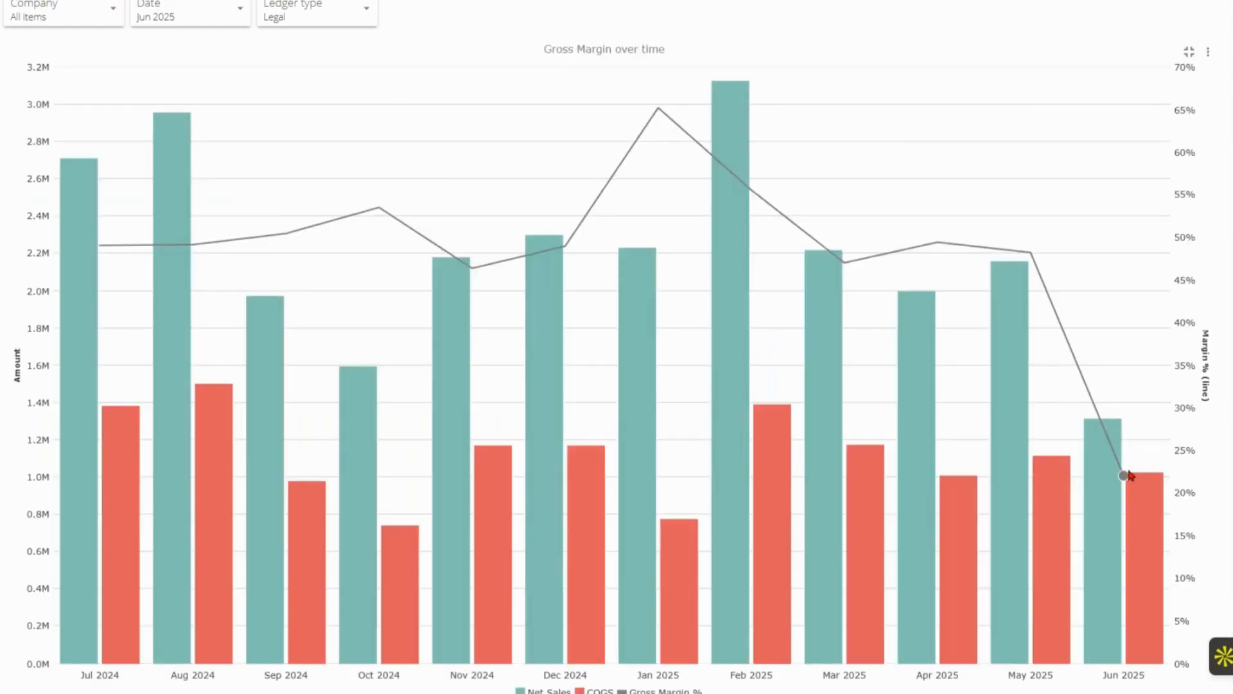
pyautogui.moveTo(1130, 475)
pyautogui.click(1190, 53)
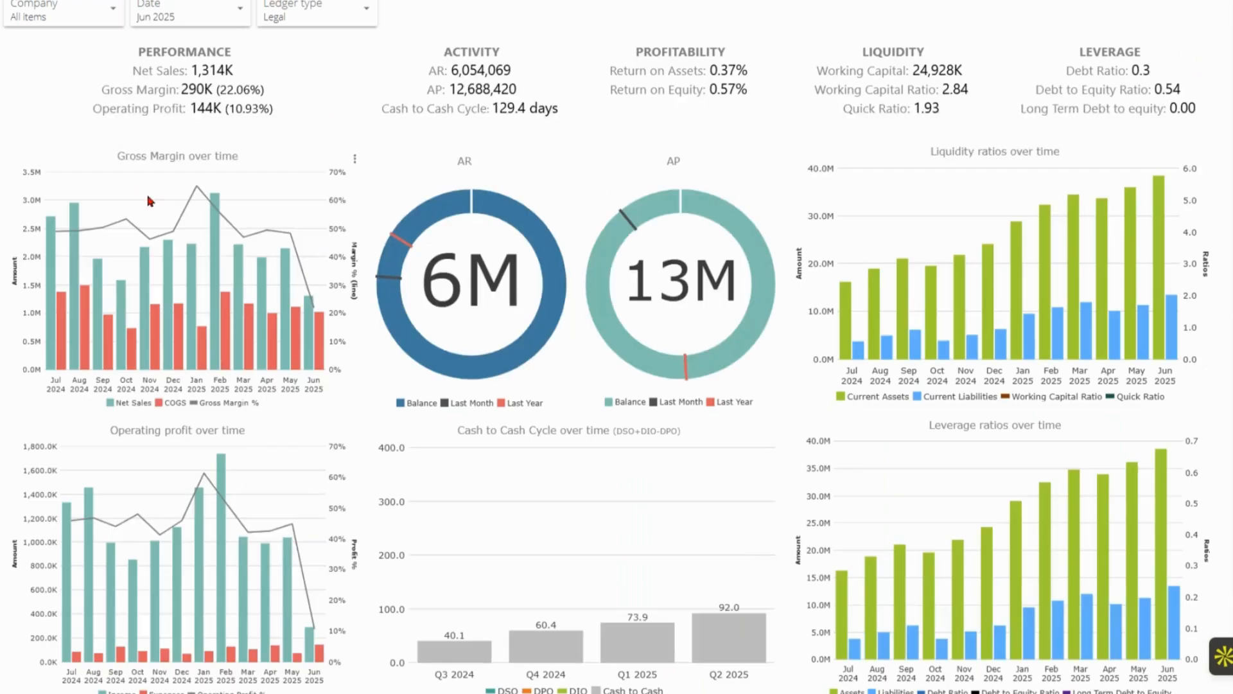
# Open the Income statement dashboard with filters applied from the Gross Margin over time chart and drill into month-to-date Operating Expenses transactions
pyautogui.click(358, 163)
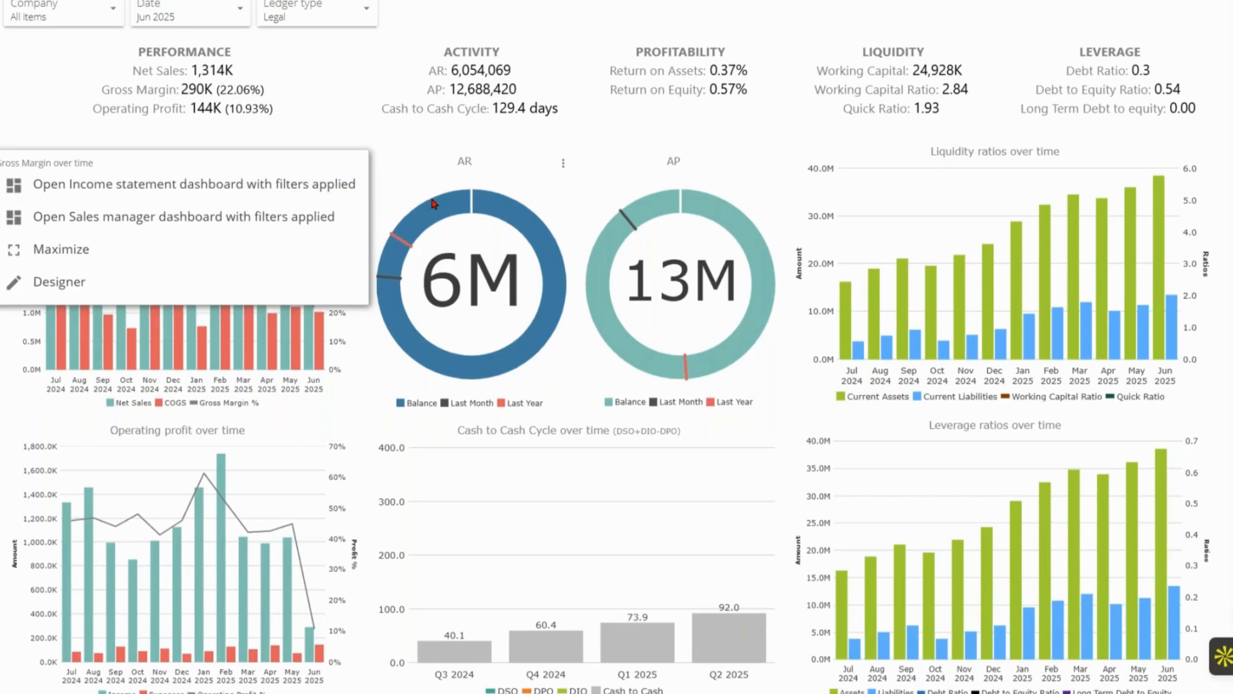
pyautogui.click(331, 185)
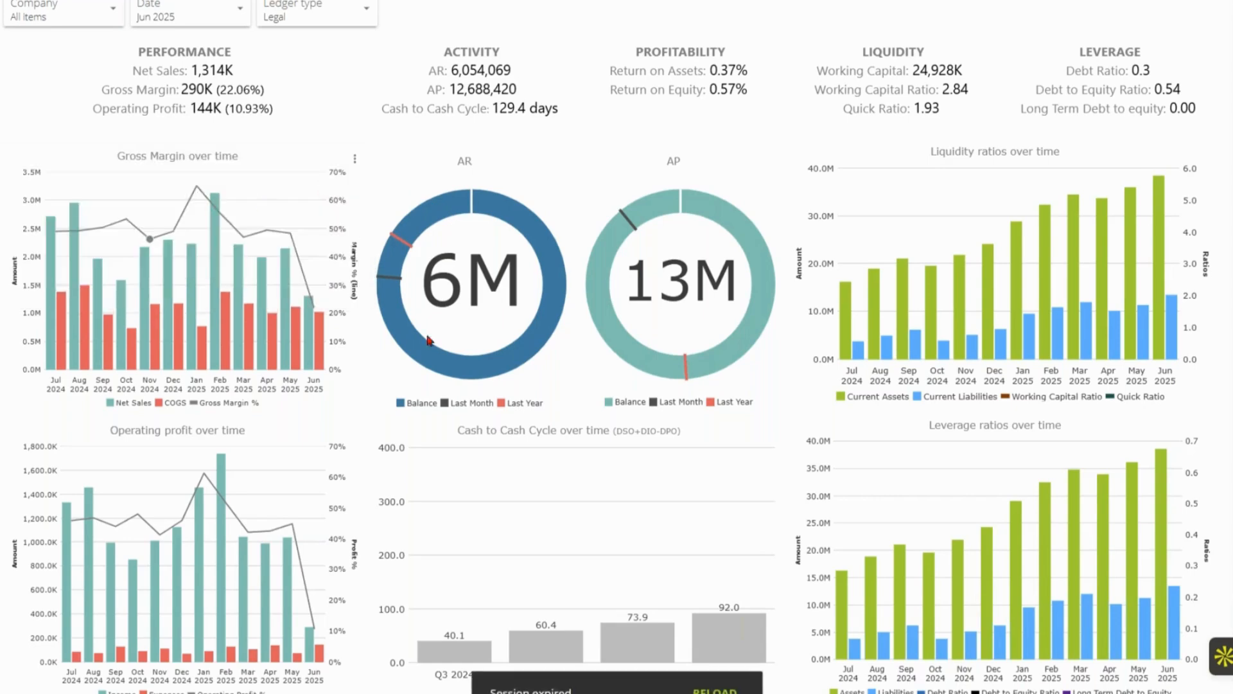
pyautogui.click(715, 692)
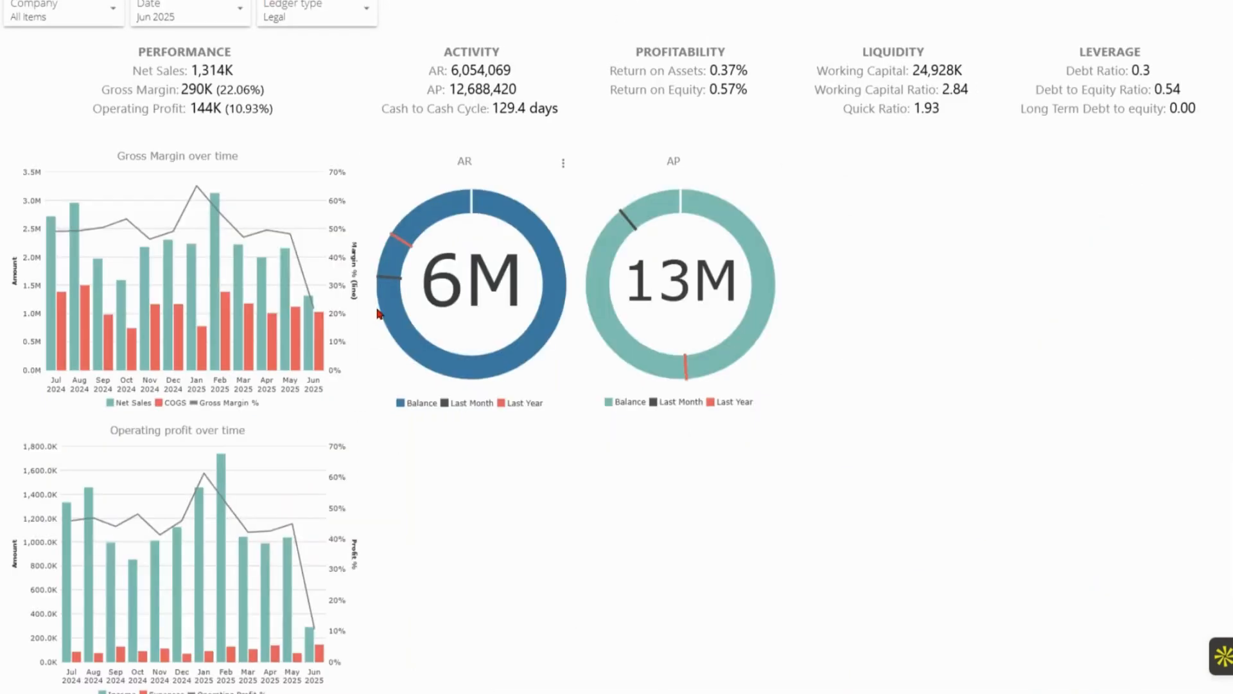
pyautogui.click(355, 158)
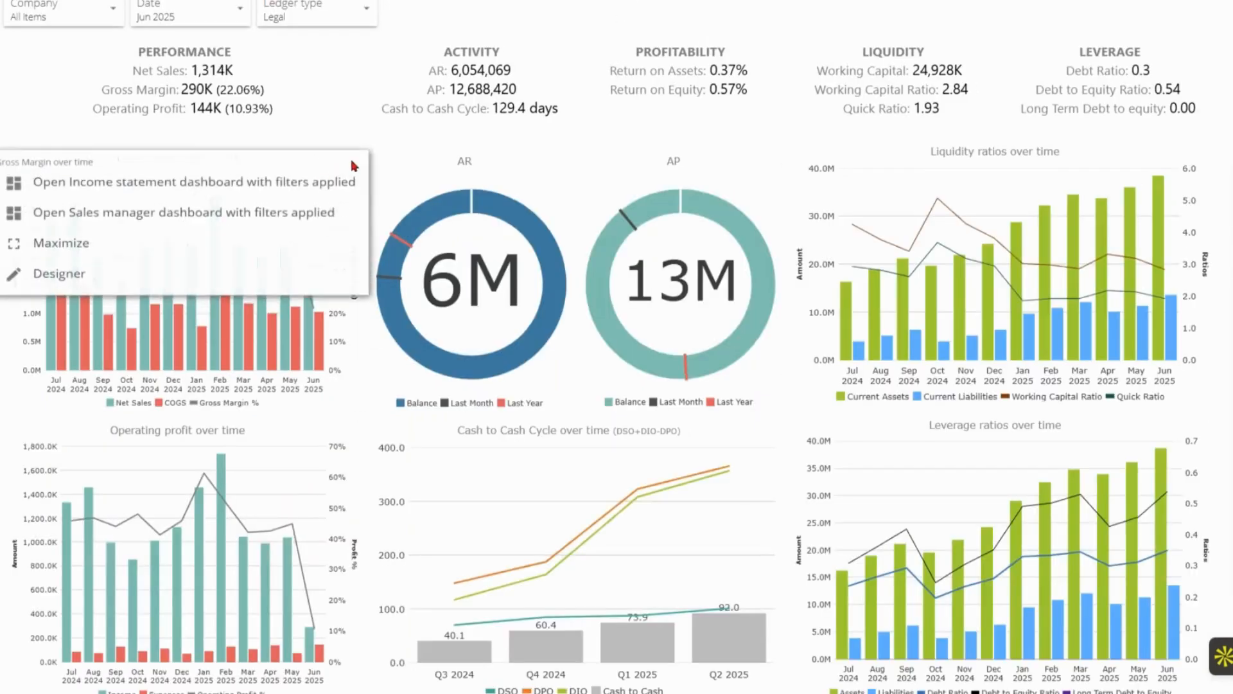
pyautogui.click(288, 194)
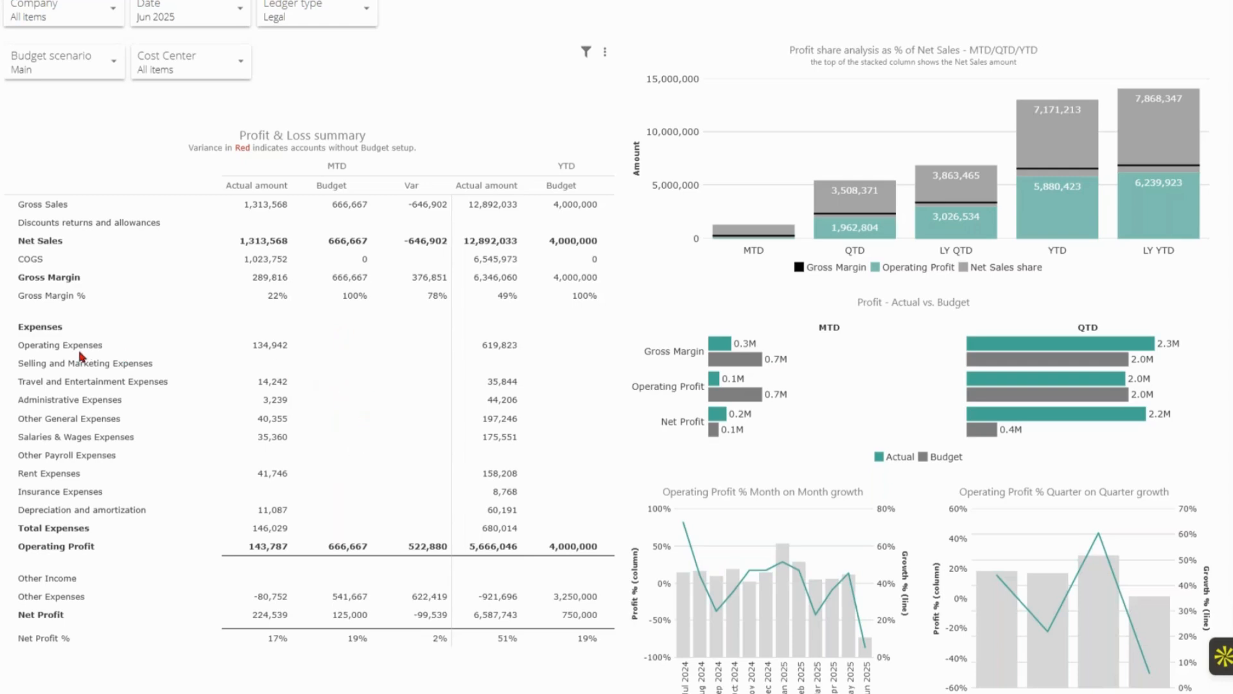
pyautogui.moveTo(80, 352)
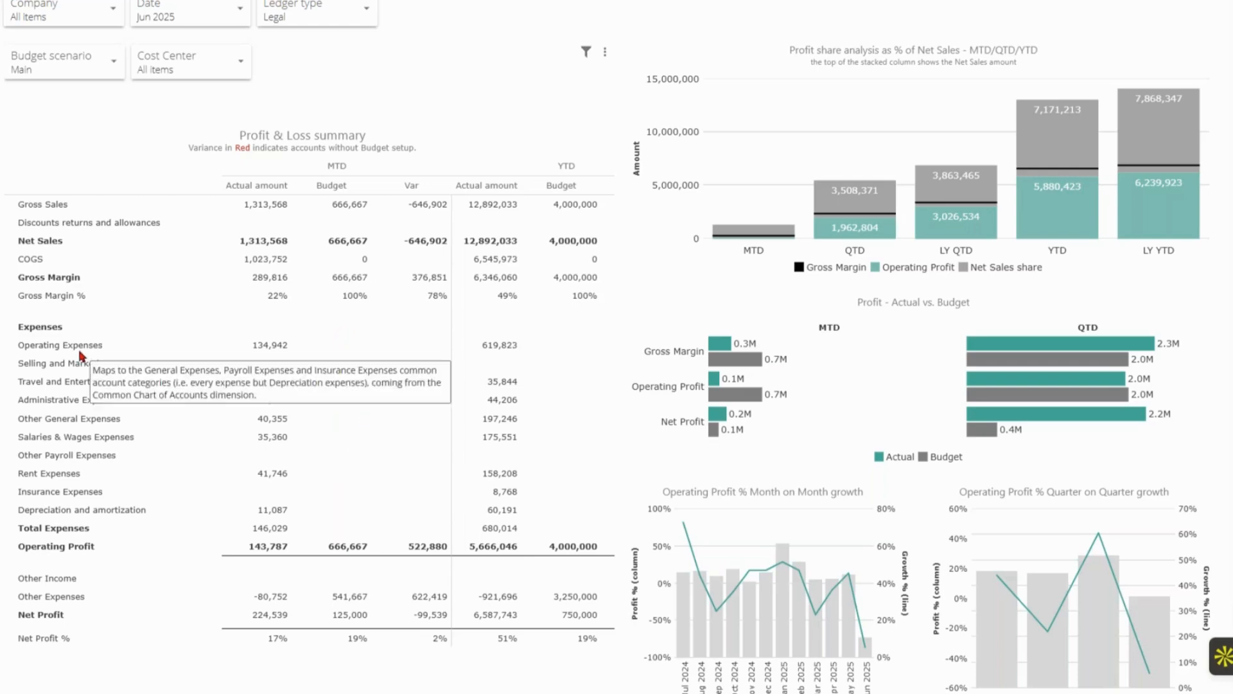
pyautogui.click(263, 347)
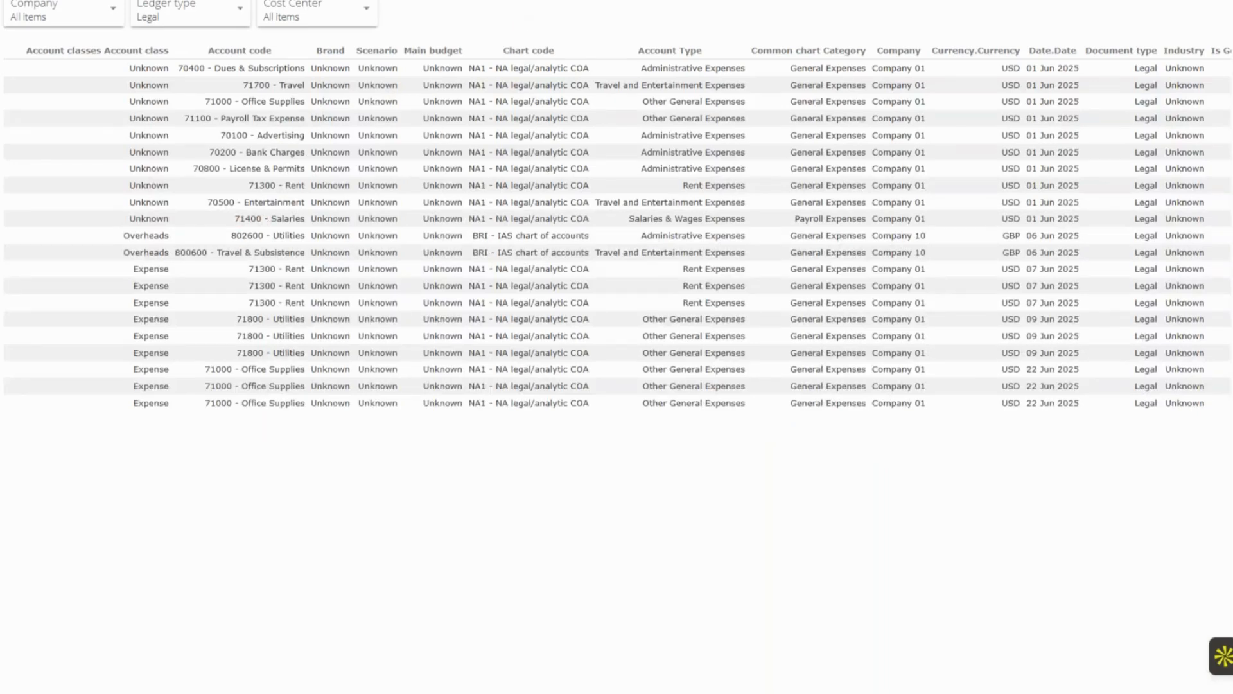
# Return to the Public folder and open the Daily Sales report from 12 - Daily Sales Report in 04 - Business Cases
pyautogui.click(301, 1)
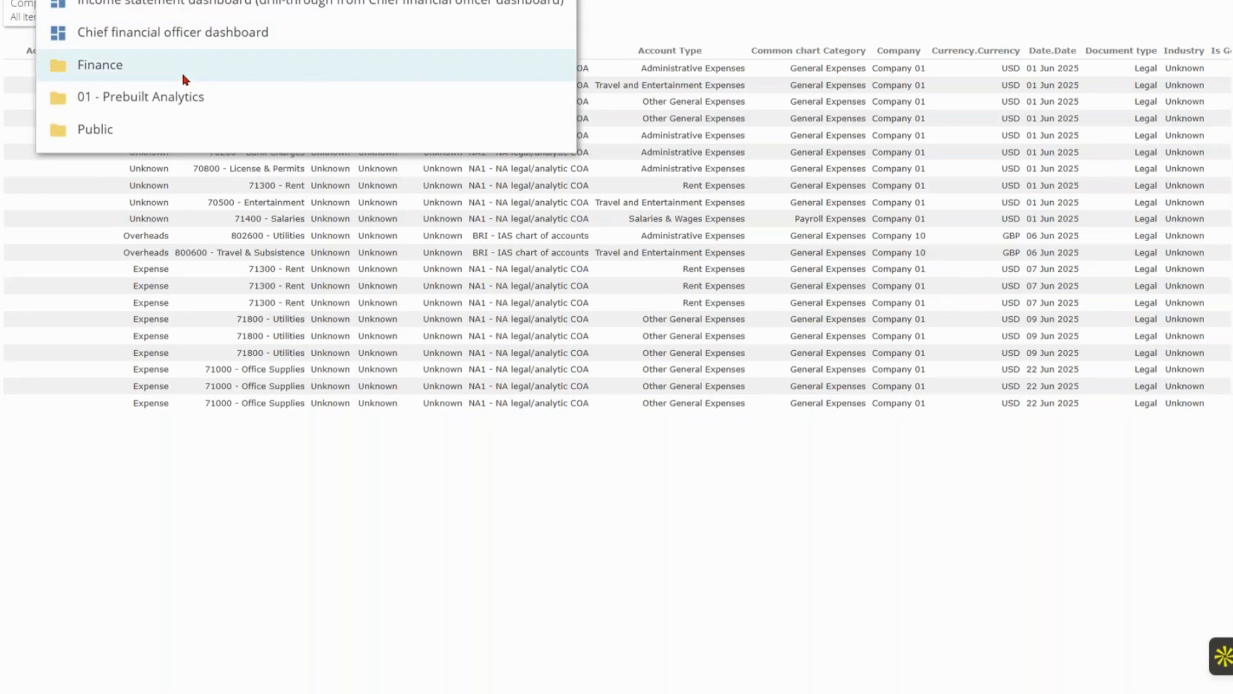
pyautogui.click(158, 129)
pyautogui.click(1024, 24)
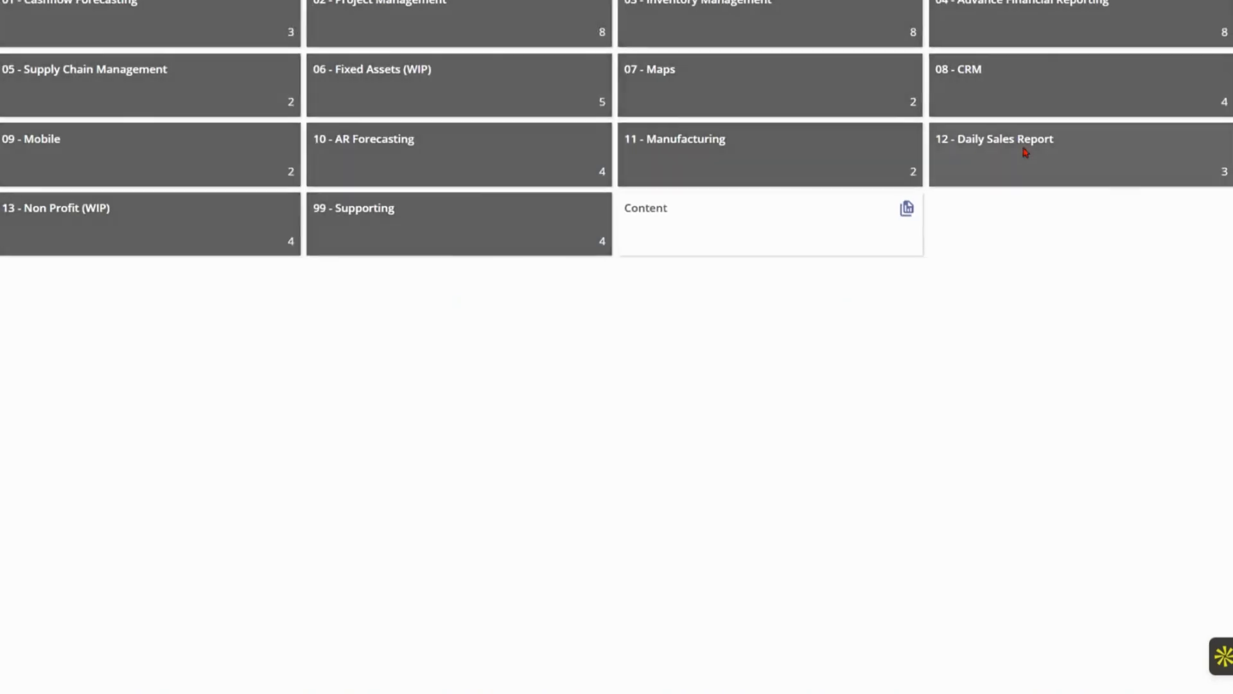
pyautogui.click(1024, 152)
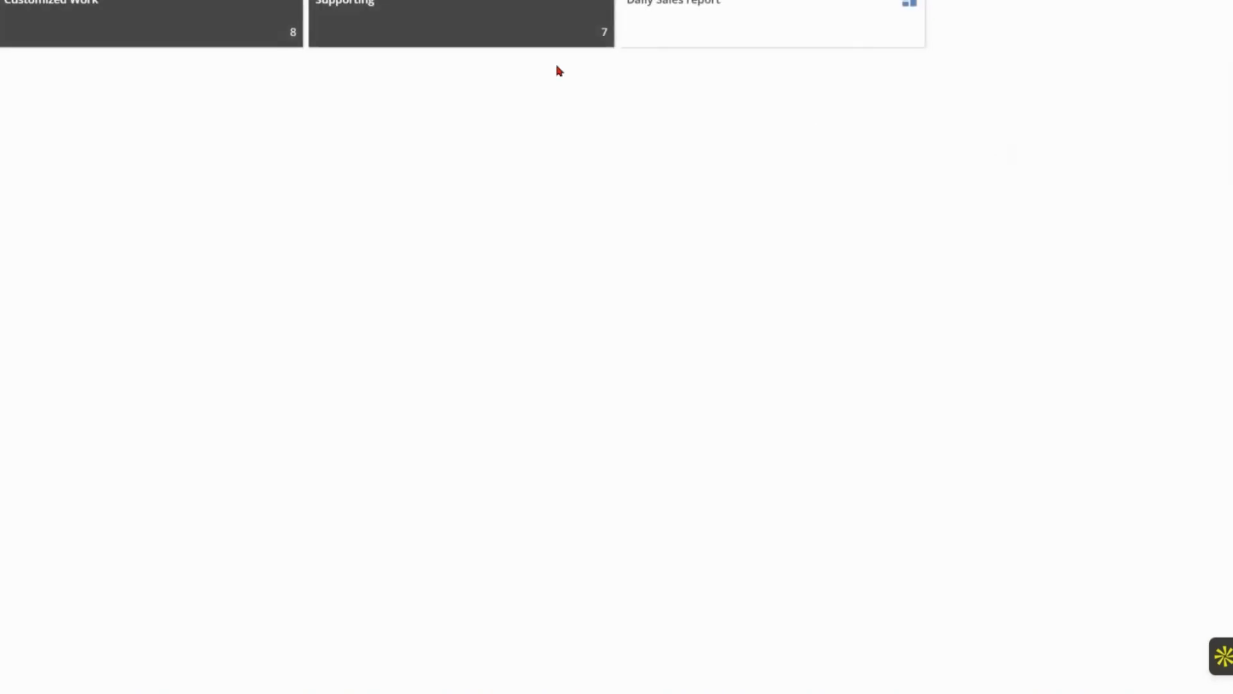
pyautogui.click(727, 13)
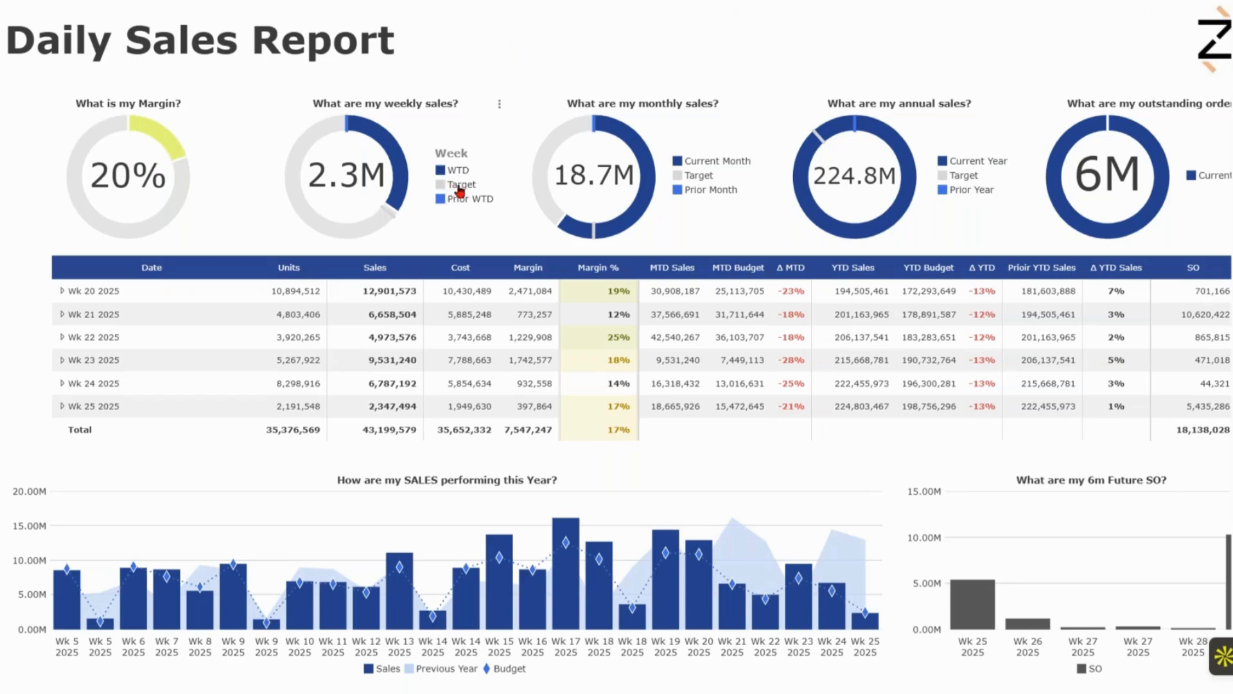
# Hide the Target and Prior WTD series in the weekly sales gauge and show them again
pyautogui.click(466, 199)
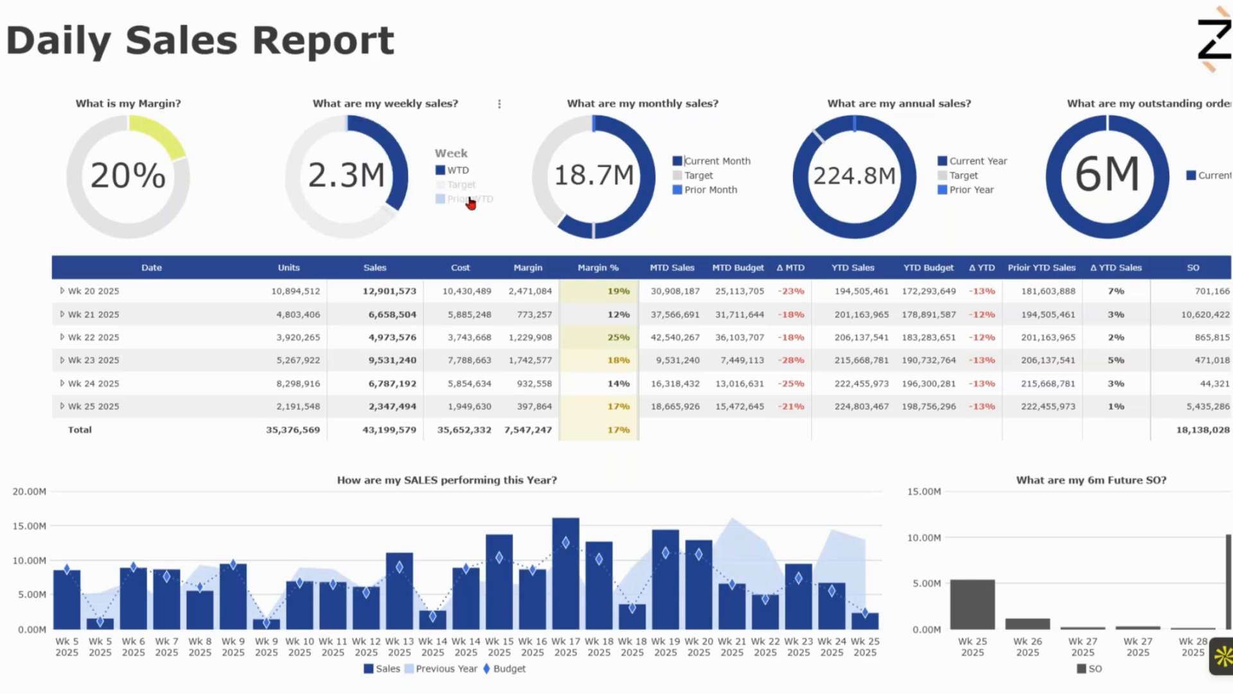
pyautogui.click(468, 198)
pyautogui.click(467, 186)
pyautogui.click(468, 187)
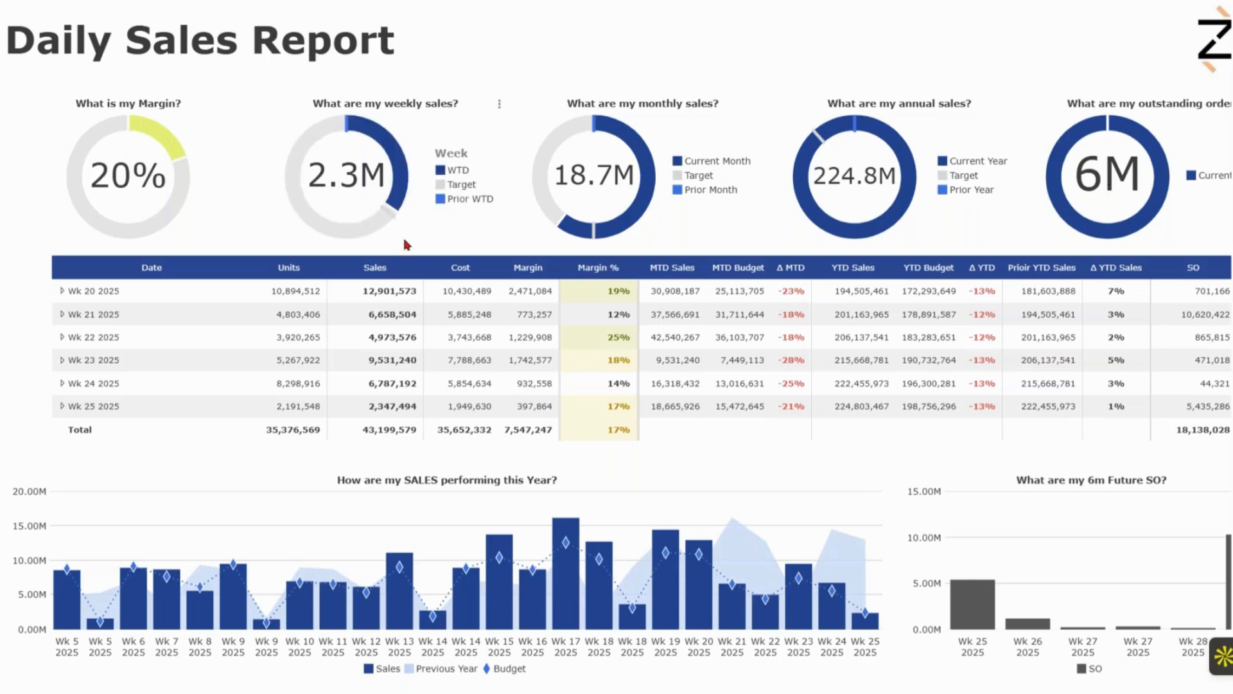
# Expand Wk 24 2025 and Wk 23 2025 in the sales table to examine their daily figures
pyautogui.click(61, 386)
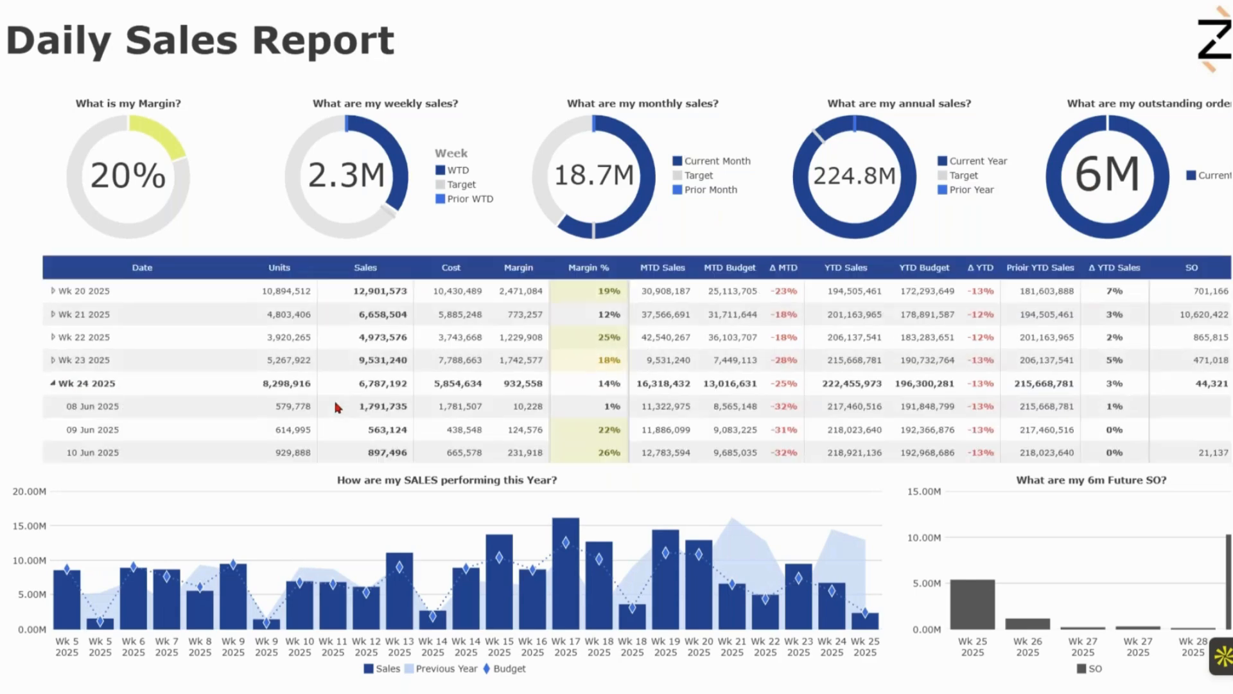
pyautogui.scroll(-1, 325, 399)
pyautogui.scroll(1, 369, 366)
pyautogui.scroll(-1, 519, 340)
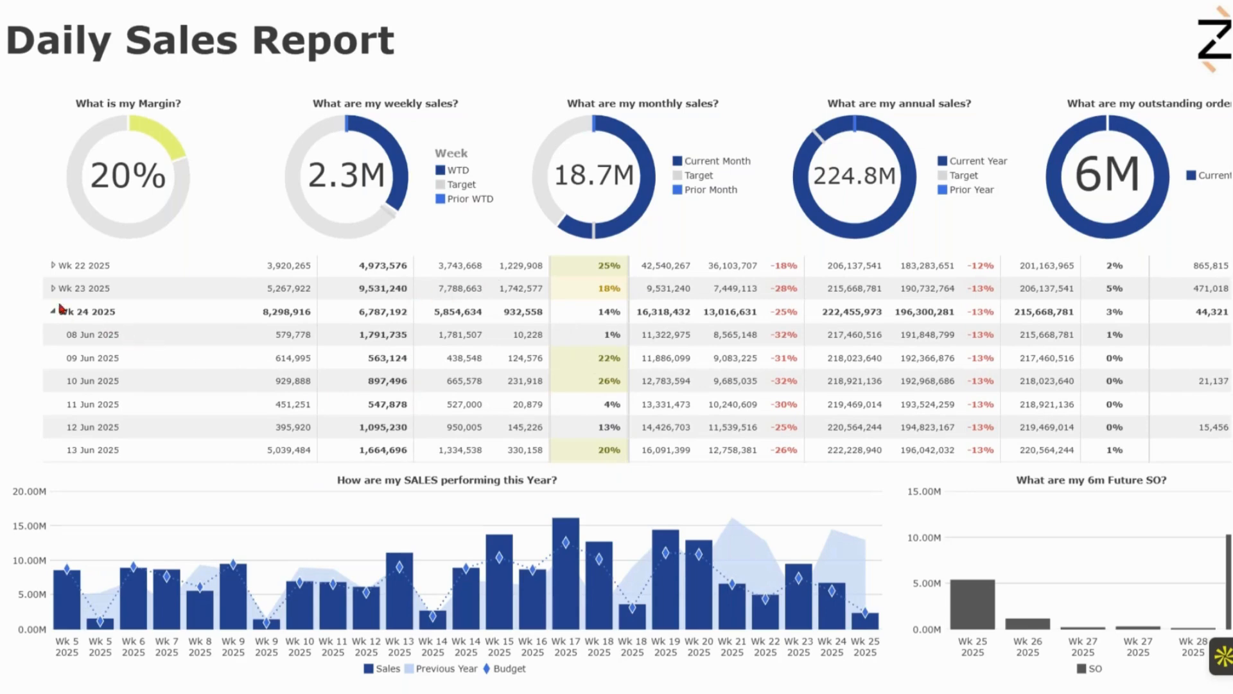
pyautogui.click(51, 290)
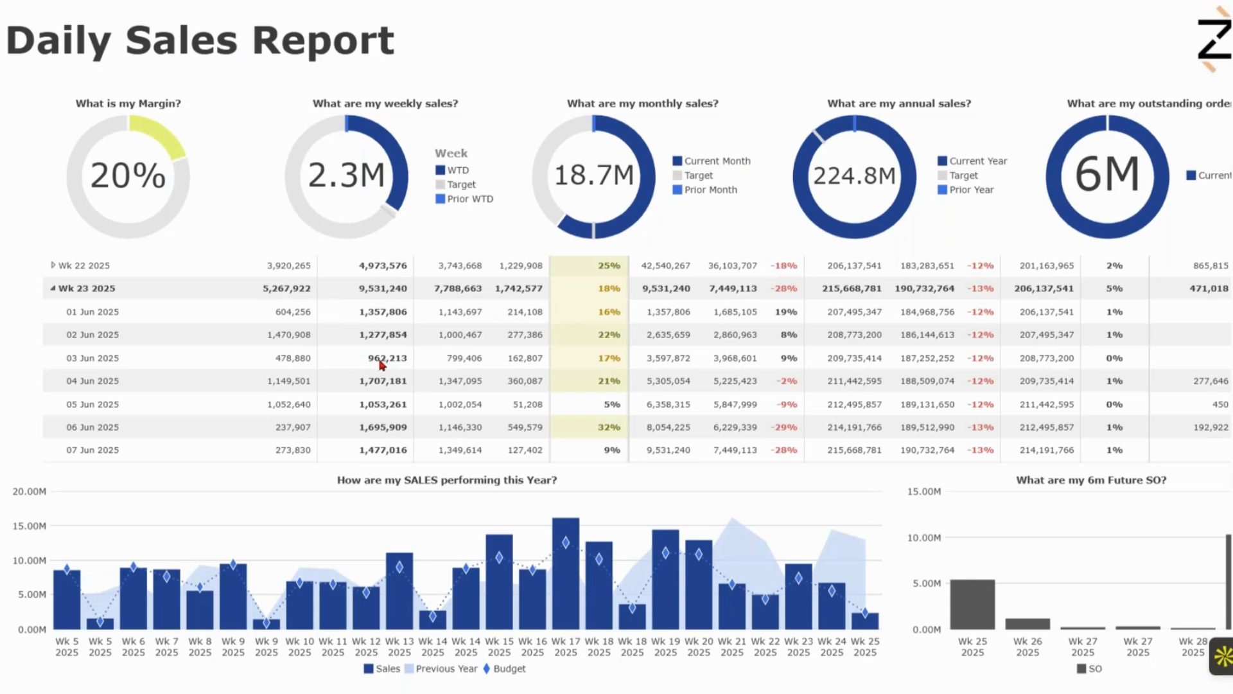
# Drill through from the 03 Jun 2025 sales figure to the sales breakdown by customer
pyautogui.click(383, 359)
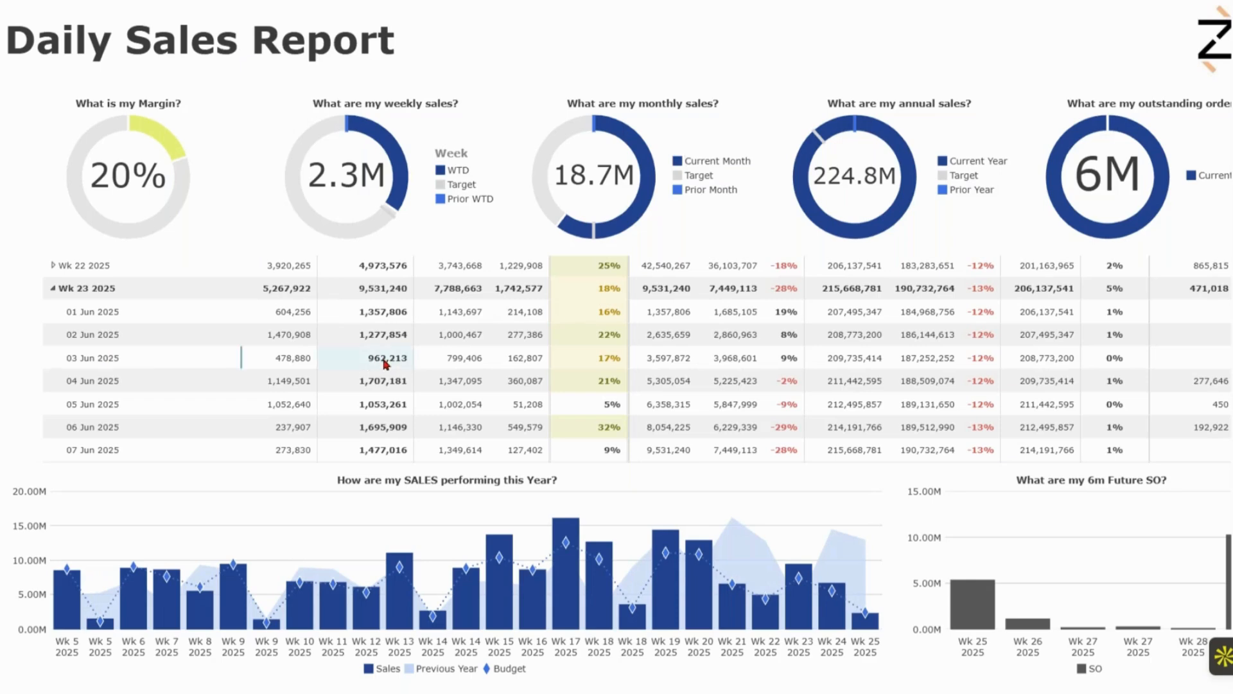
pyautogui.rightClick(384, 361)
pyautogui.click(468, 407)
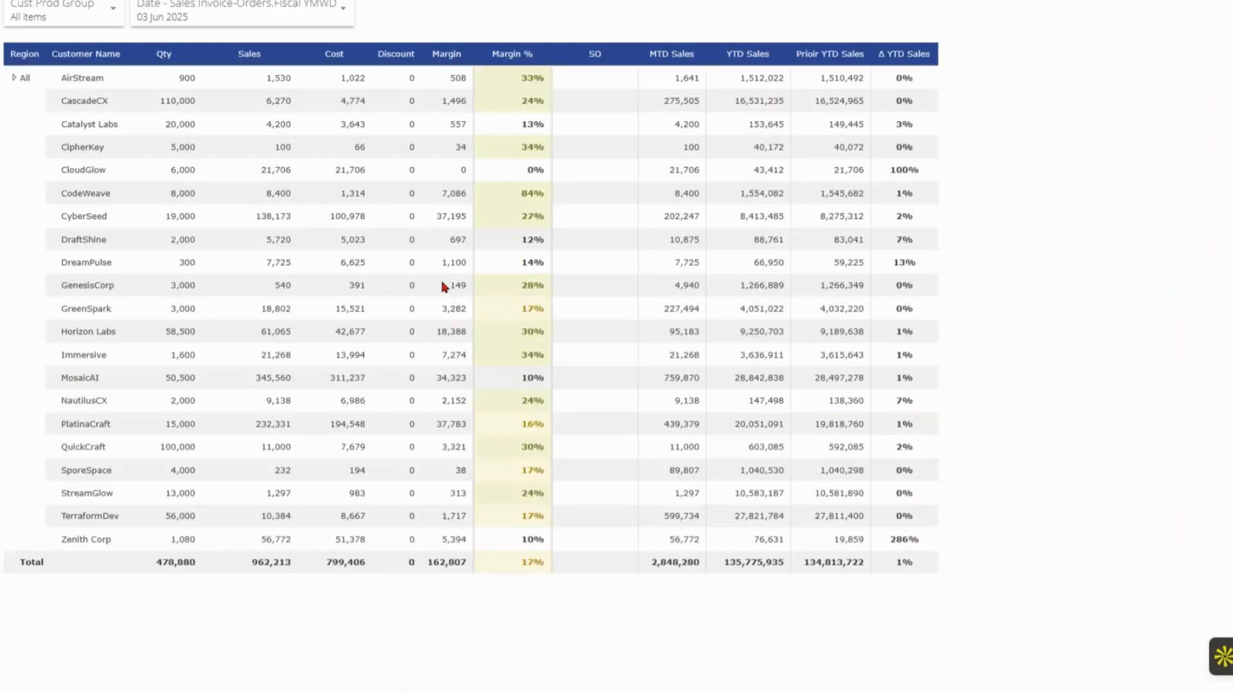
# Open Weekly Analyisis by Product with filters applied for CascadeCX and drill into the sales figure of Prod - 2940
pyautogui.rightClick(172, 106)
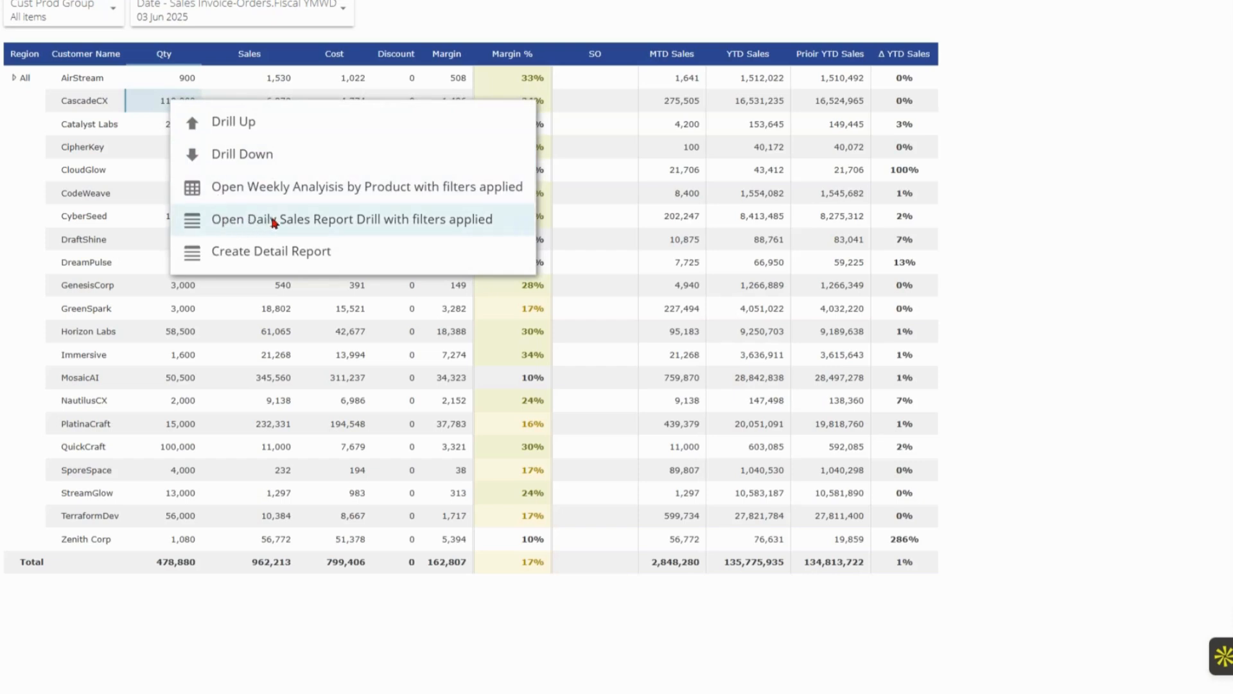
pyautogui.click(284, 195)
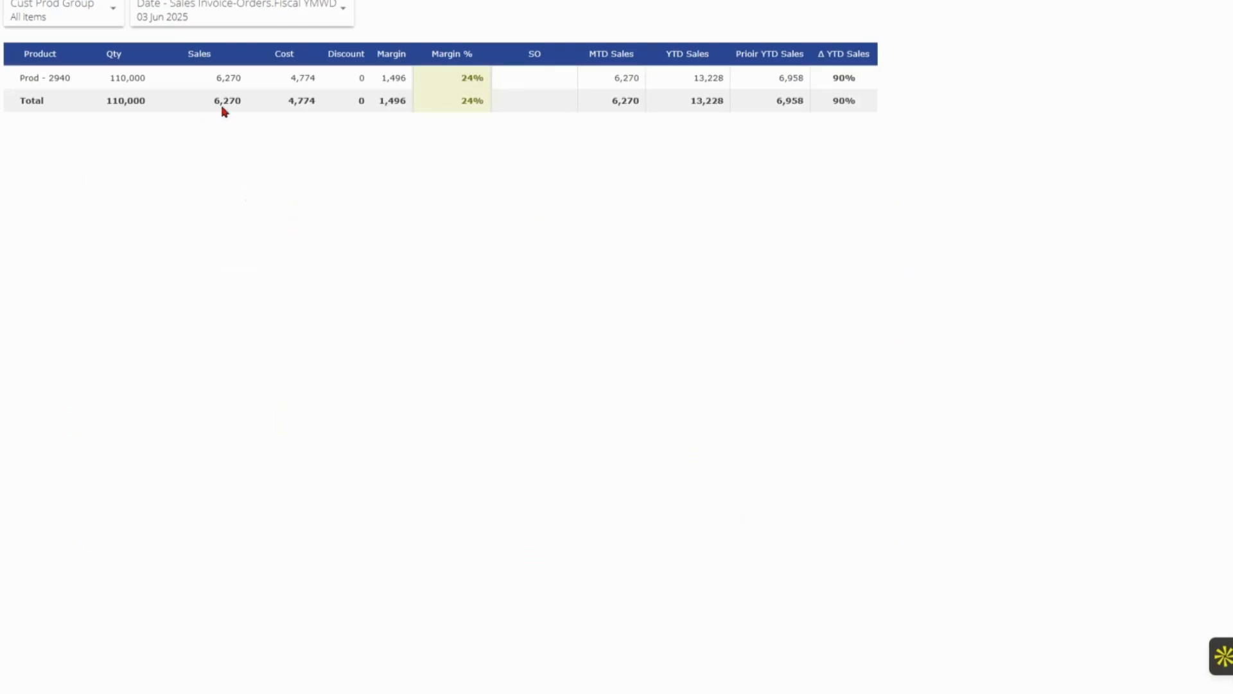
pyautogui.click(225, 82)
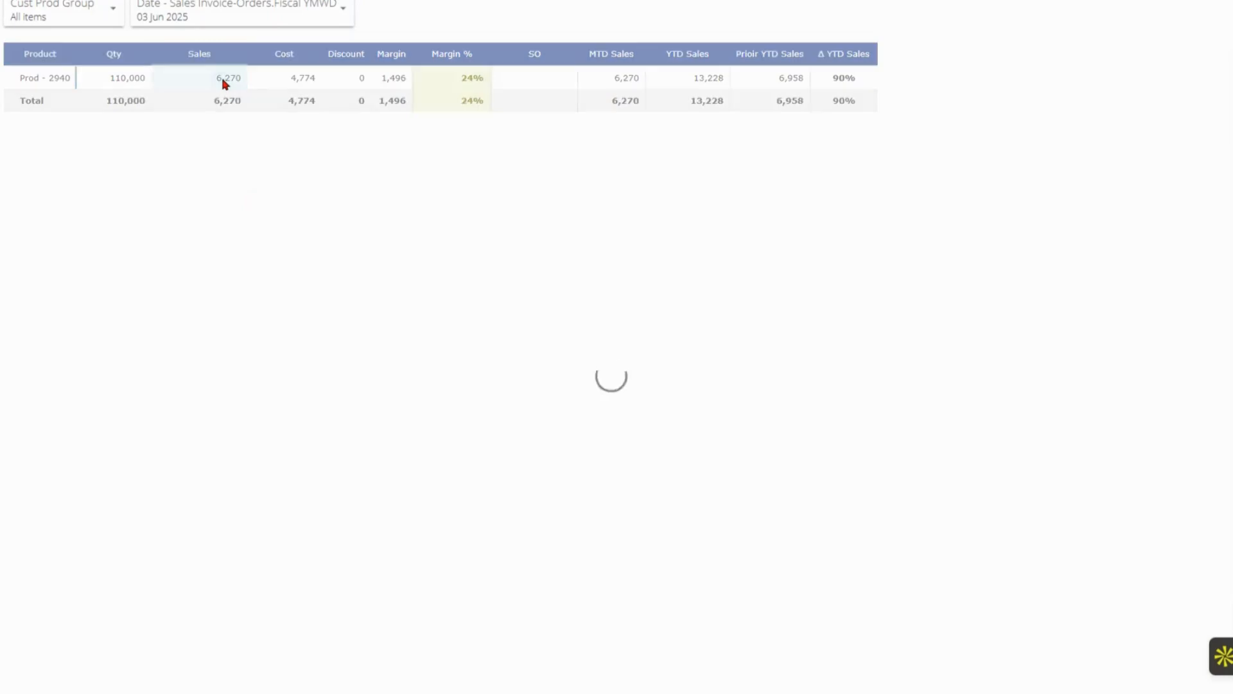